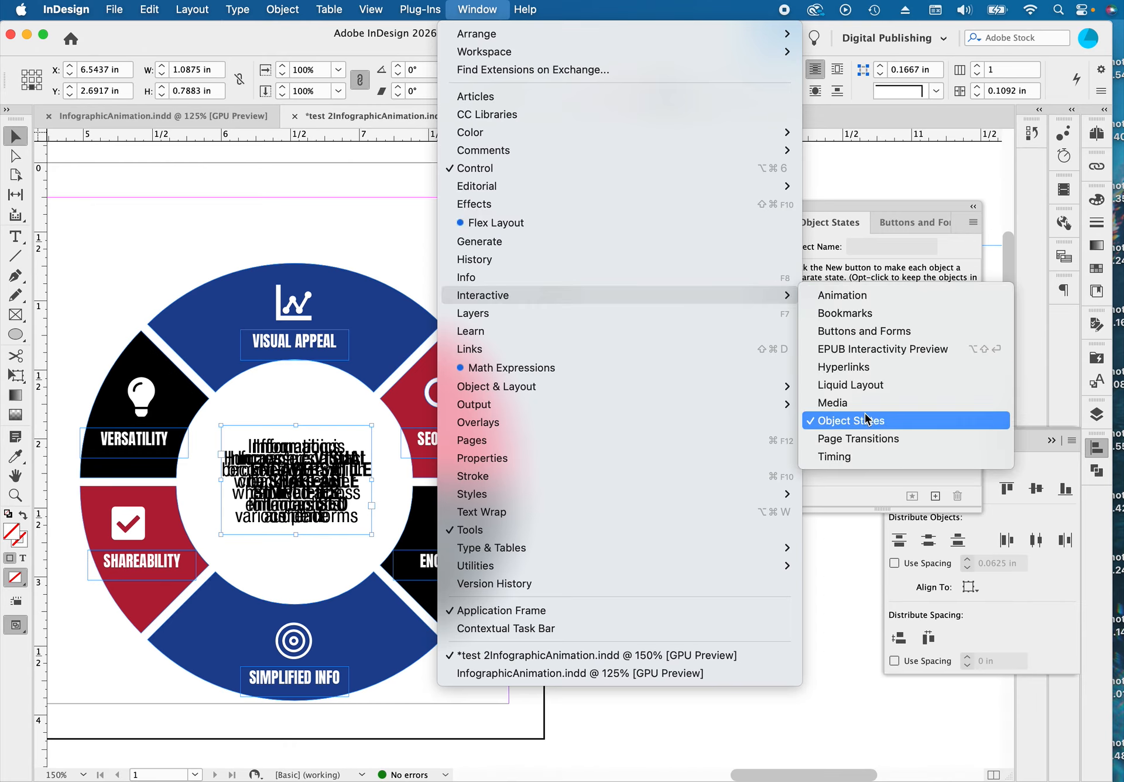
Convert the selected stack of text frames in the wheel's centre into a multi-state object, one state per frame.
left_click(891, 201)
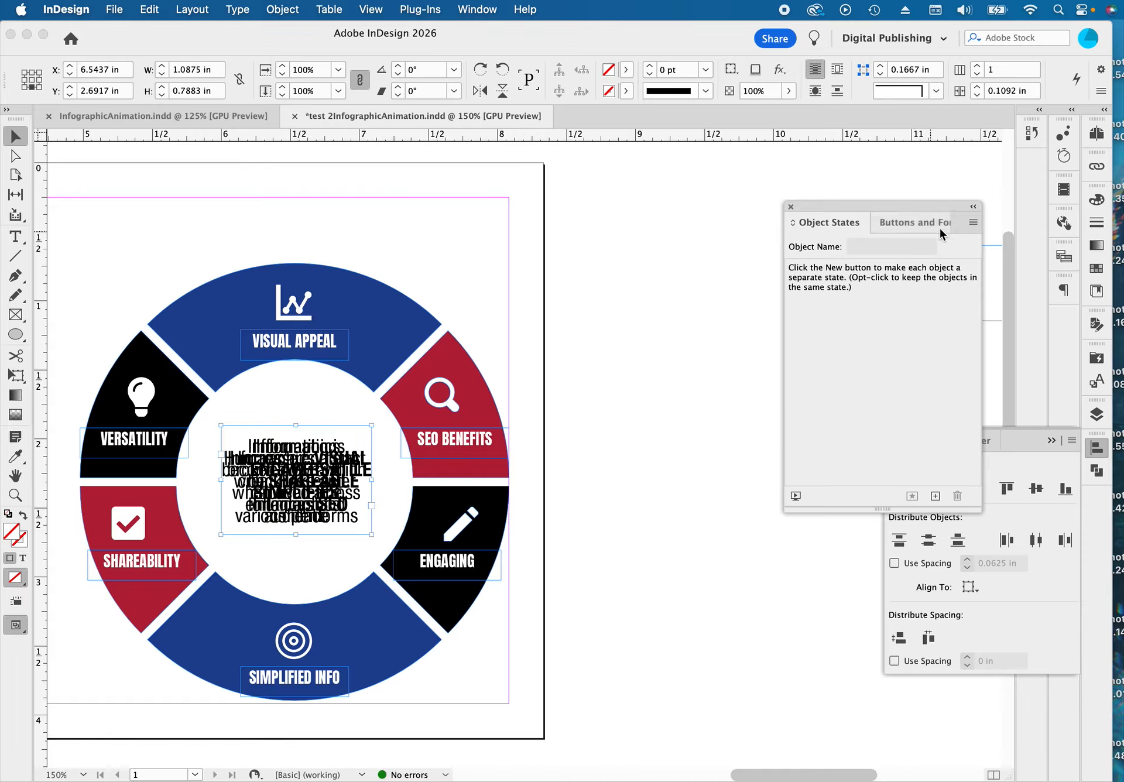
left_click(976, 222)
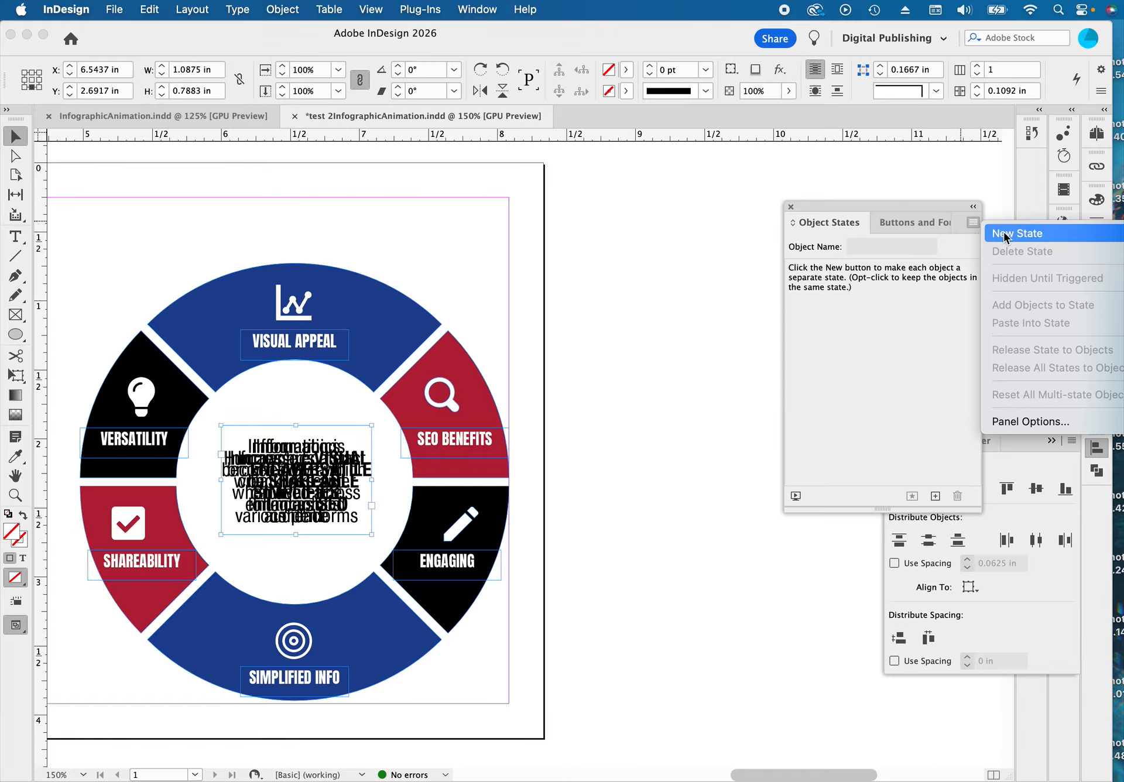
left_click(1006, 235)
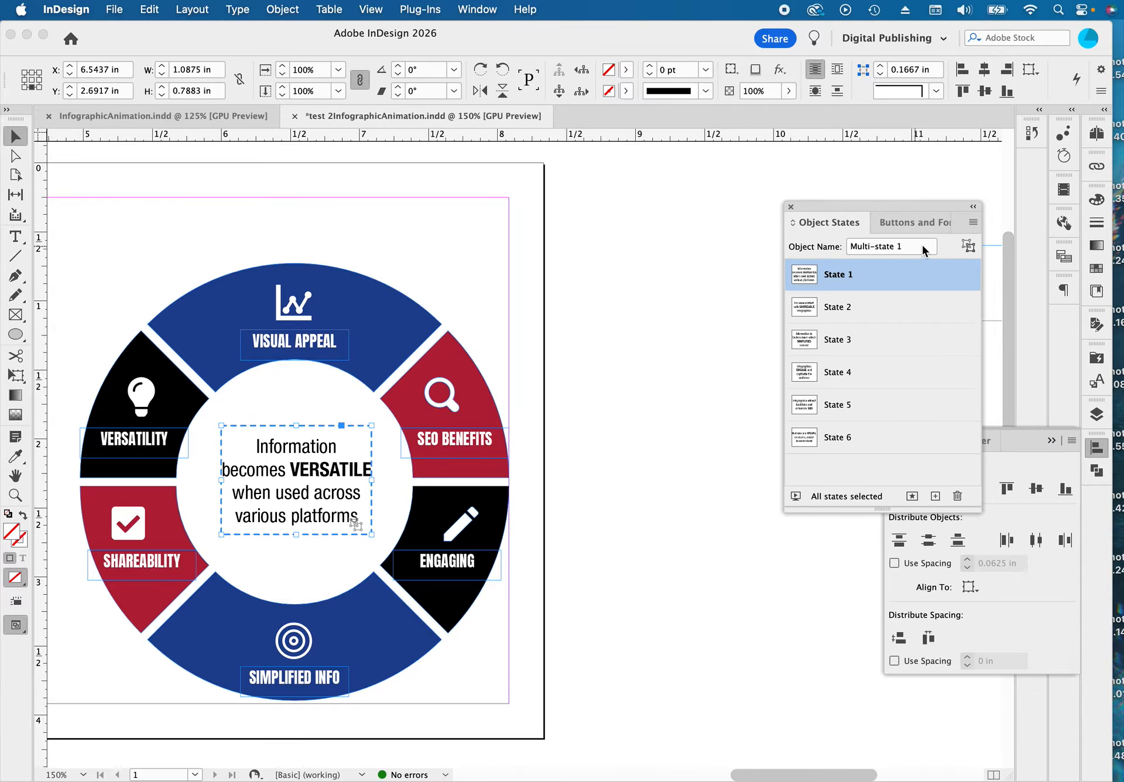
left_click_drag(910, 246, 834, 234)
key("i")
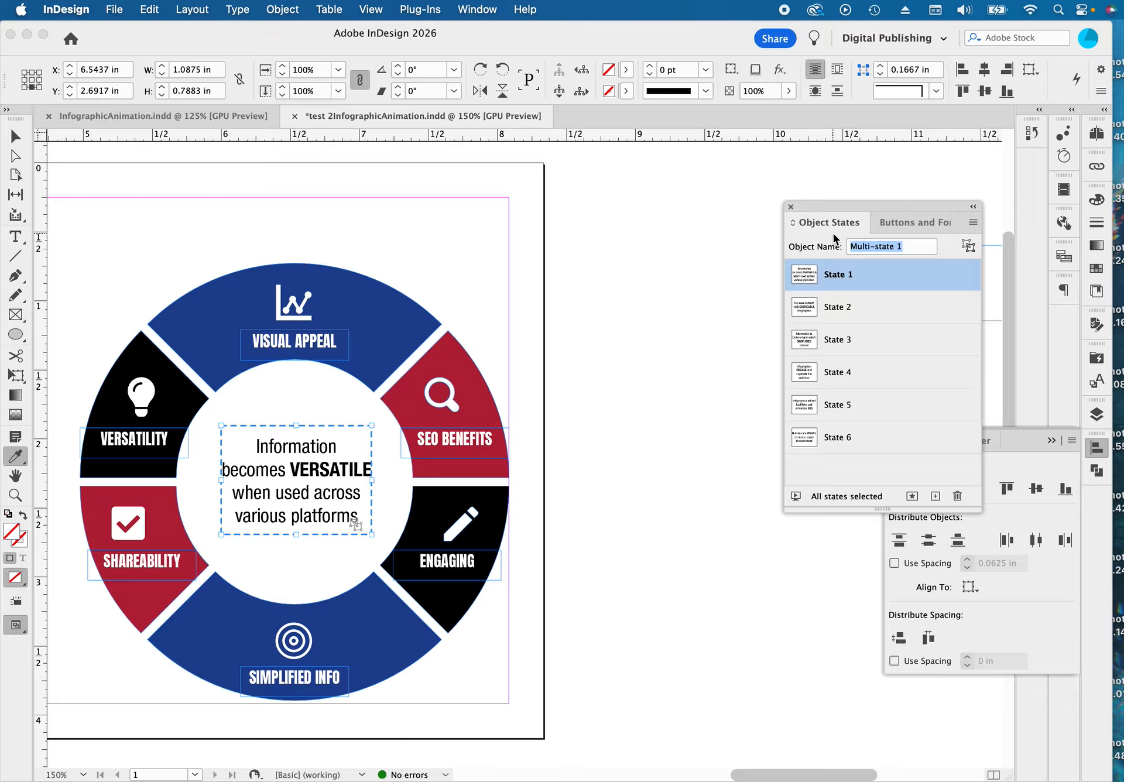
key("e")
left_click(830, 241)
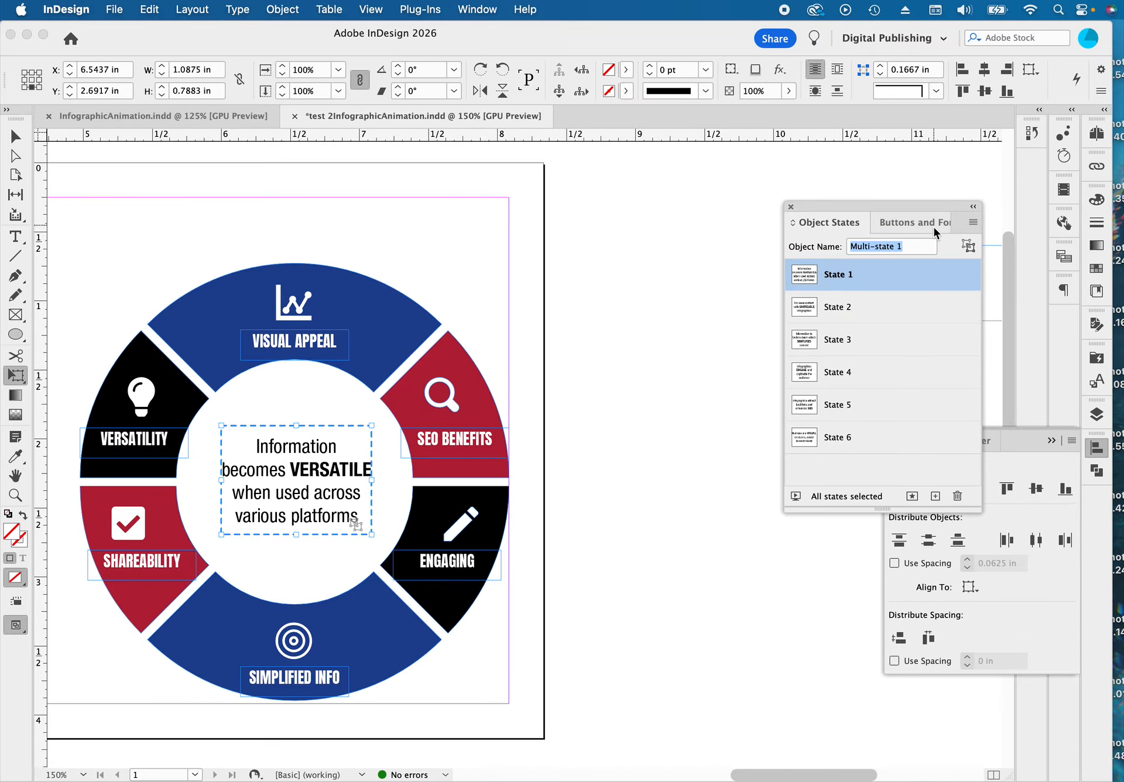
left_click_drag(905, 246, 853, 250)
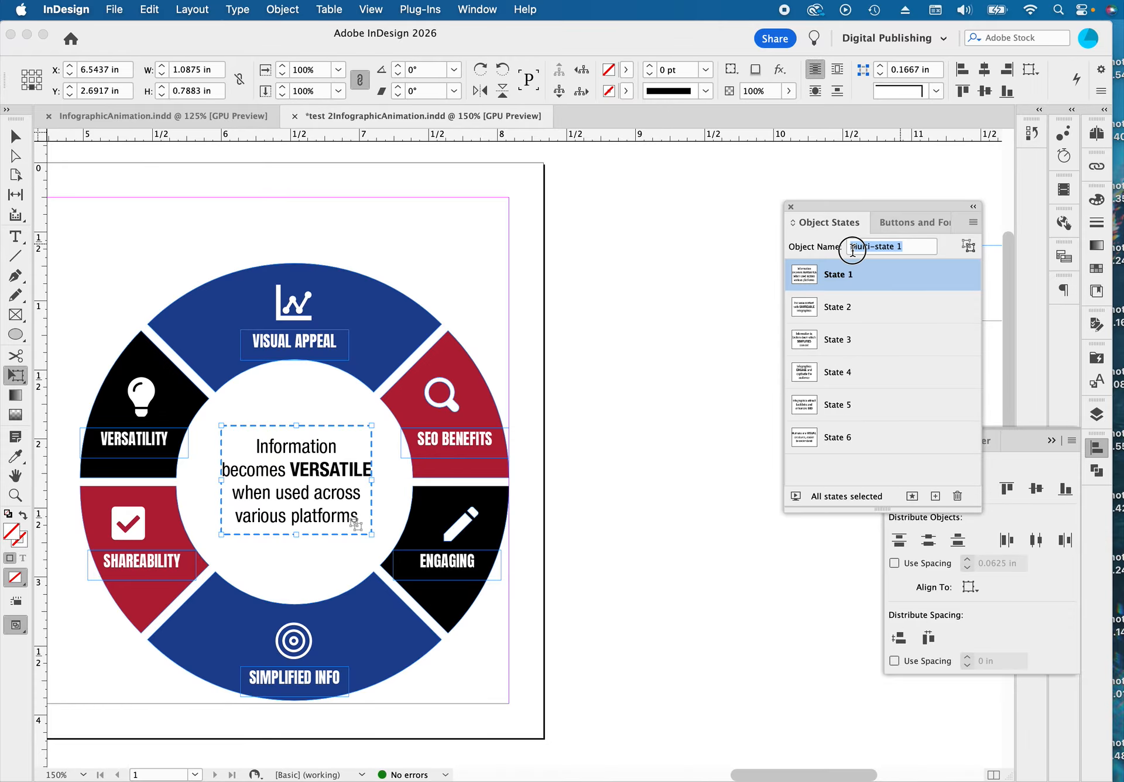
key("backslash")
key("BackSpace")
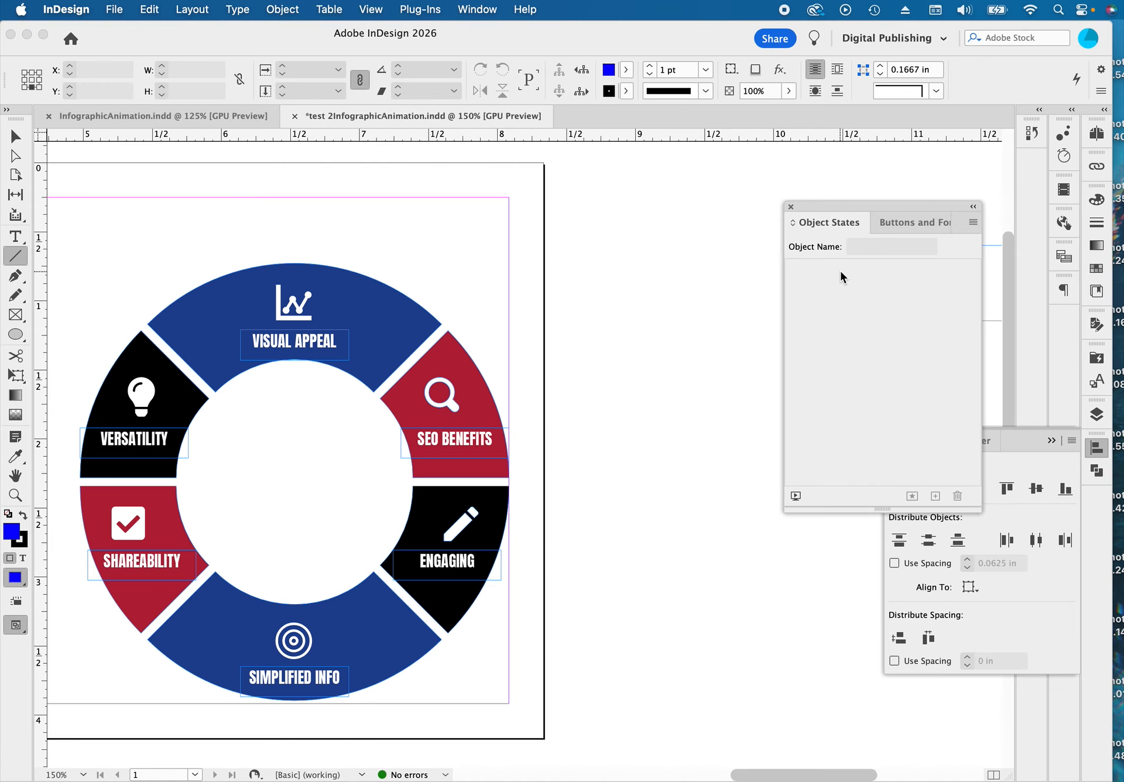
left_click(16, 136)
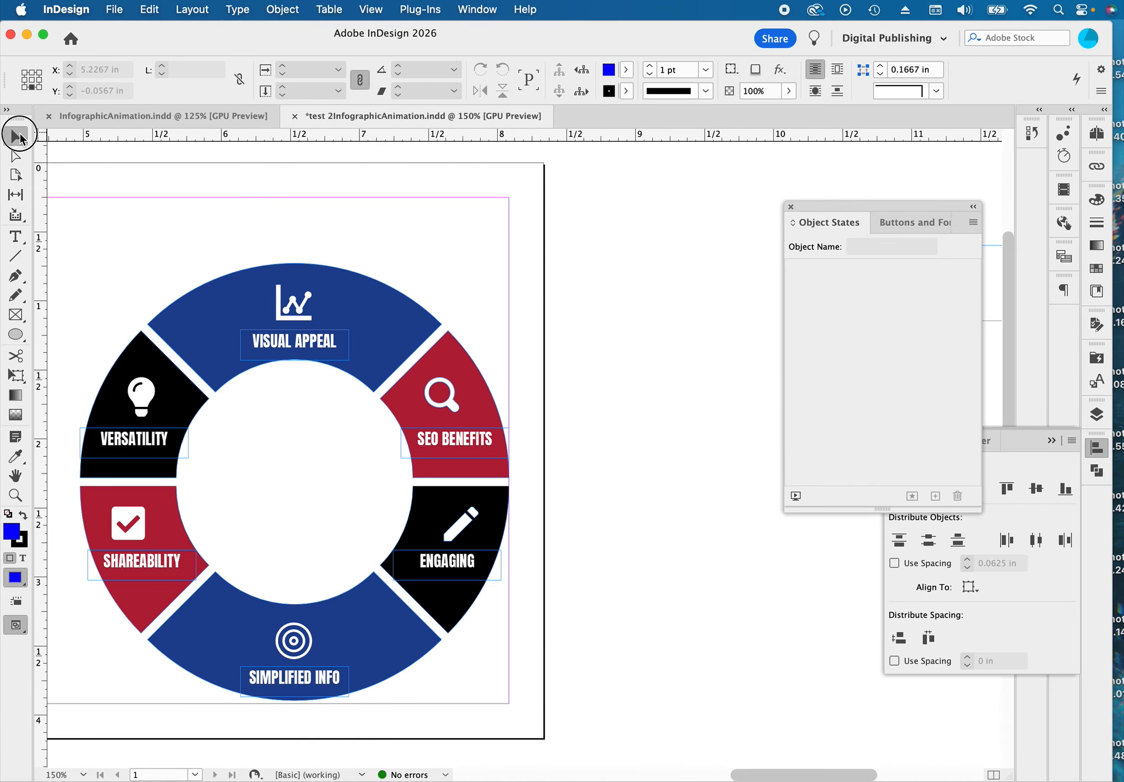
key("super+z")
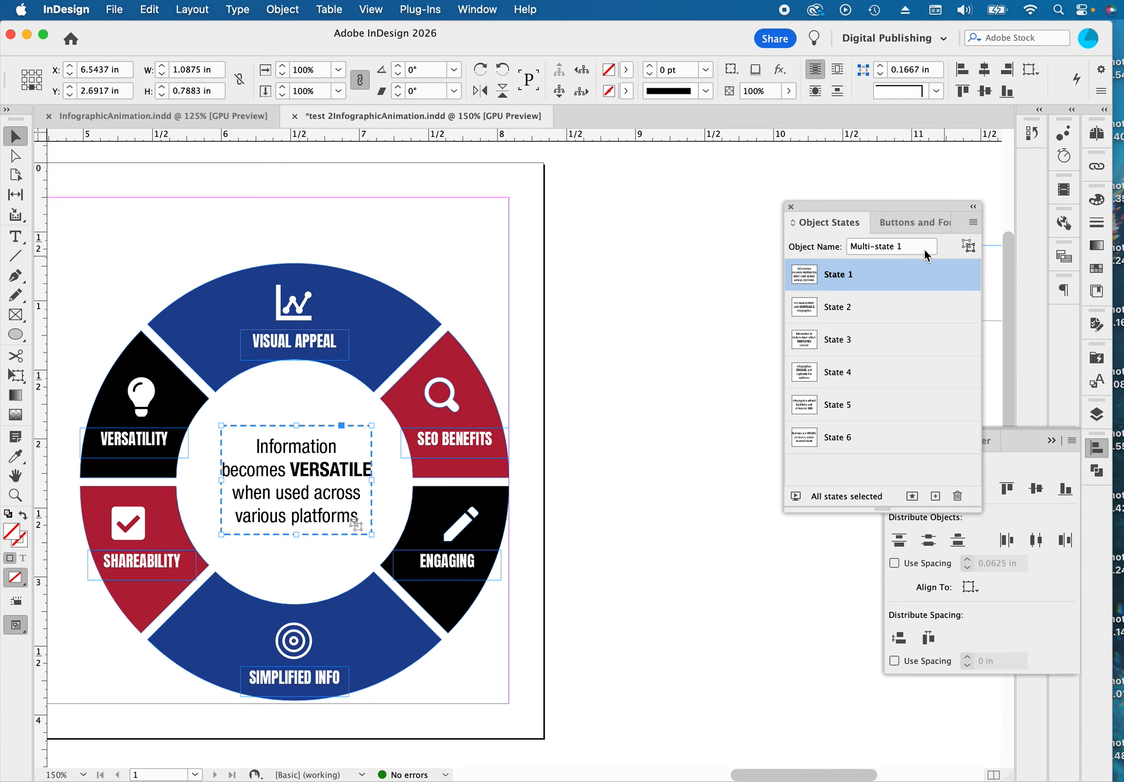
Rename the multi-state object "pie info".
left_click_drag(911, 248, 871, 248)
key("BackSpace")
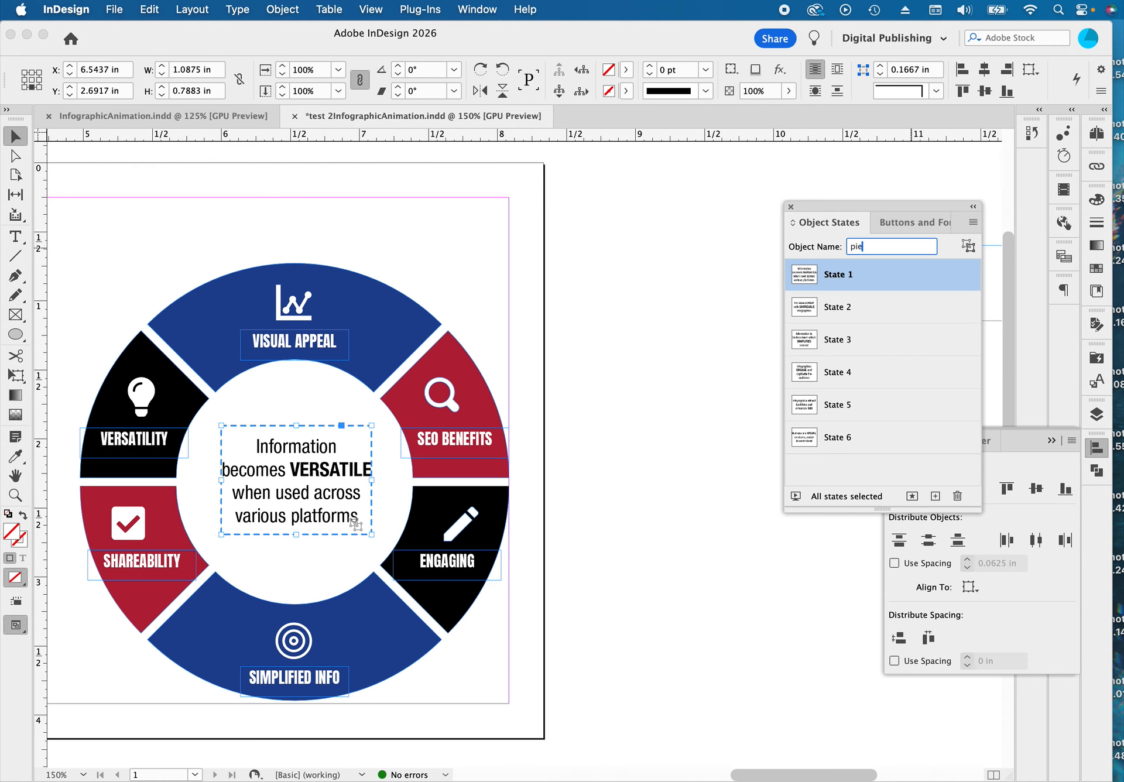
left_click(830, 281)
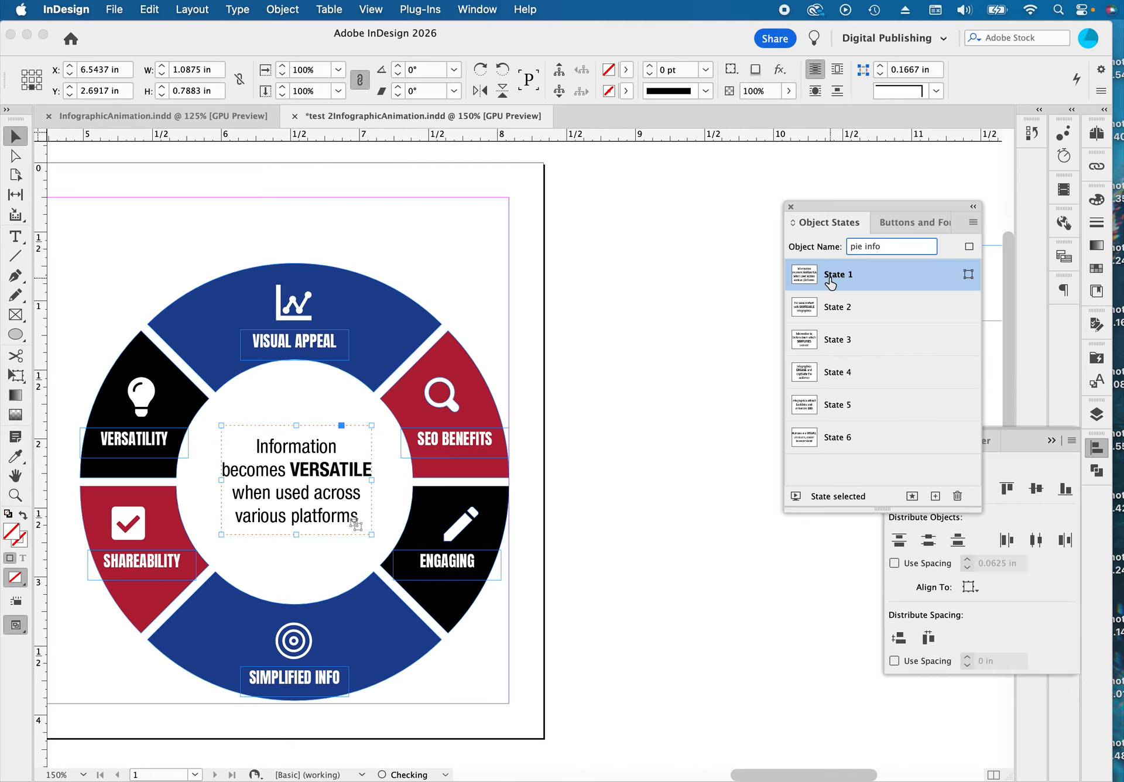
Preview the remaining states of the pie info object to check which centre text each one holds.
left_click(813, 313)
left_click(808, 343)
left_click(806, 379)
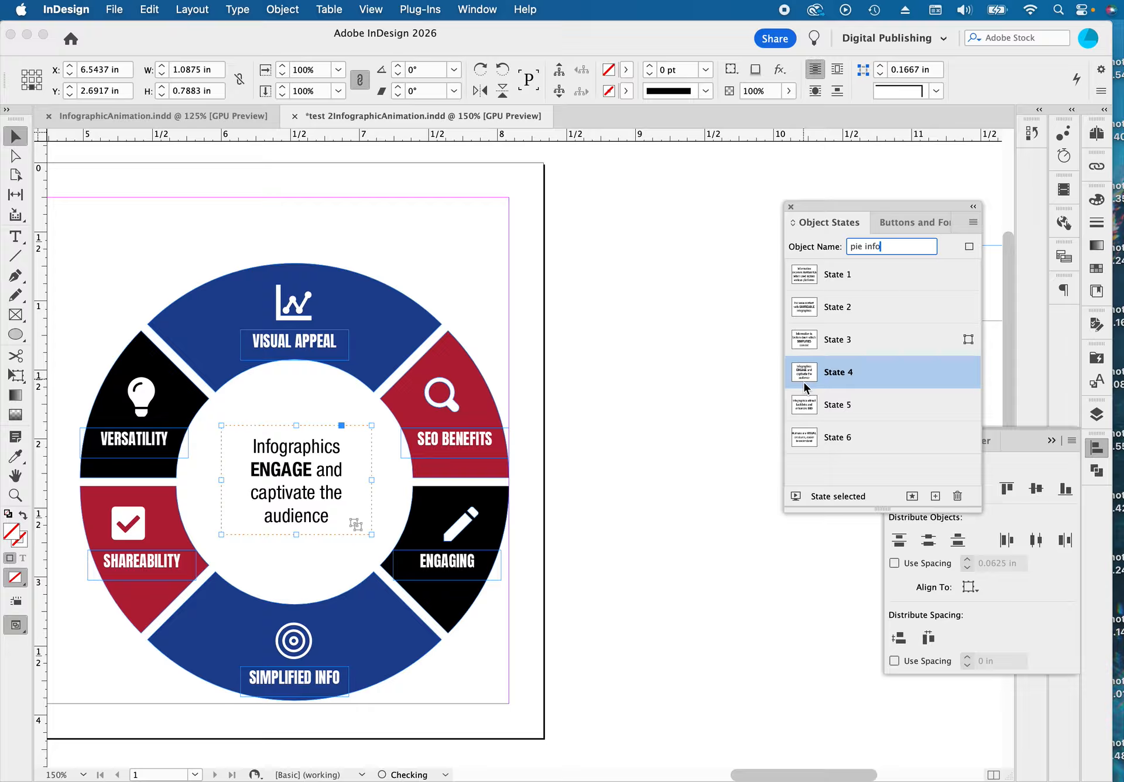
left_click(804, 417)
left_click(801, 443)
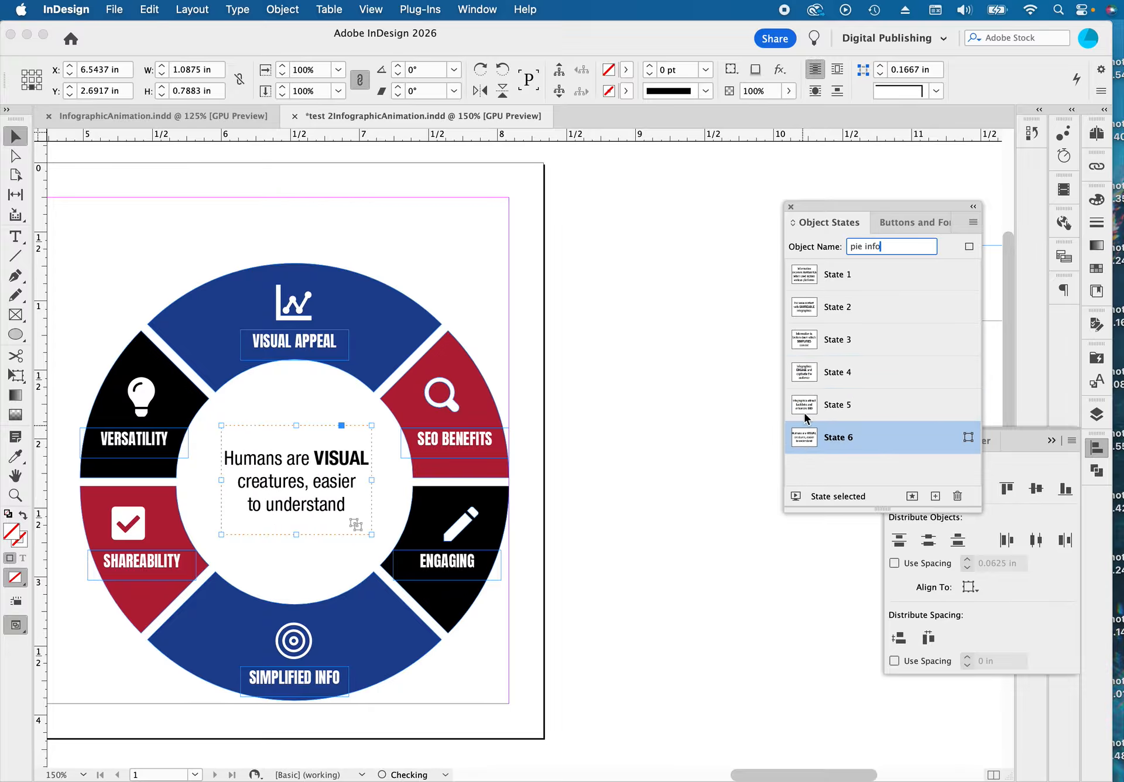
Rename State 1, which holds the VERSATILE text, as "Versatile info".
left_click(806, 280)
double_click(838, 281)
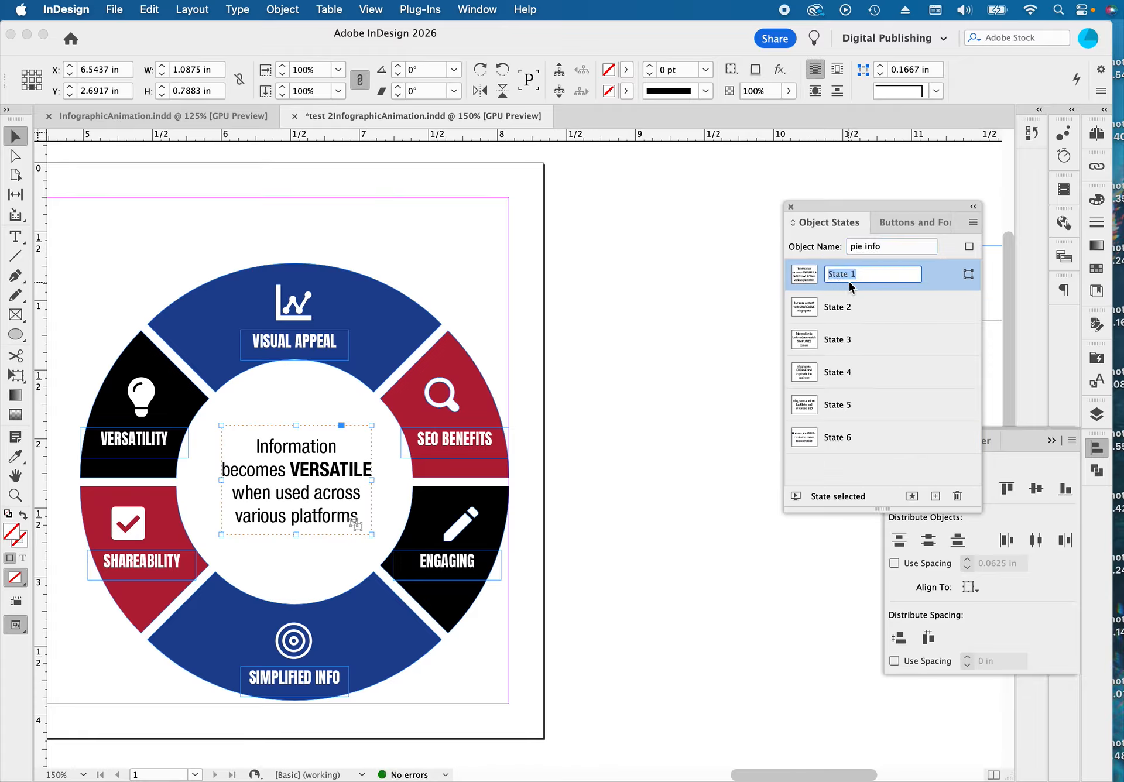
type("Versta")
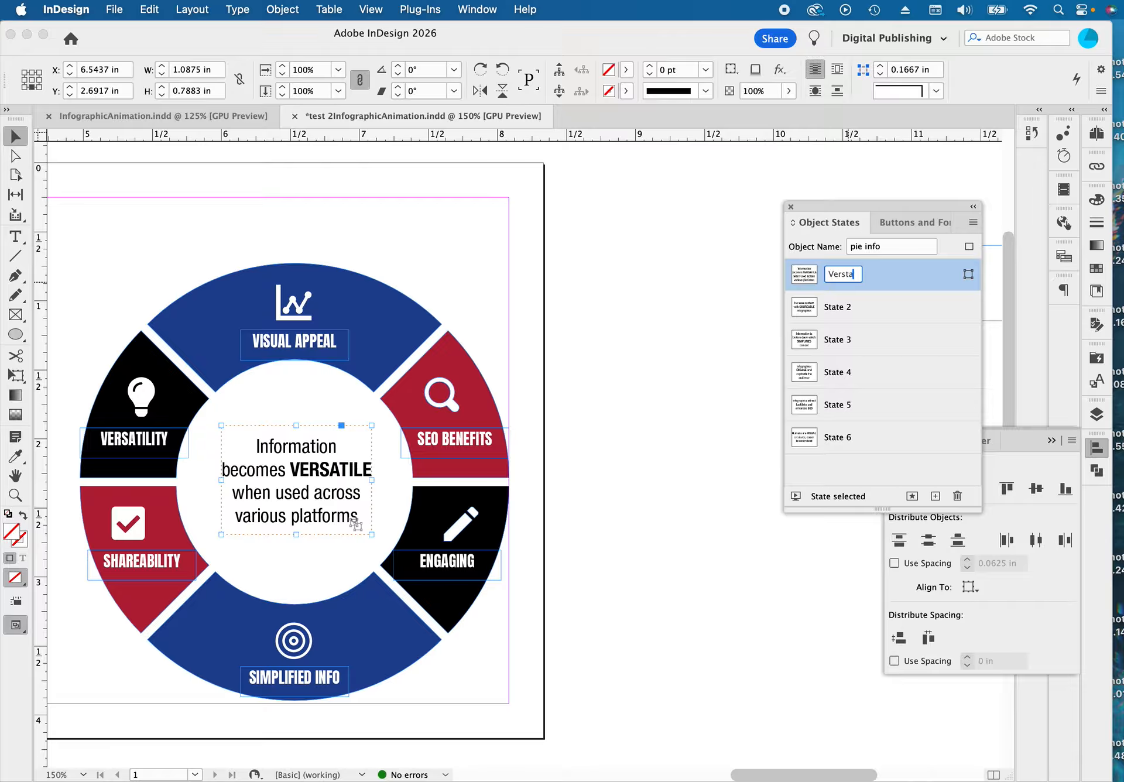
key("BackSpace")
key("BackSpace")
type("atile info")
Rename State 2 as "shareable info" and State 3 as "simplies info".
left_click(838, 312)
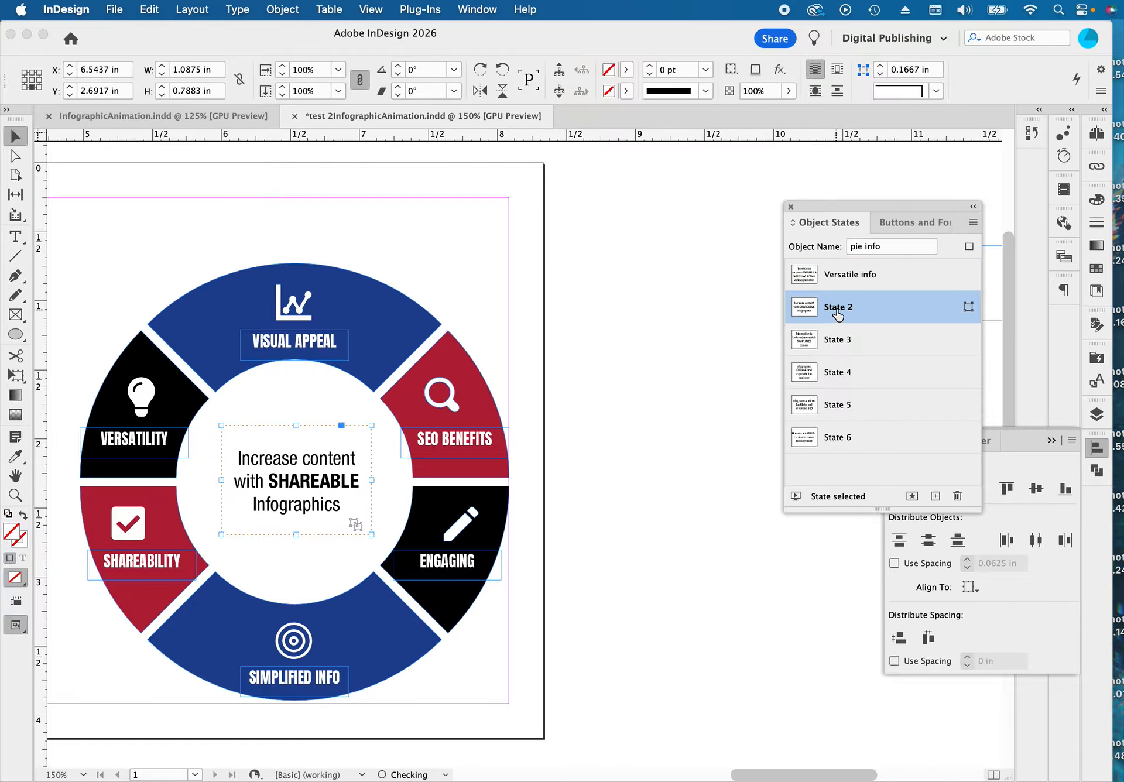
double_click(837, 312)
type("shareab")
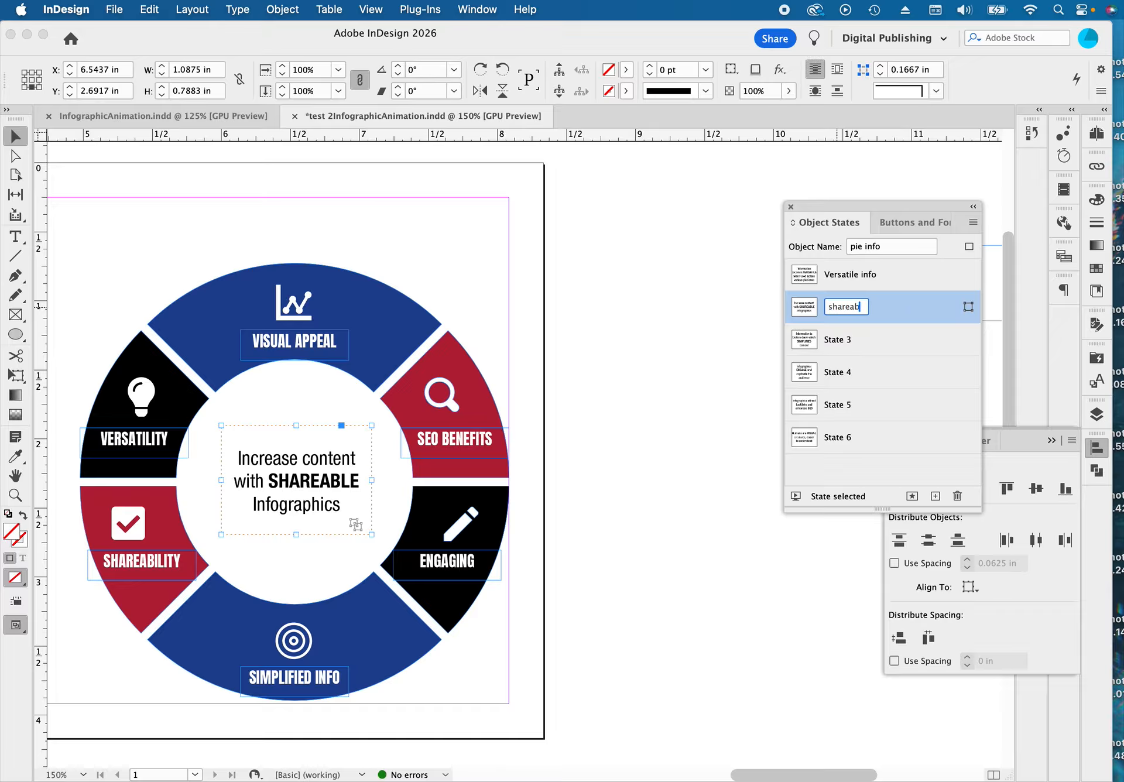
type("le info")
left_click(838, 342)
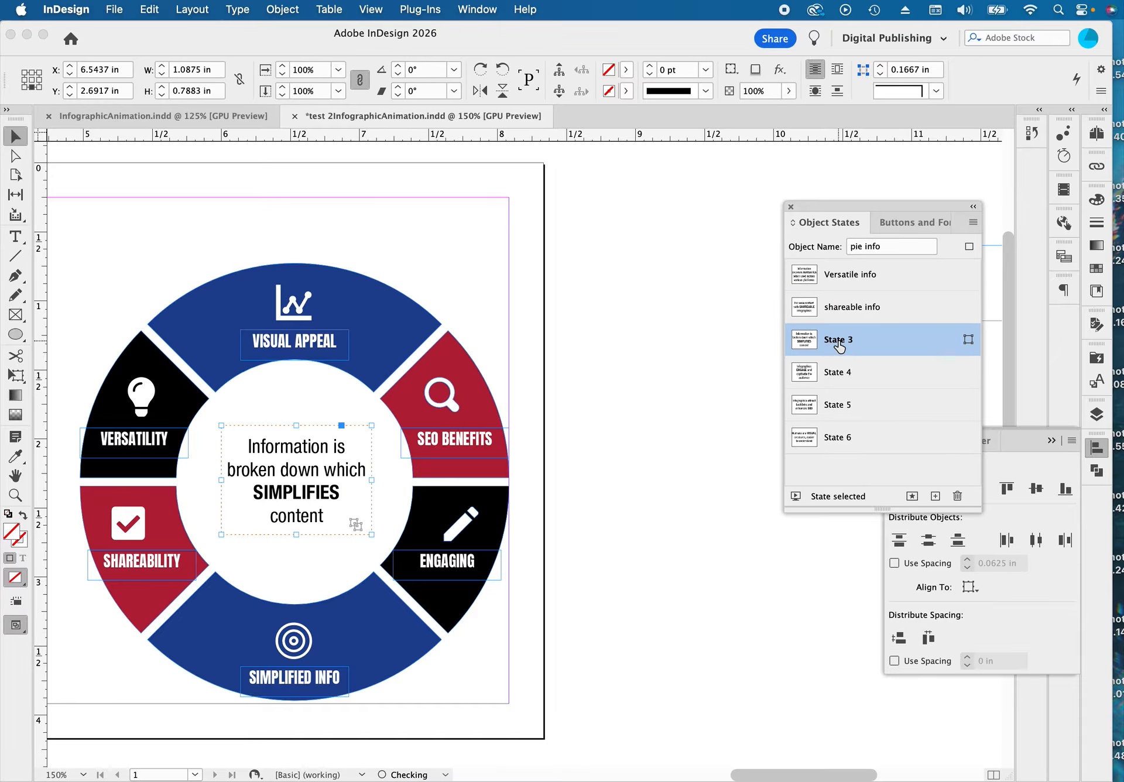
double_click(838, 343)
type("simpl")
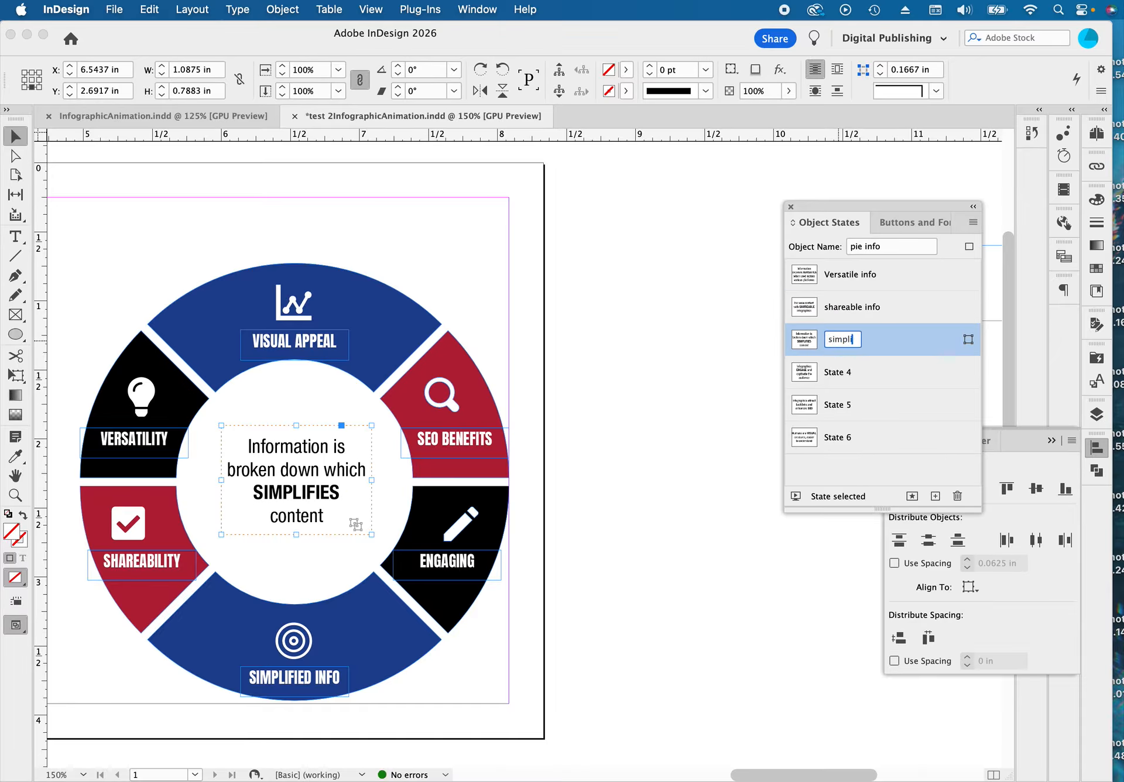
type("ies info")
Rename State 4 as "engage info" and State 5 as "SEO info".
left_click(847, 380)
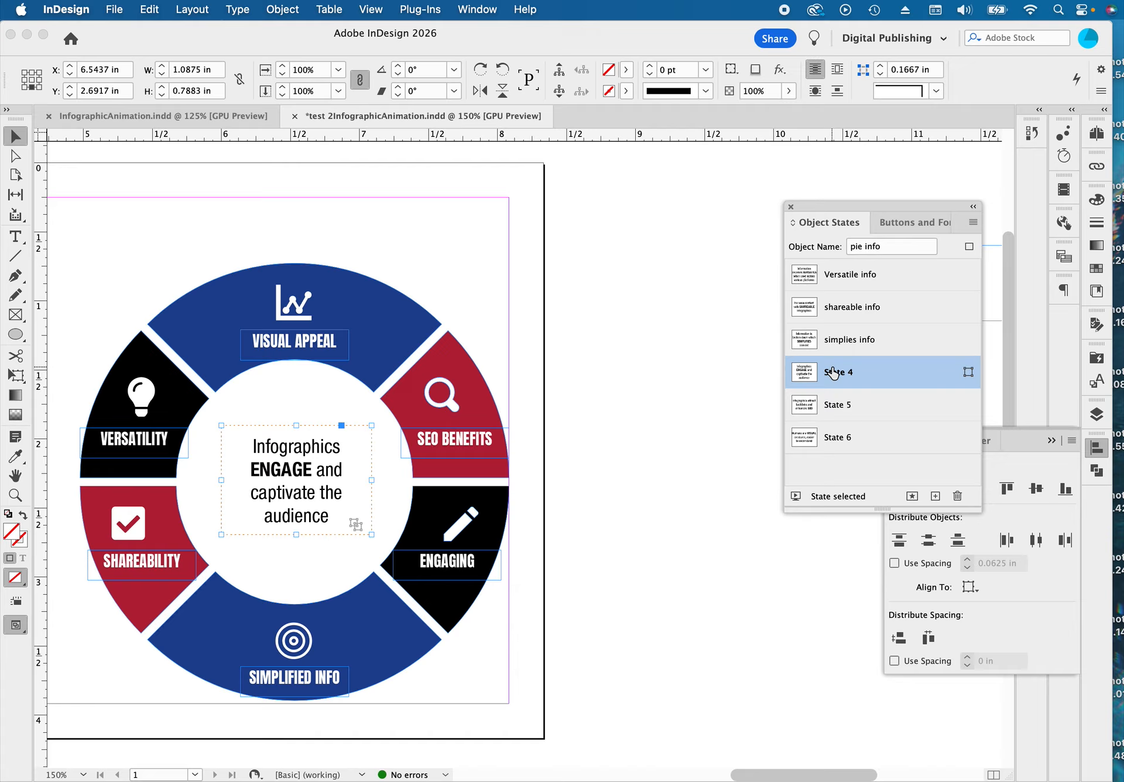
double_click(847, 380)
type("engage info")
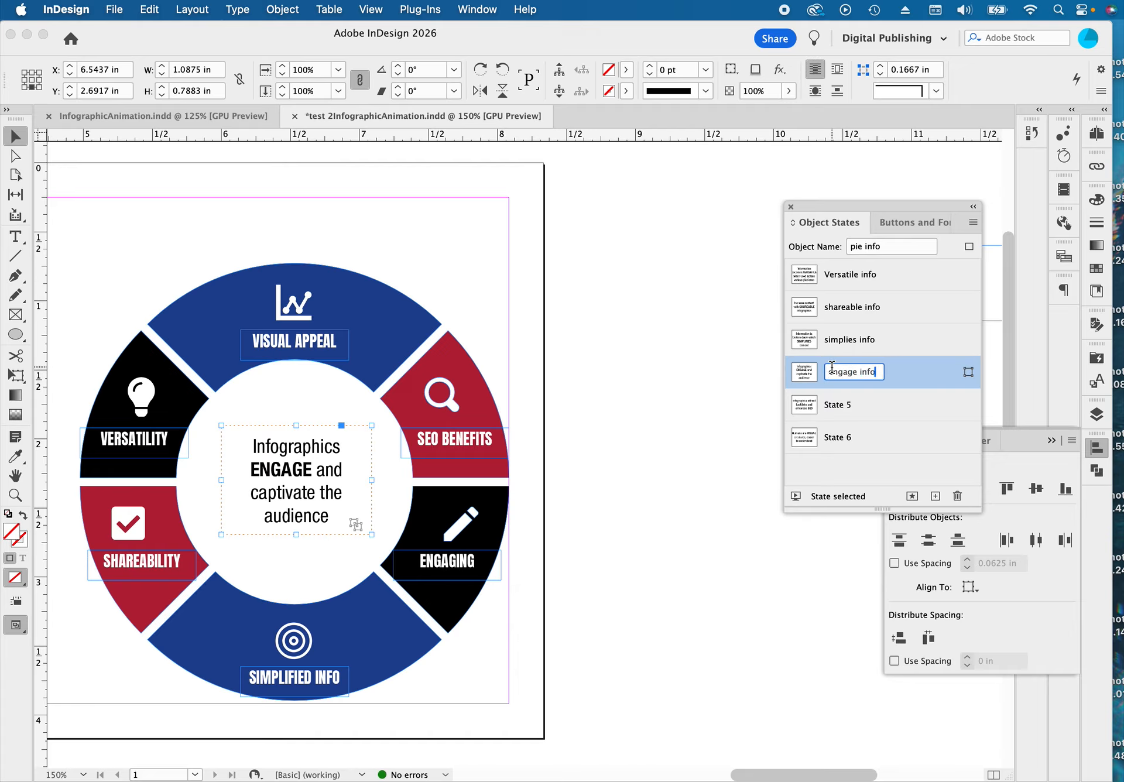
left_click(843, 409)
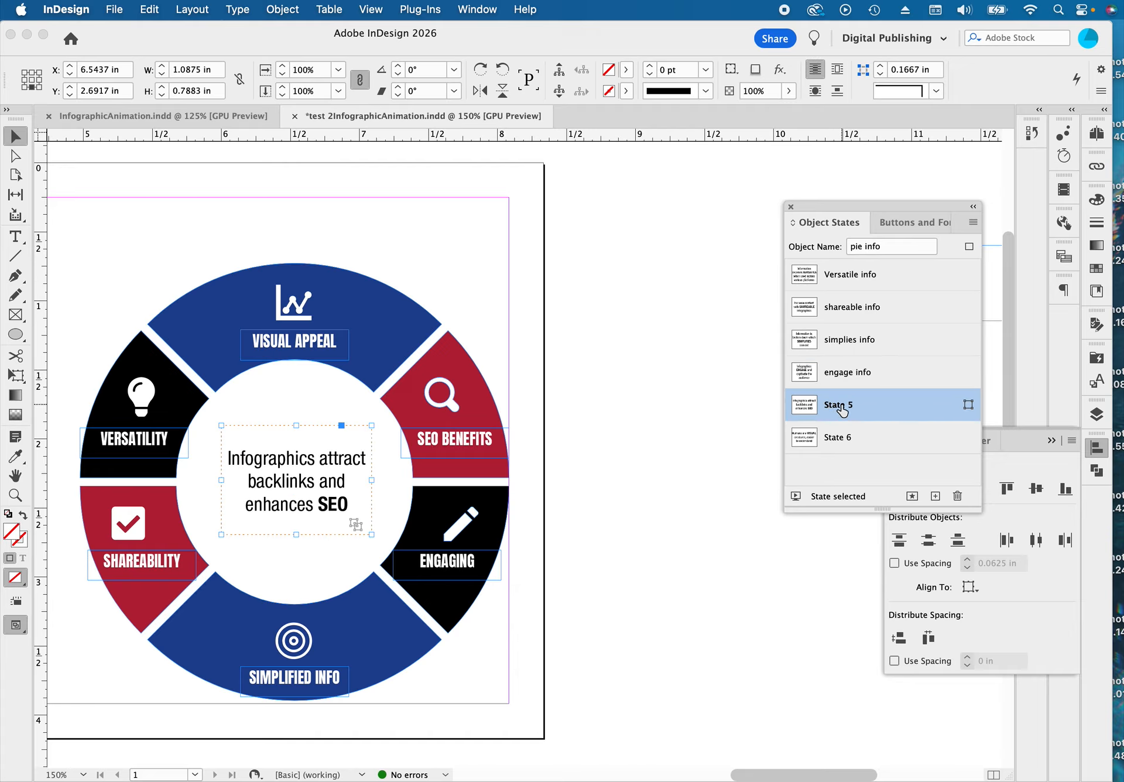
double_click(843, 409)
type("SEO info")
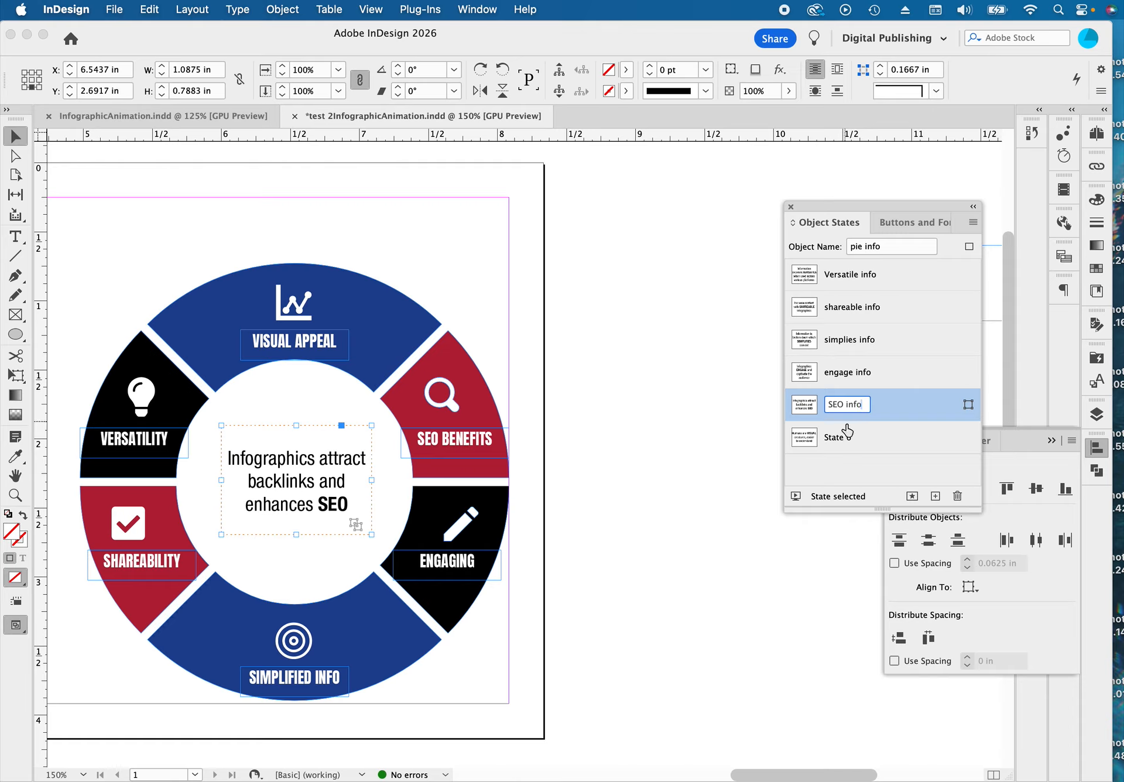
Rename State 6 as "Visual info" and deselect the multi-state object.
left_click(840, 436)
double_click(839, 435)
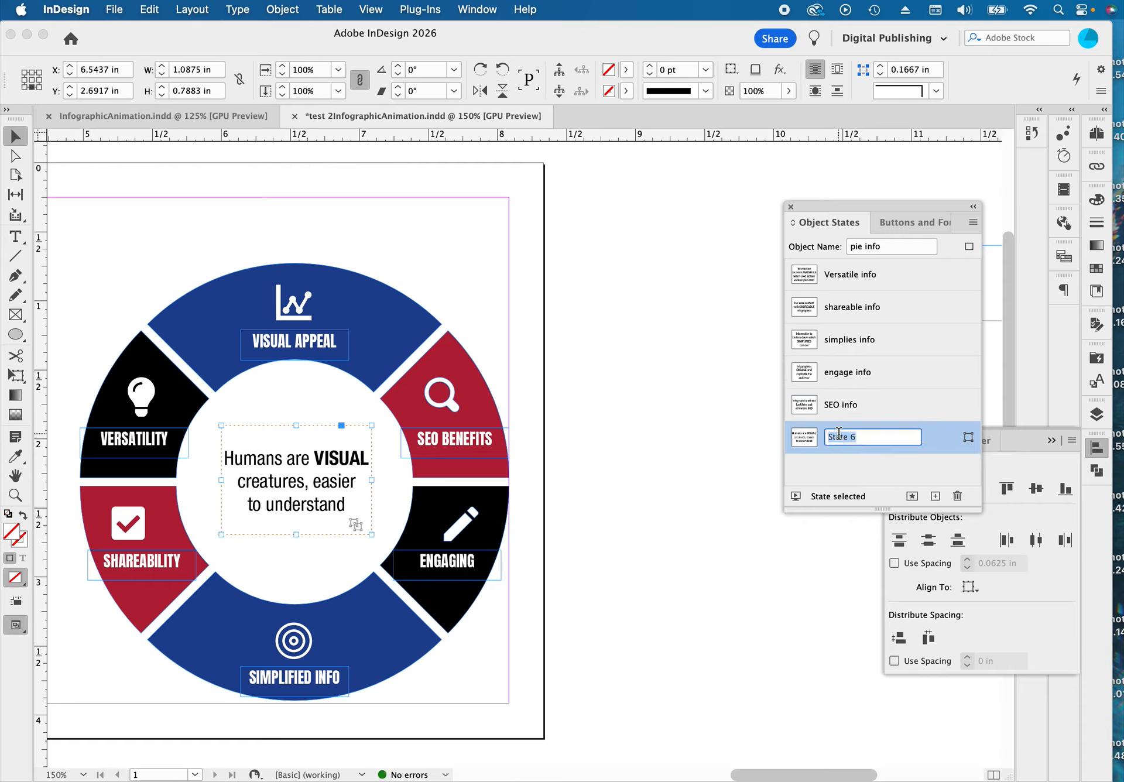
type("Visual info")
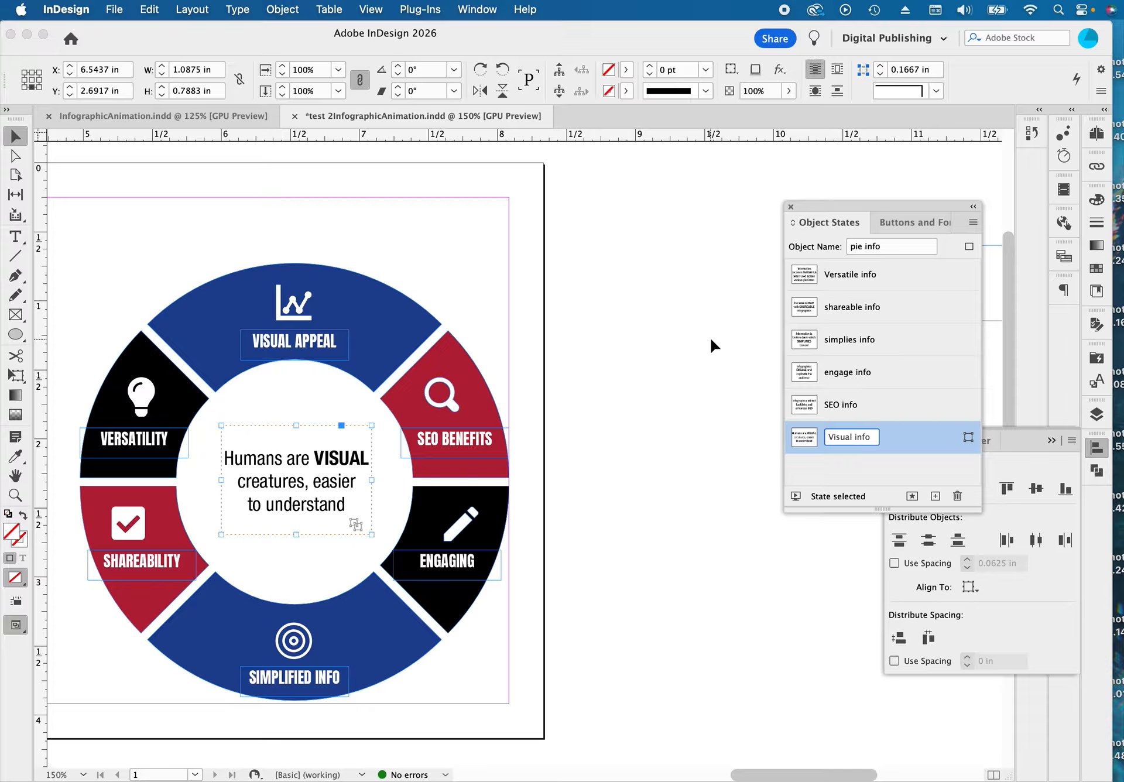
left_click(730, 244)
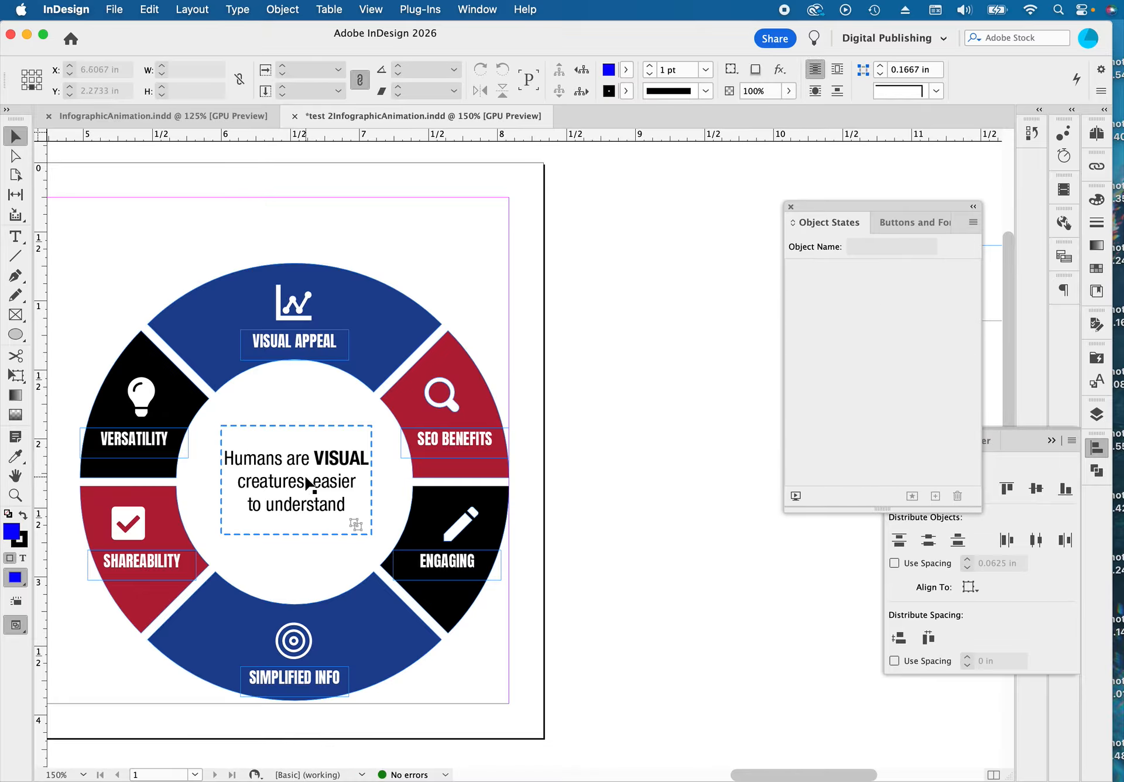
Convert the VISUAL APPEAL segment of the wheel into a button named "Visual button".
left_click(913, 224)
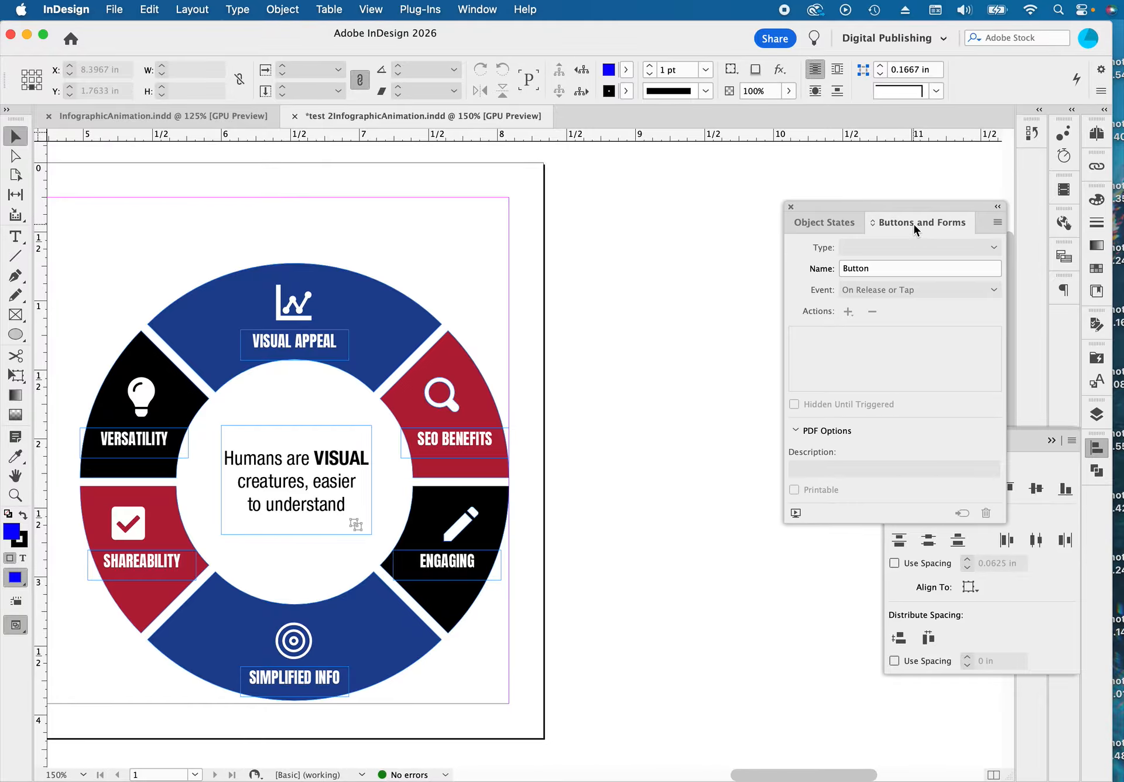
left_click(337, 316)
left_click(992, 247)
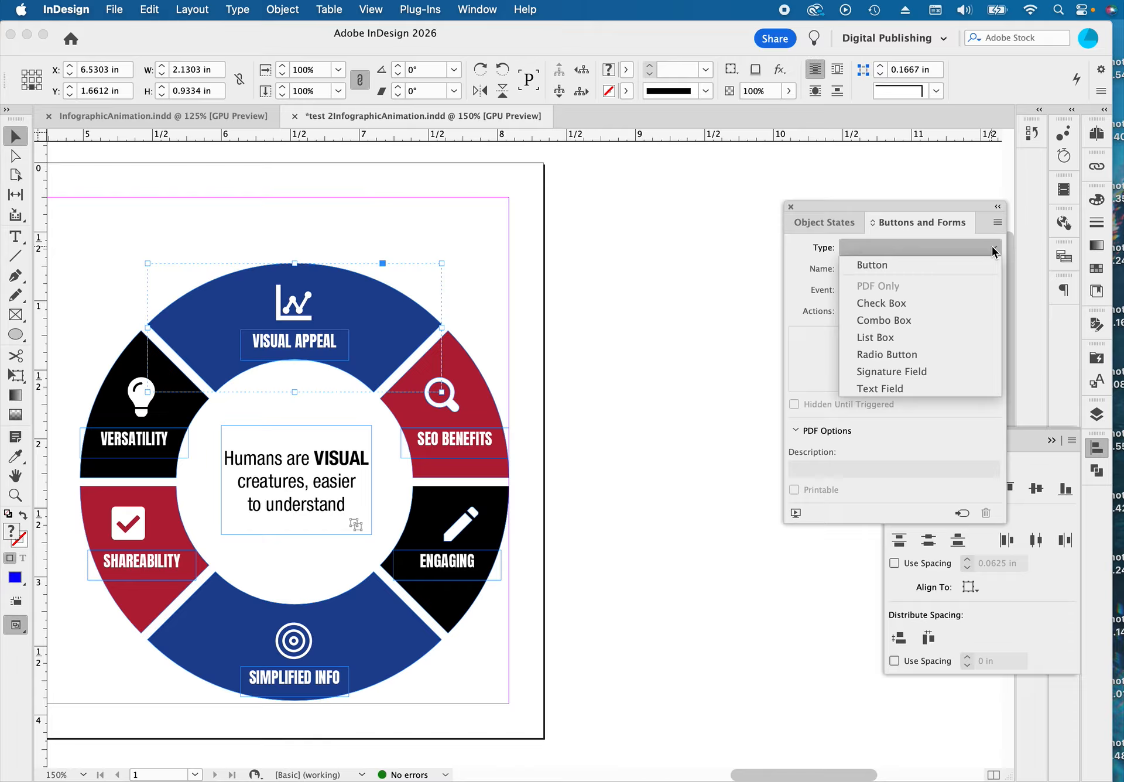
left_click(935, 267)
left_click(844, 270)
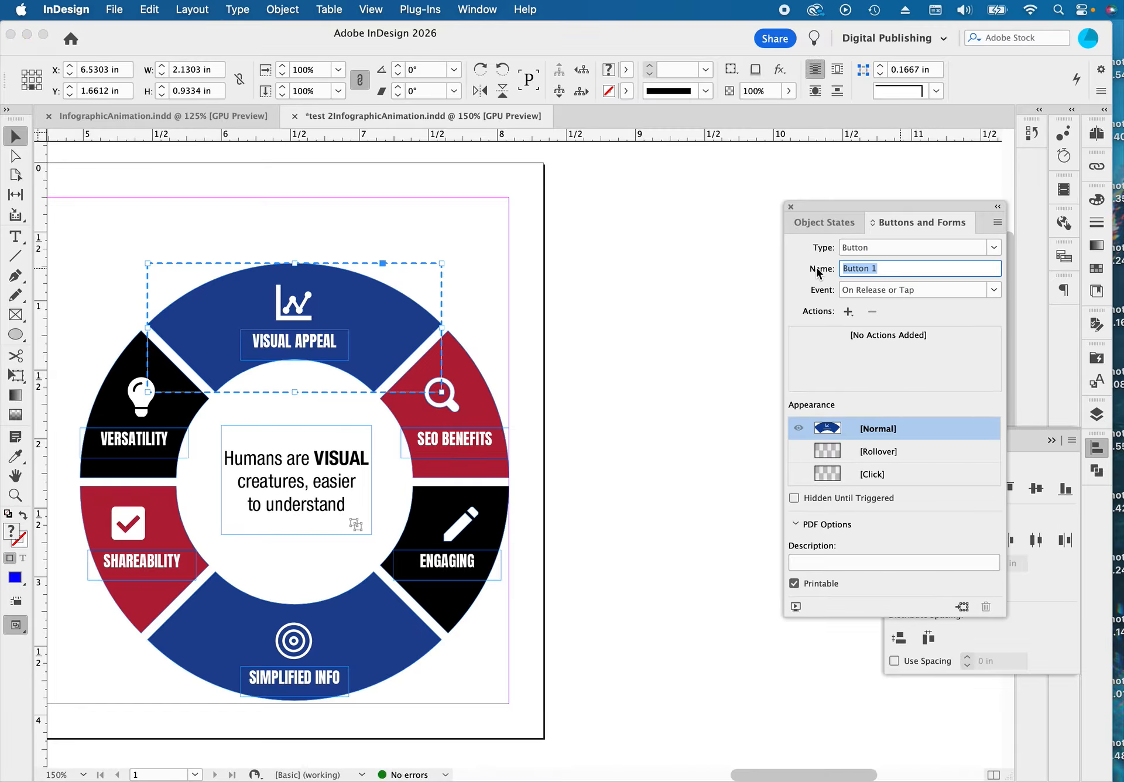
type("Visual b")
Give the Visual button an On Roll Over event with a Go To State action targeting the Visual info state of pie info.
left_click(994, 290)
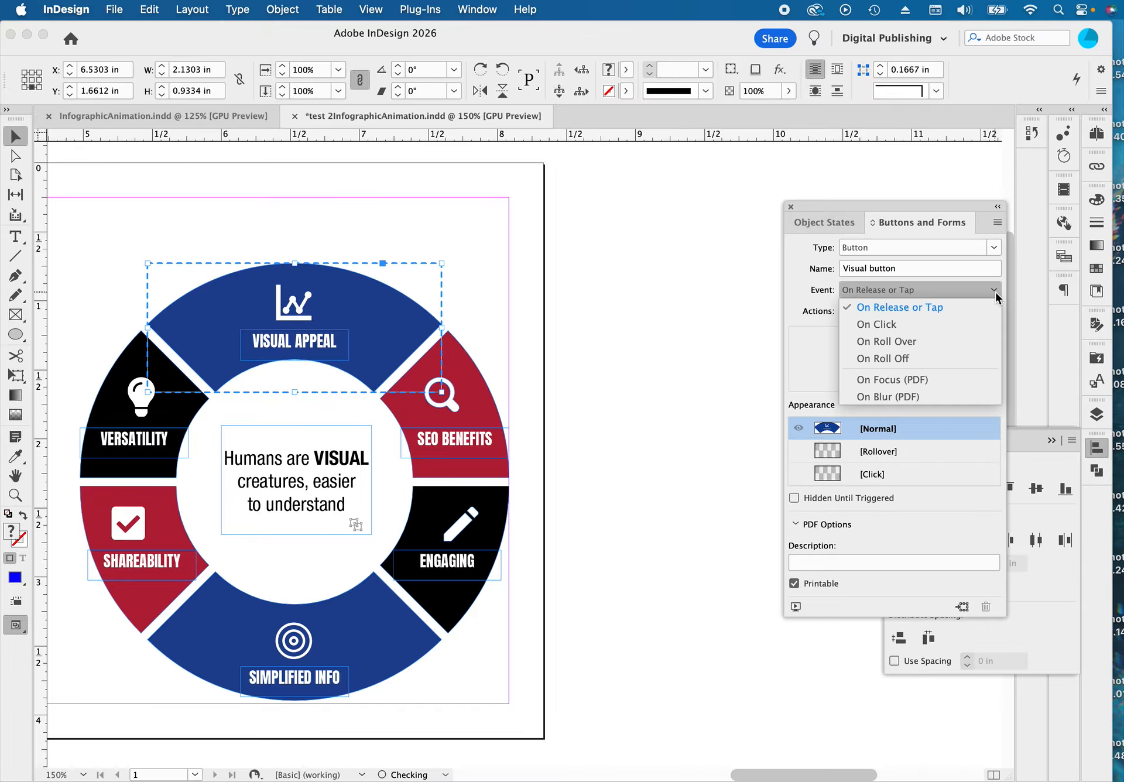
left_click(938, 348)
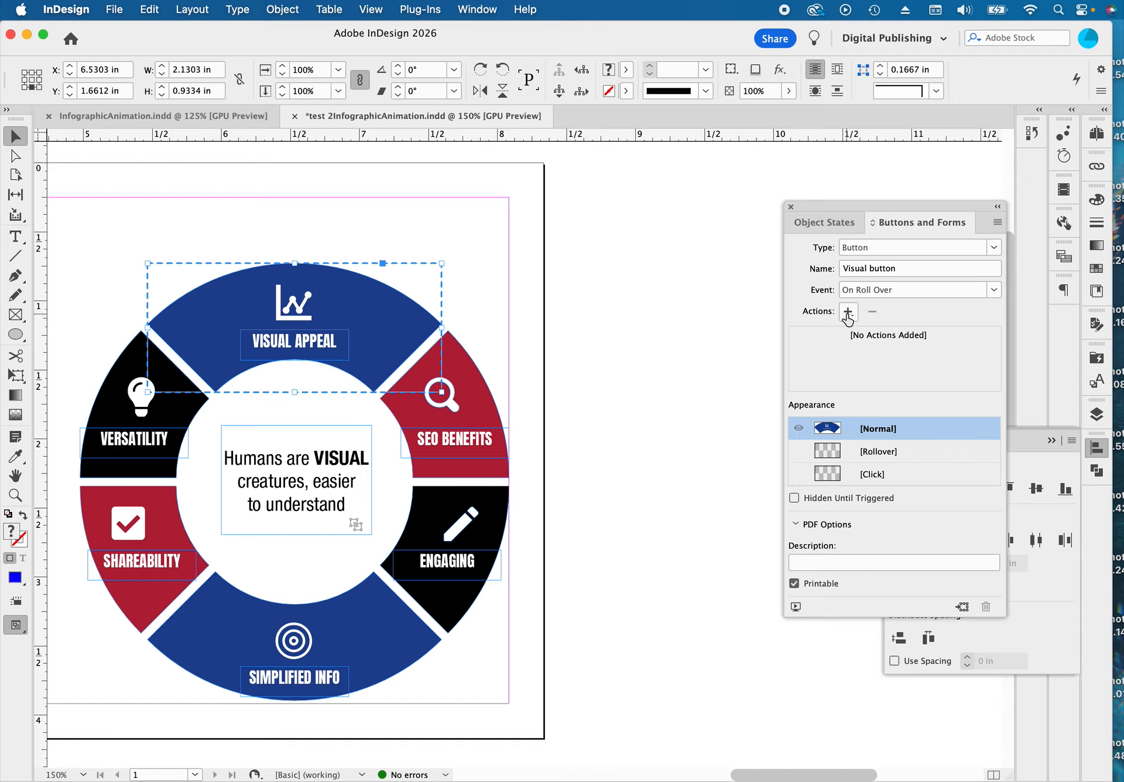
left_click(848, 312)
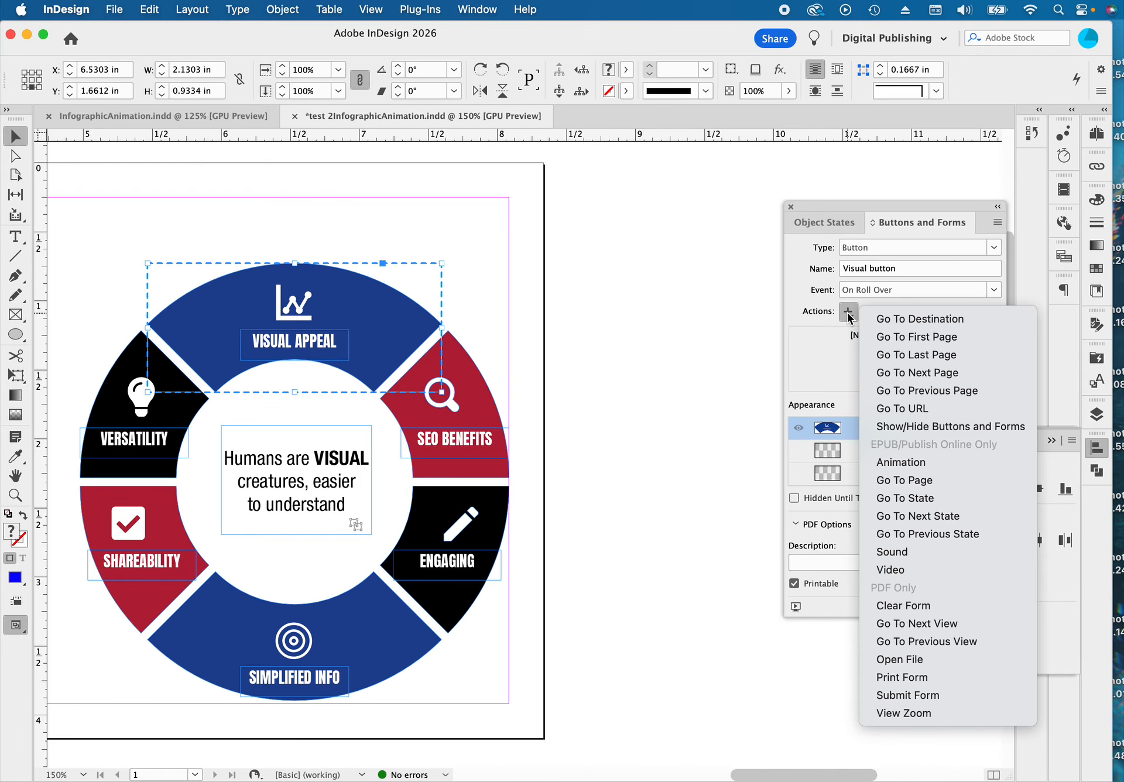
left_click(896, 498)
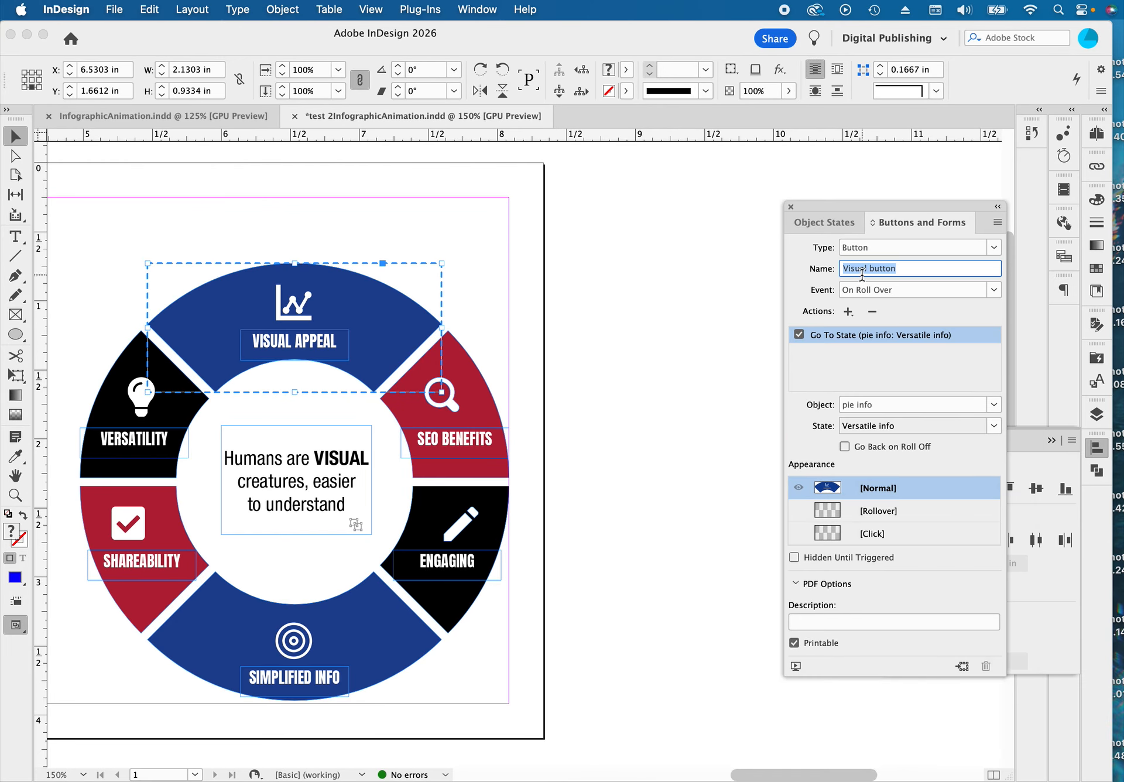
left_click(993, 427)
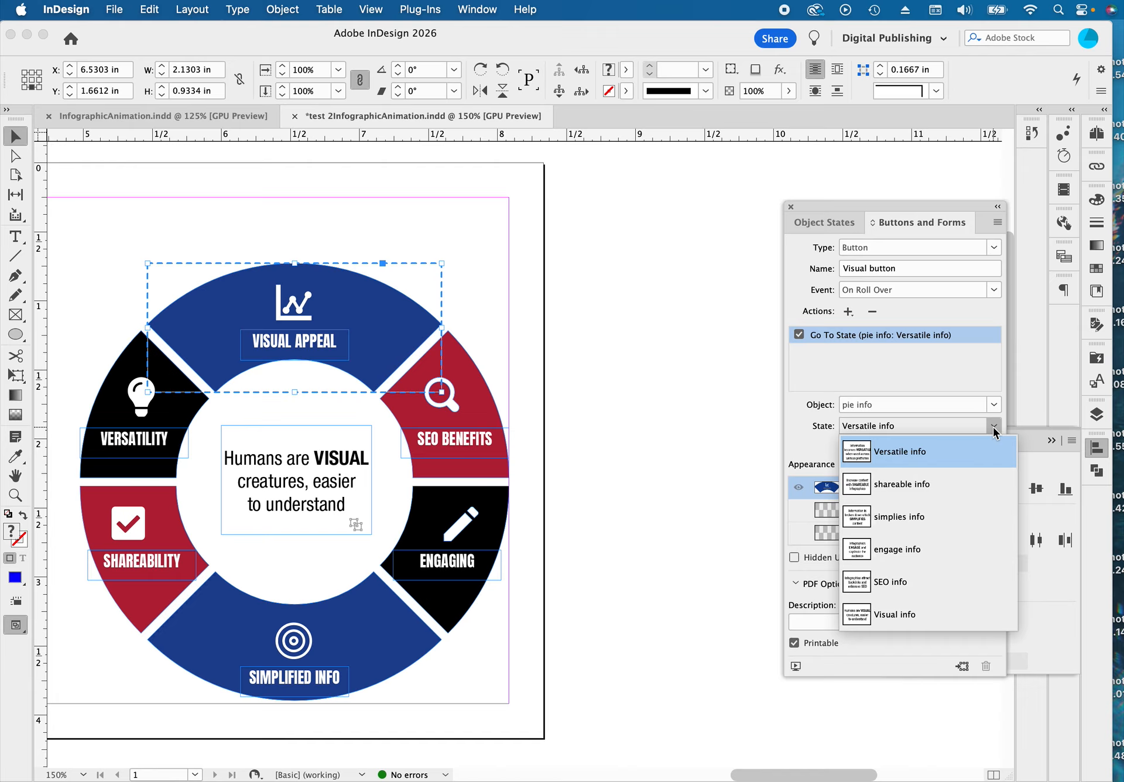
left_click(917, 623)
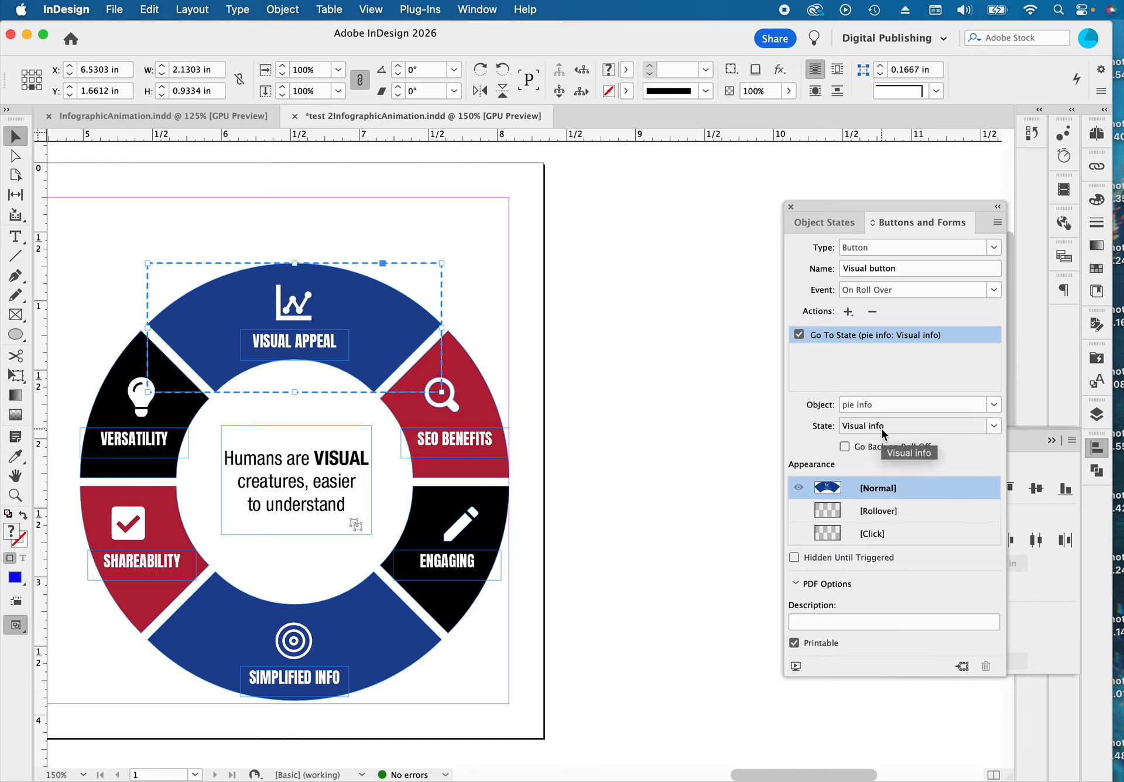
Create a rollover appearance for the Visual button and set its blue segment's opacity to 20%.
left_click(883, 515)
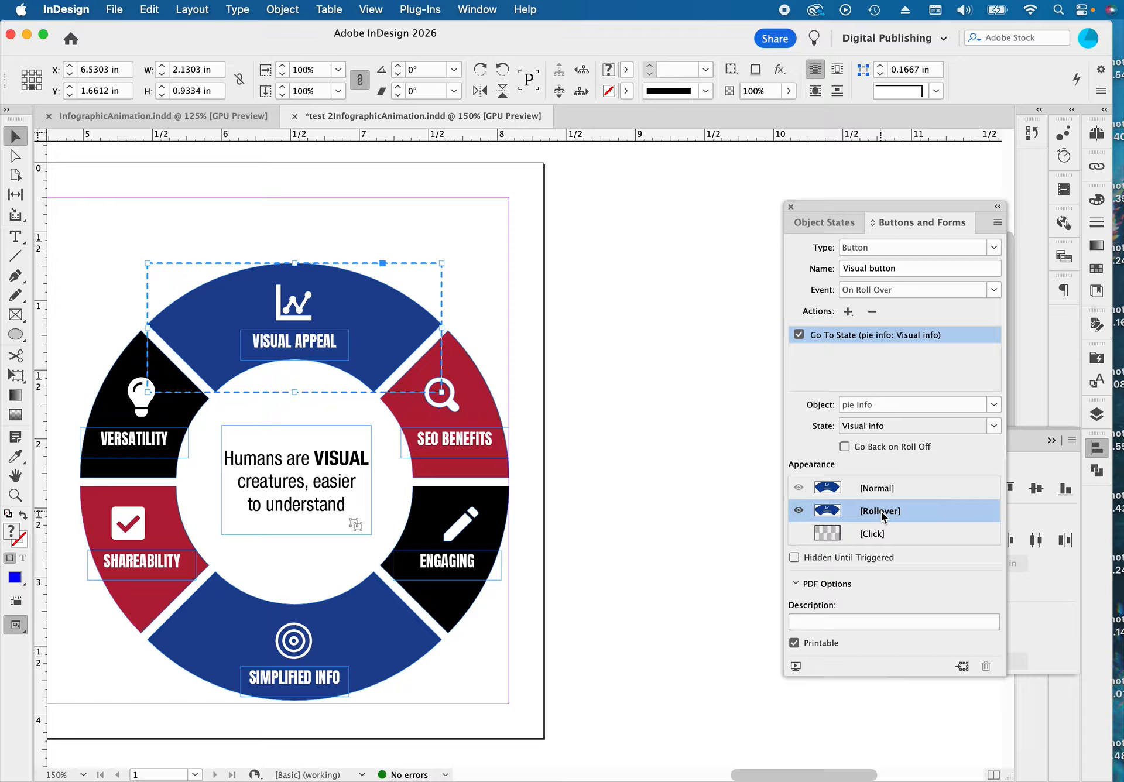
double_click(391, 331)
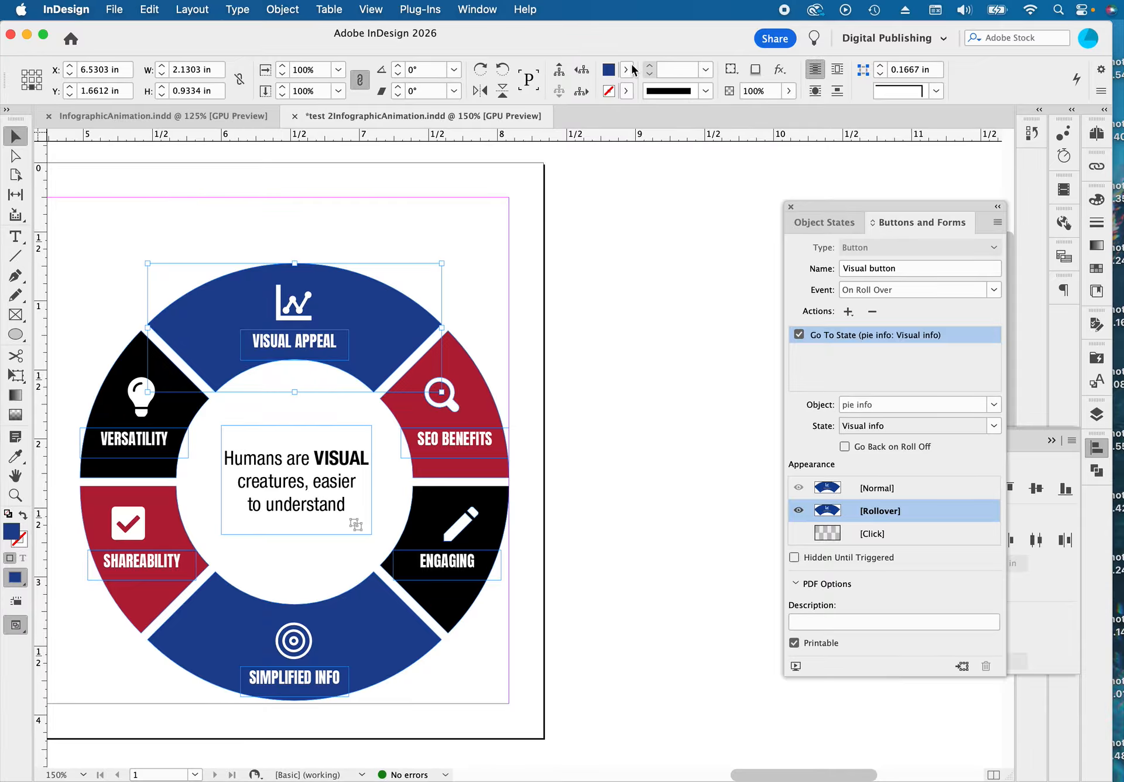
left_click_drag(753, 90, 721, 90)
type("2")
left_click(666, 325)
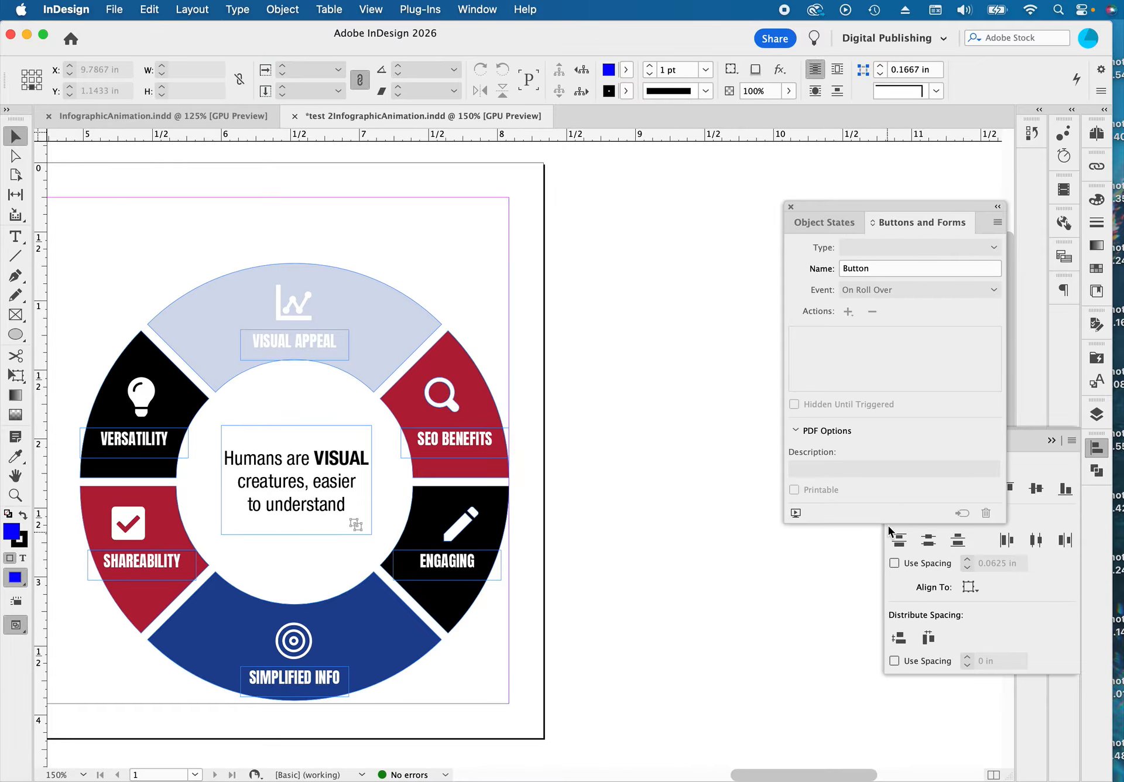
Preview the page's interactivity and test rolling over the VISUAL APPEAL segment, then close the preview.
left_click(795, 513)
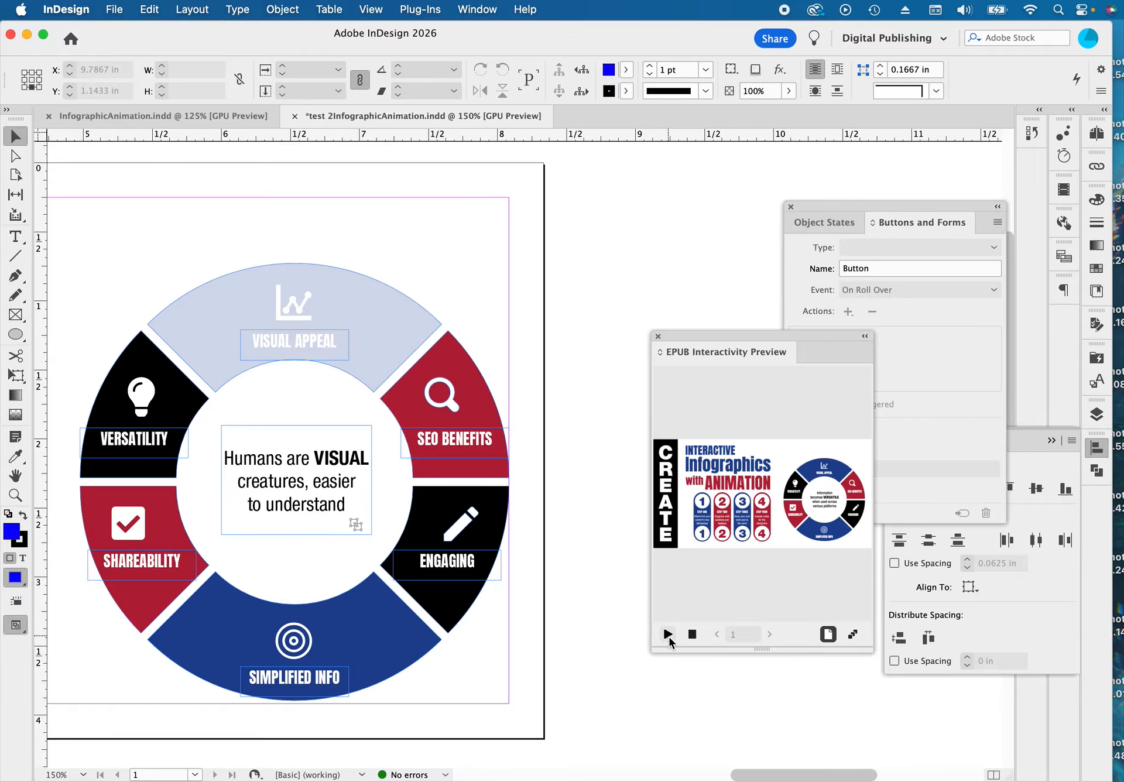
left_click(667, 635)
mouse_move(829, 472)
left_click_drag(727, 341, 702, 352)
left_click(636, 350)
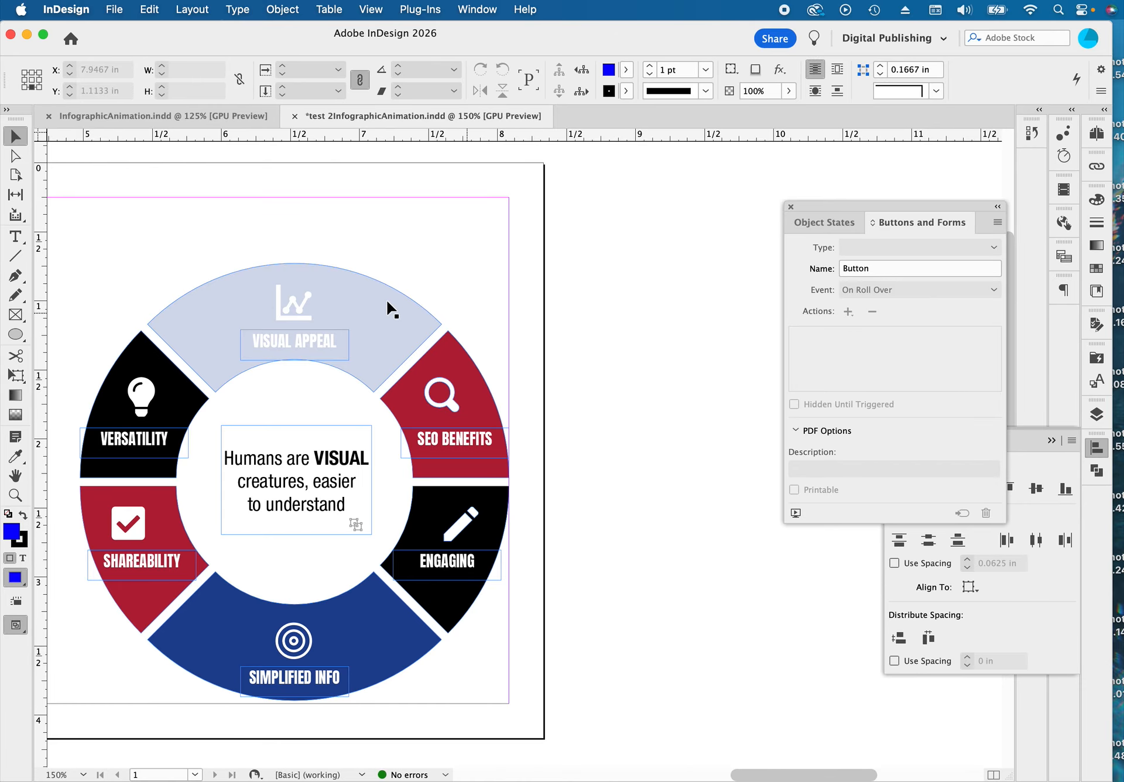
Convert the SEO BENEFITS segment of the wheel into a button named "SEO button".
left_click(472, 427)
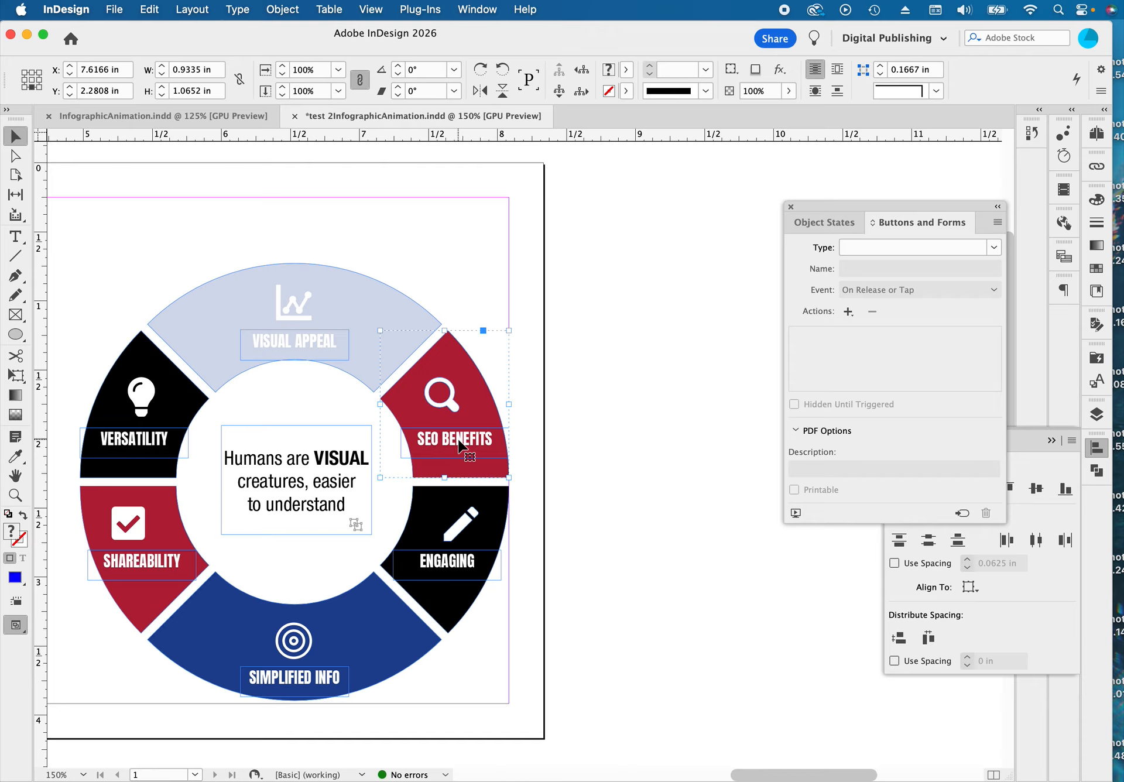
left_click(995, 248)
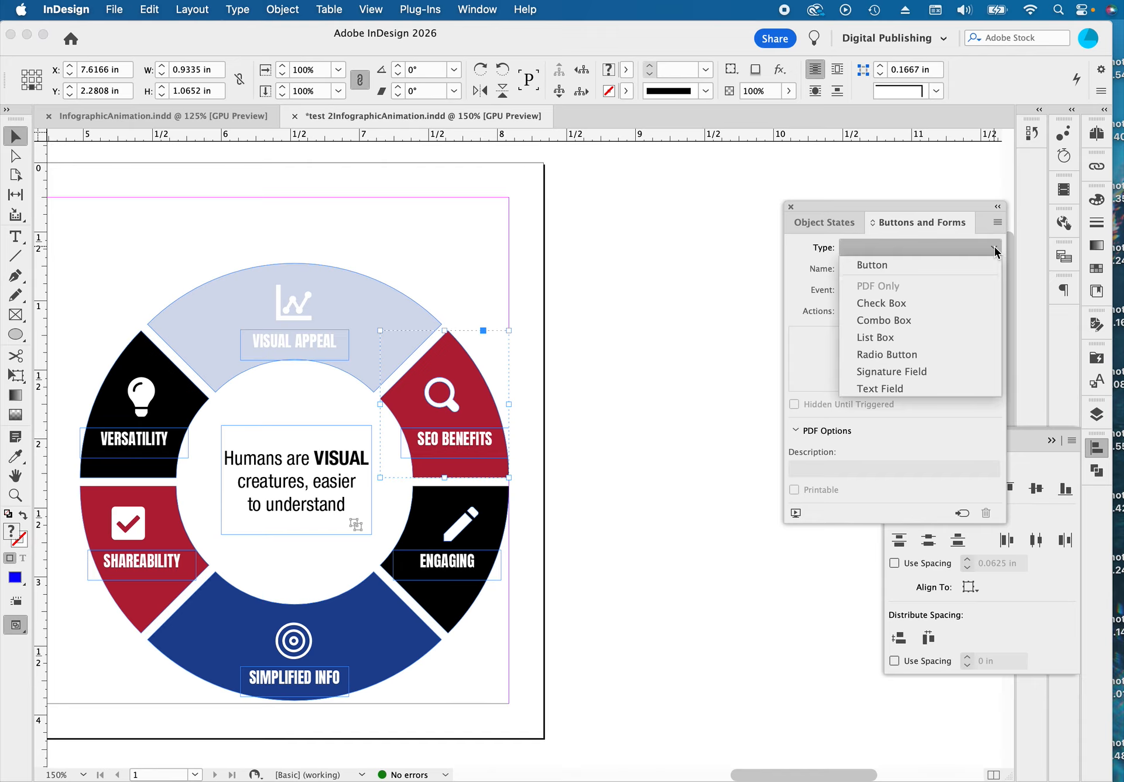
left_click(937, 264)
left_click(826, 267)
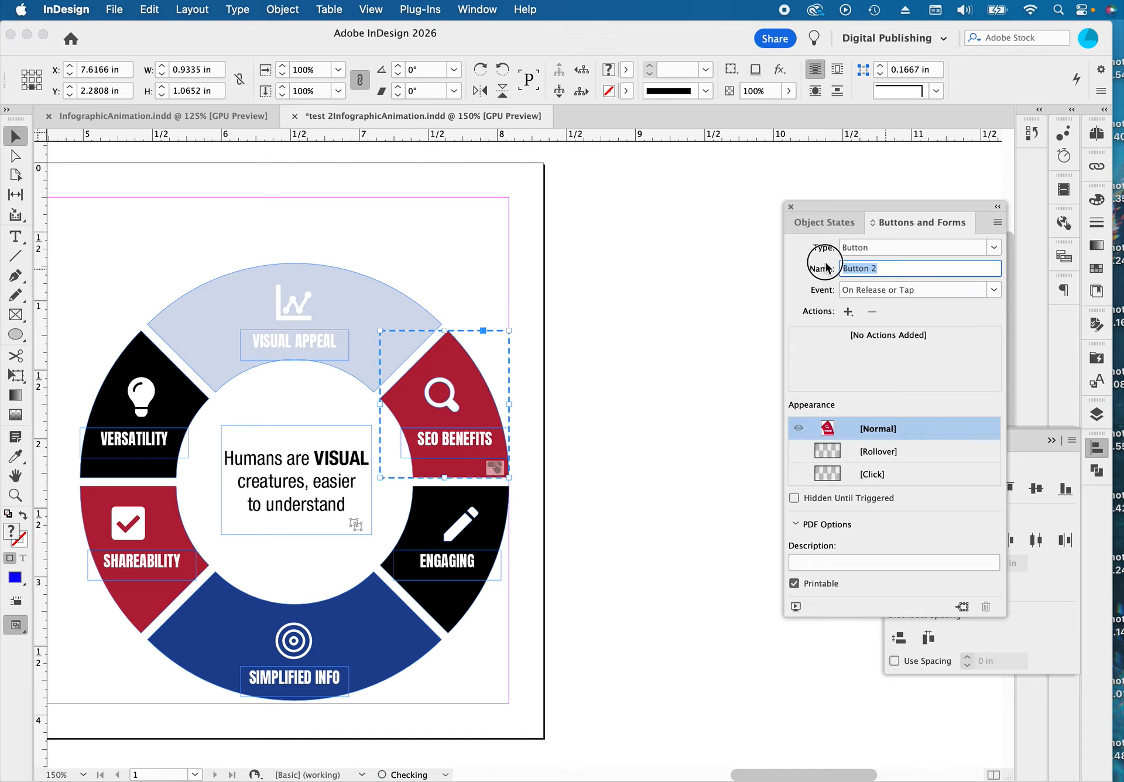
type("SEO but")
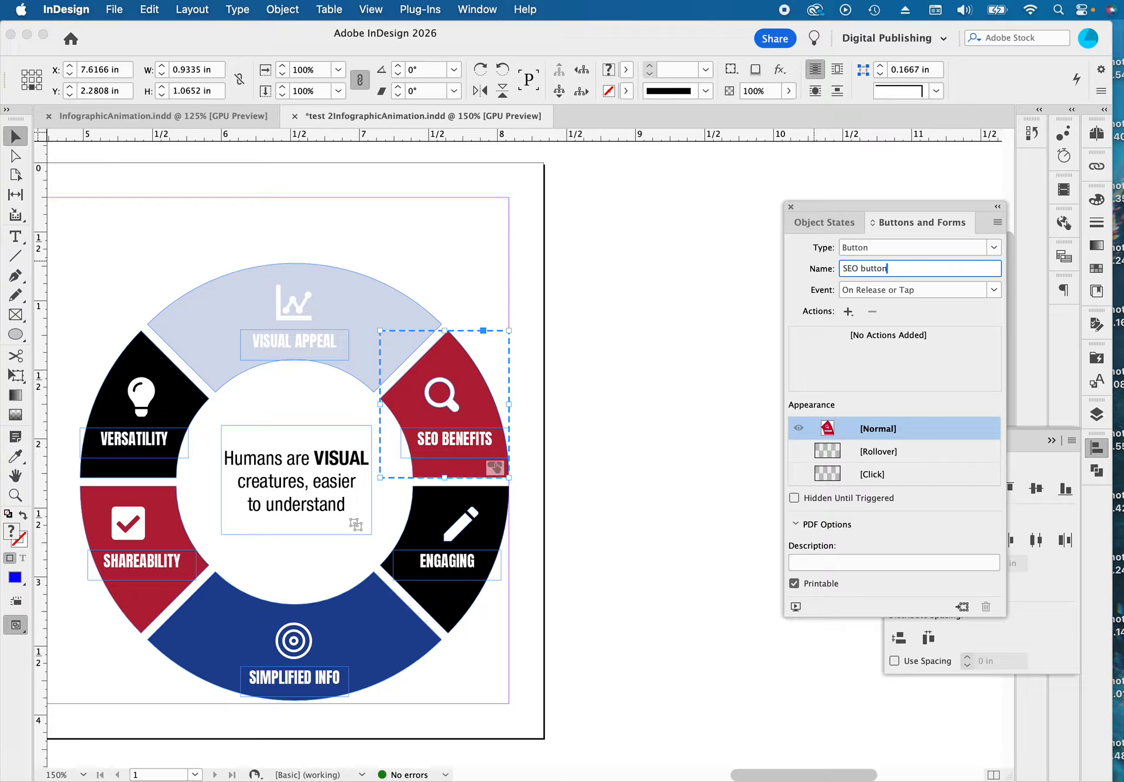
Add a Go To State action to the SEO button targeting the SEO info state of pie info.
left_click(848, 311)
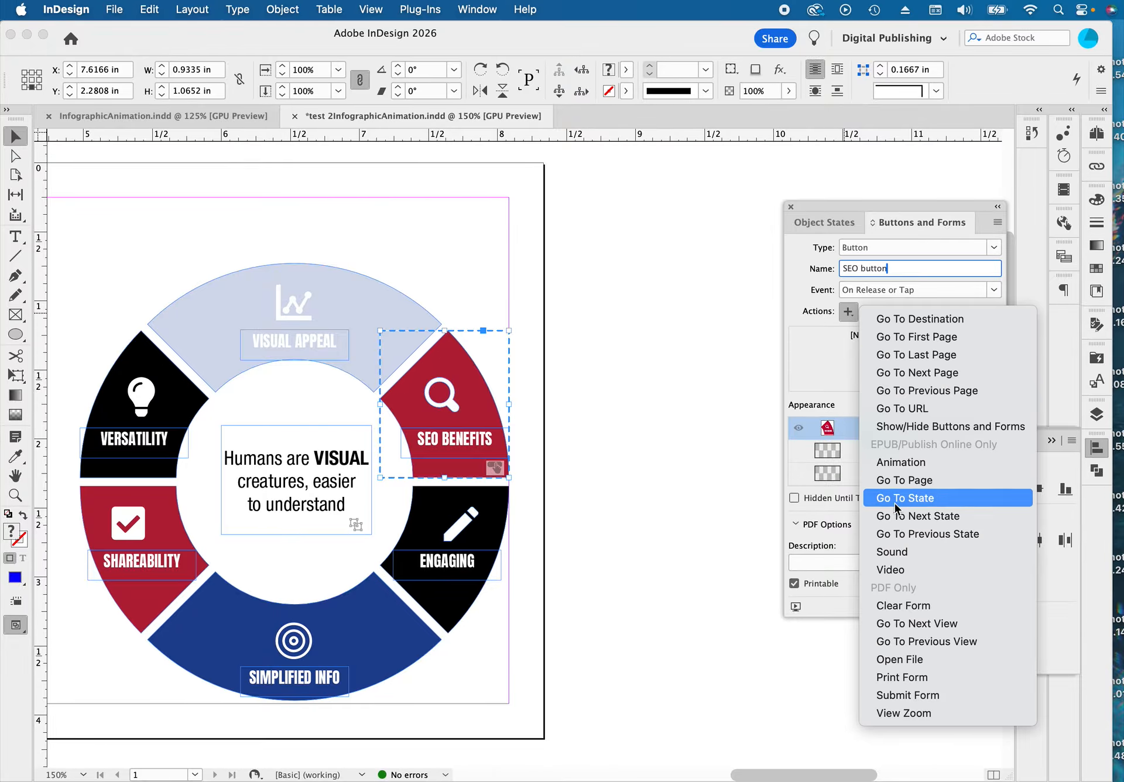
left_click(895, 502)
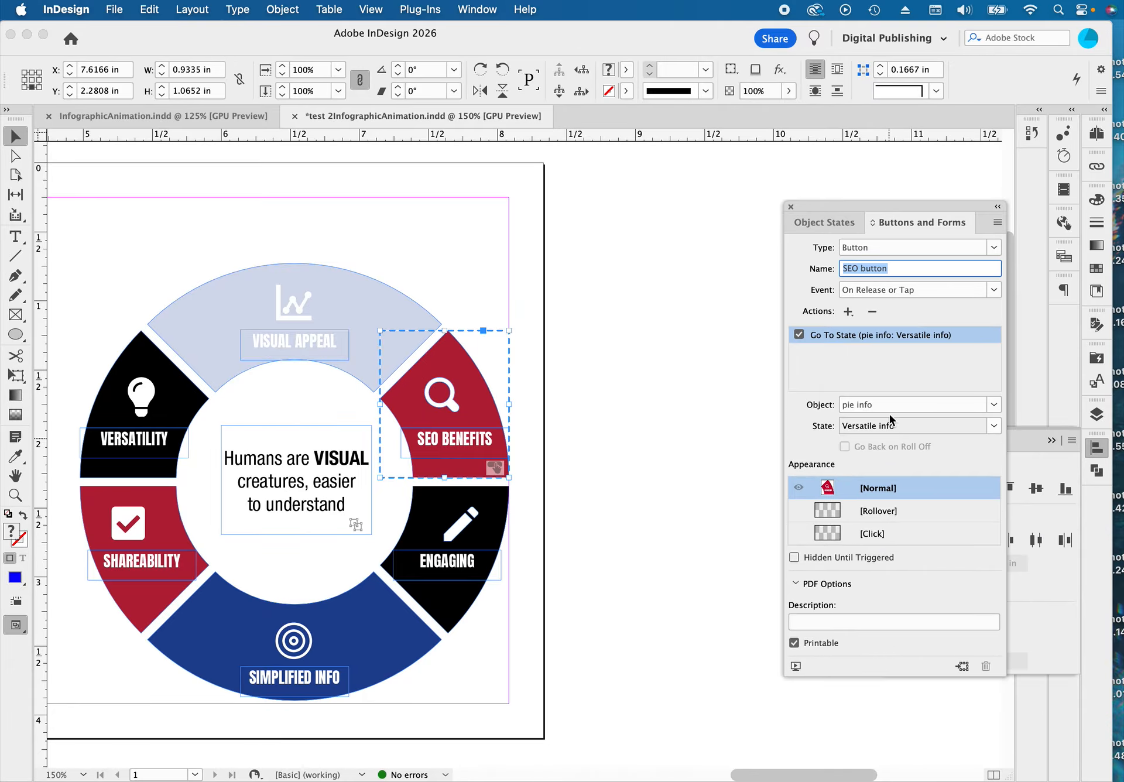
left_click(994, 425)
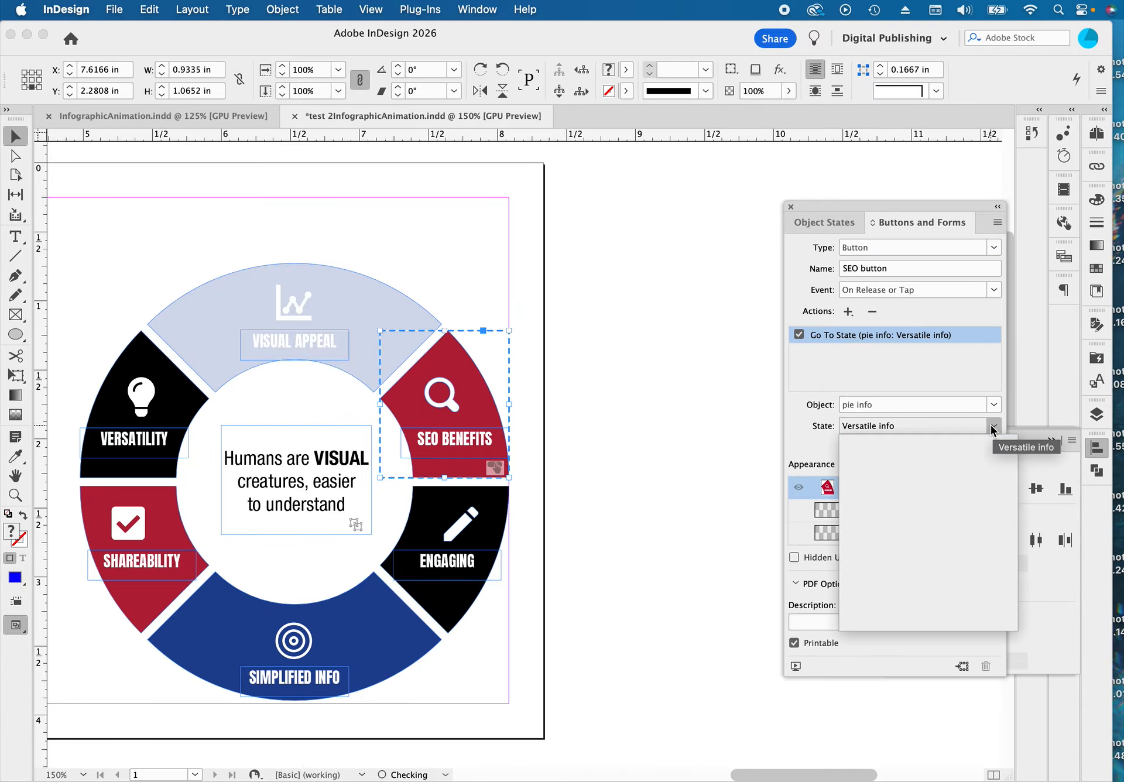
left_click(998, 428)
left_click(997, 427)
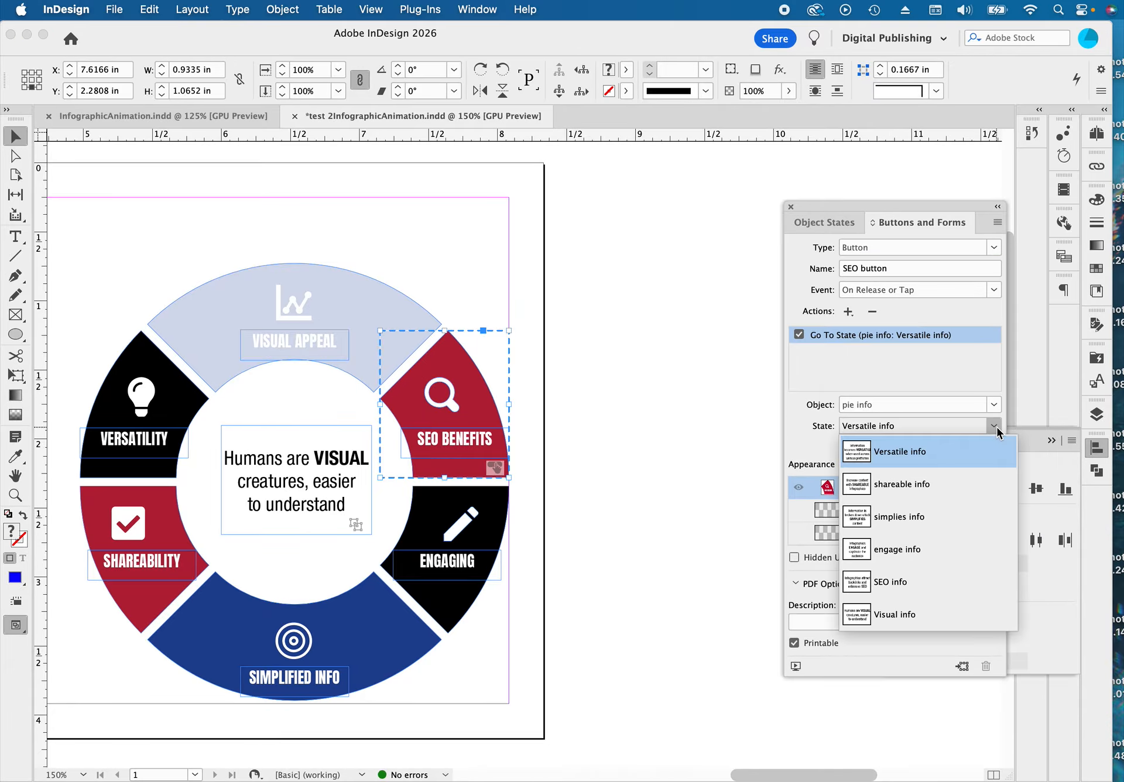
left_click(912, 582)
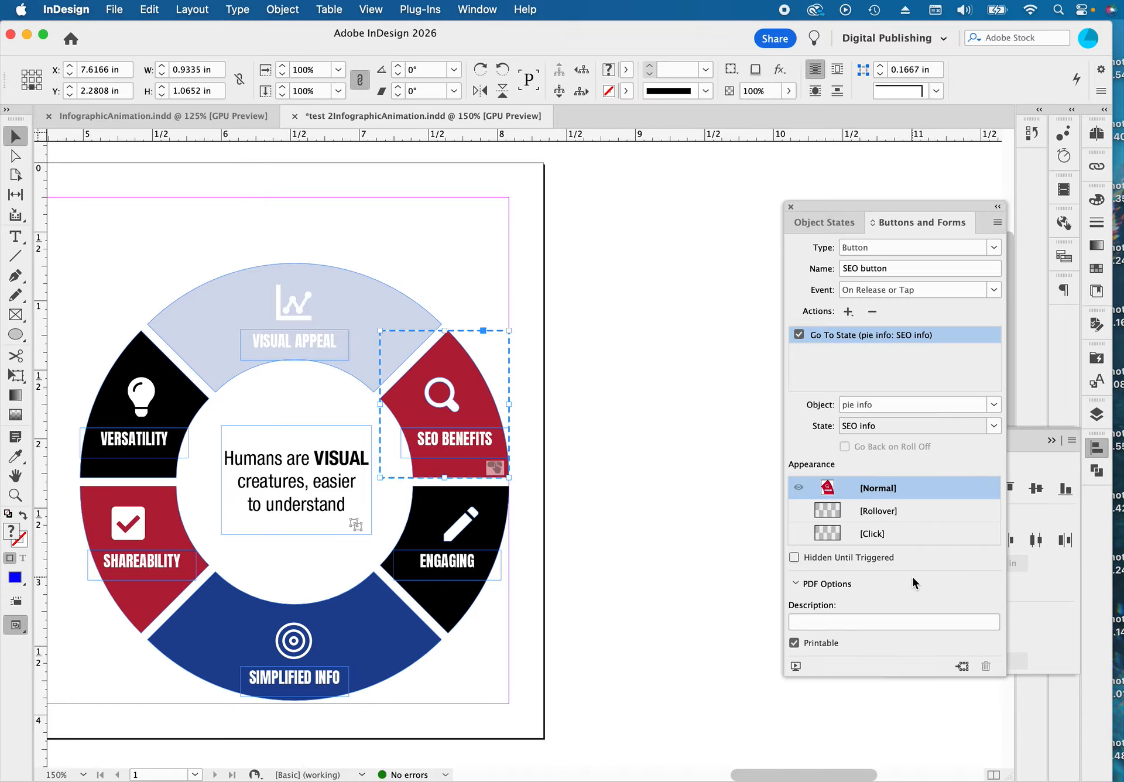
Create a rollover appearance for the SEO button and set its red segment's opacity to 20%.
left_click(835, 517)
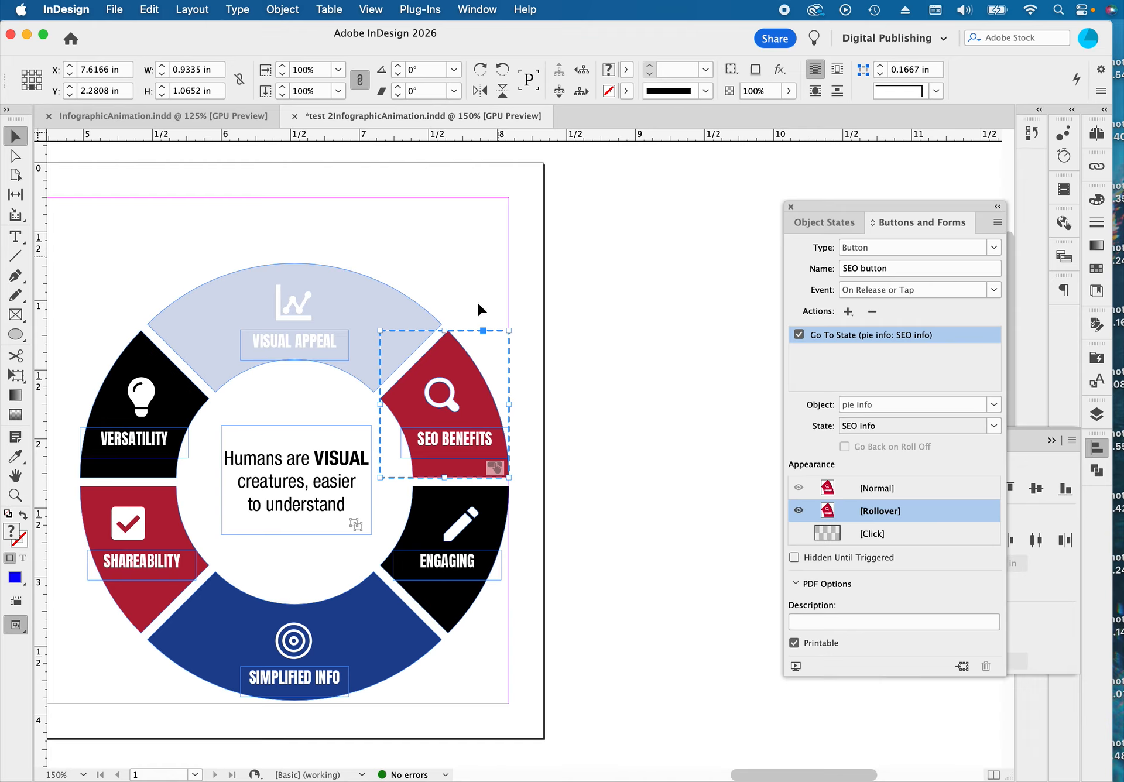
double_click(451, 356)
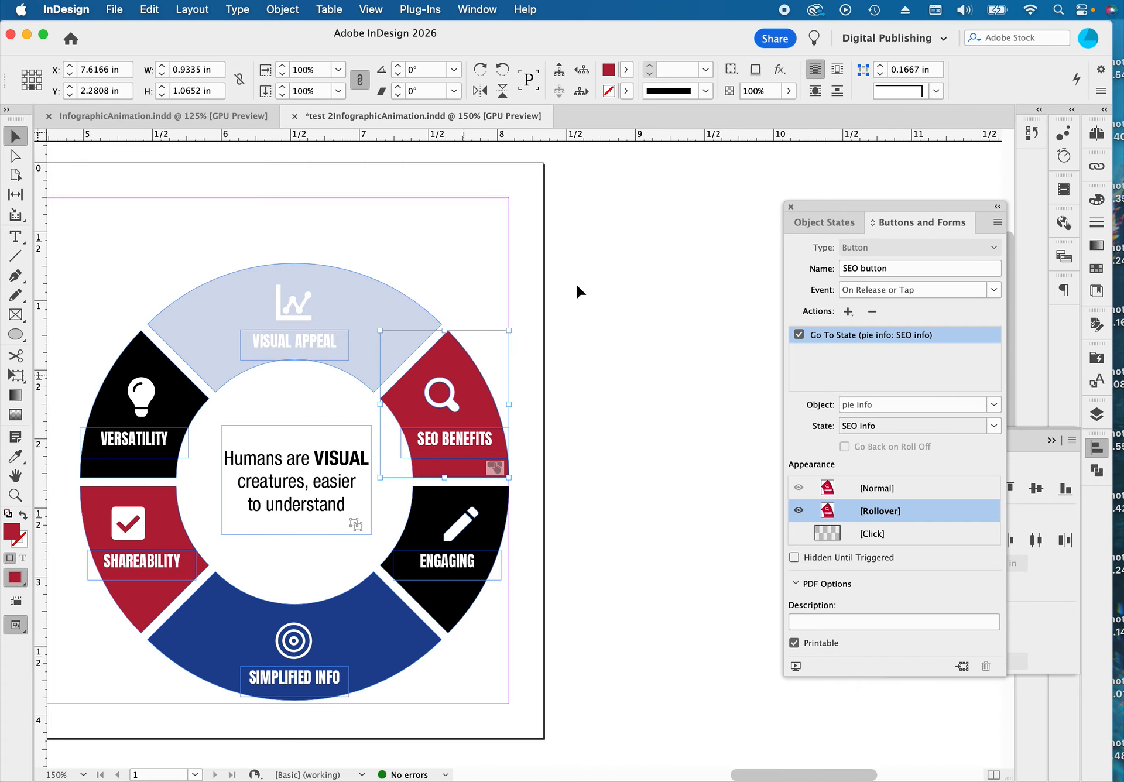
left_click_drag(753, 93, 739, 95)
type("2")
left_click(592, 390)
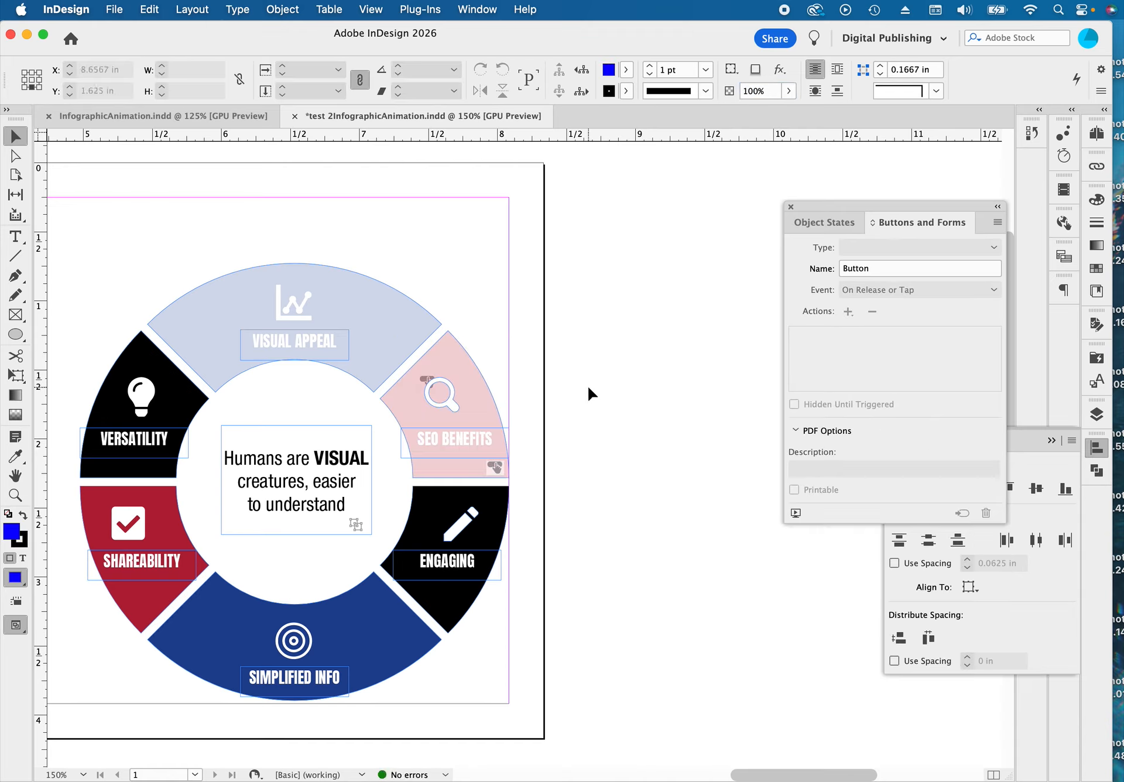
Convert the ENGAGING segment of the wheel into a button named "Engage button".
left_click(466, 525)
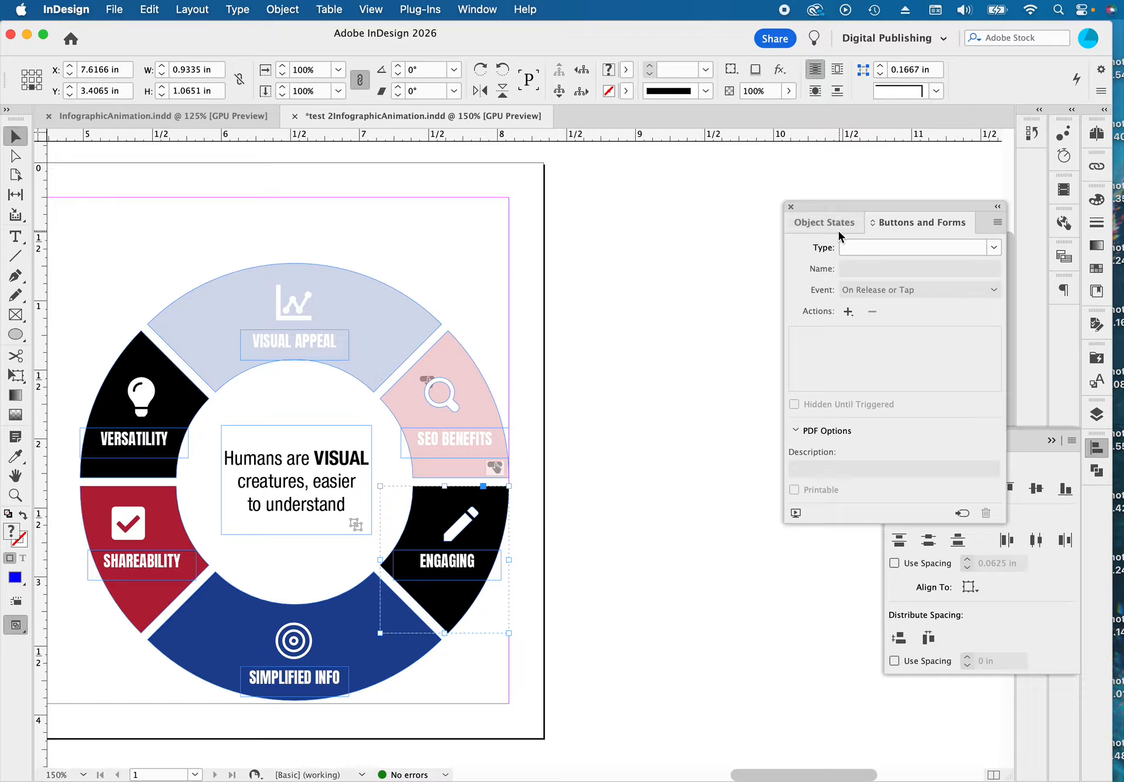
left_click(994, 249)
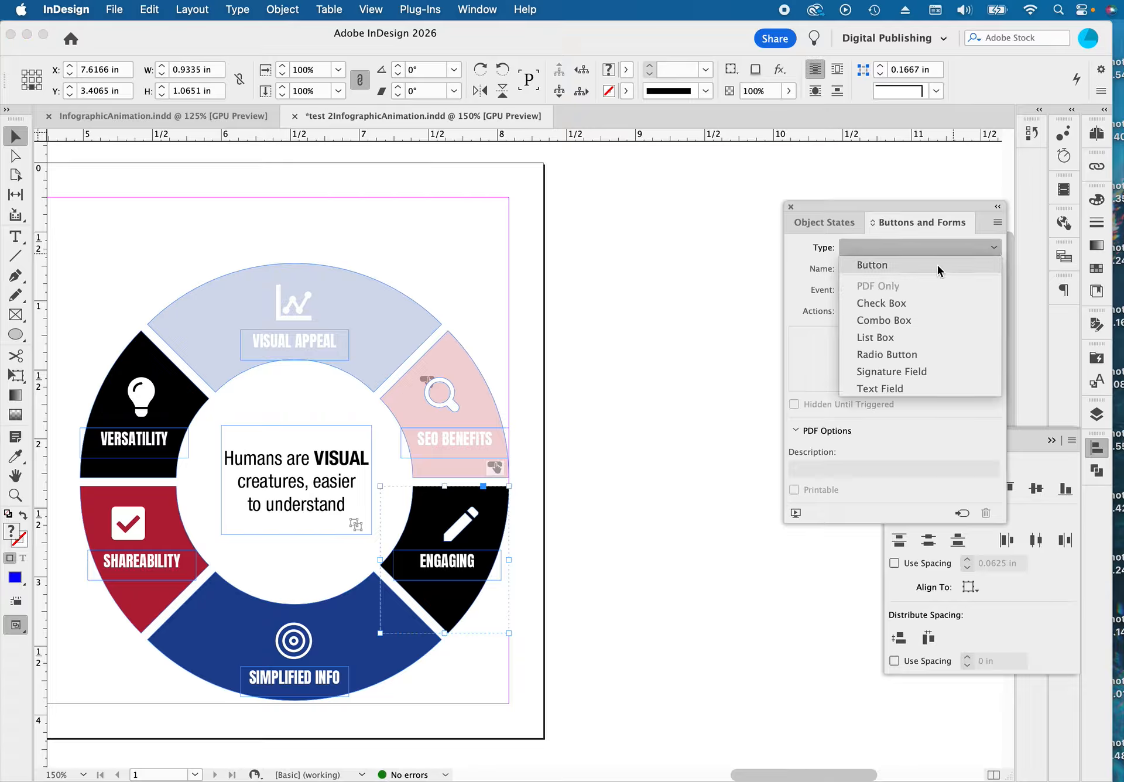
left_click(938, 267)
left_click(833, 271)
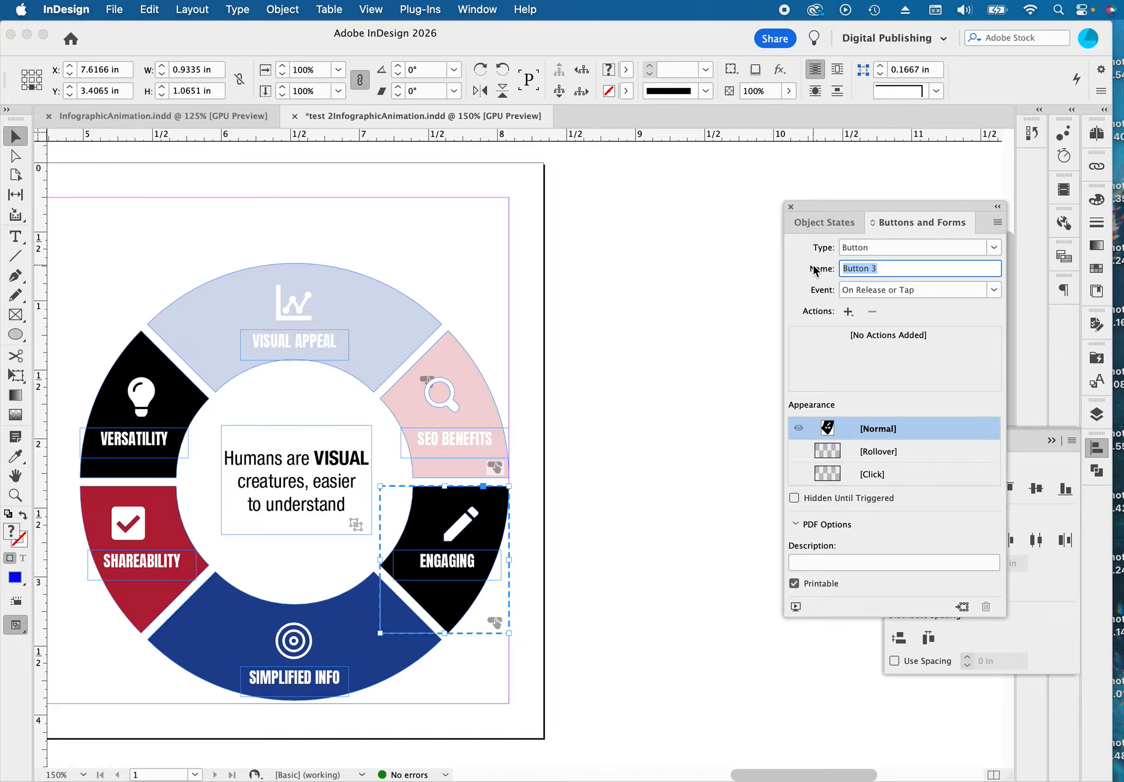
type("Engage b")
Give the Engage button an On Roll Over event with a Go To State action targeting the engage info state of pie info.
left_click(993, 290)
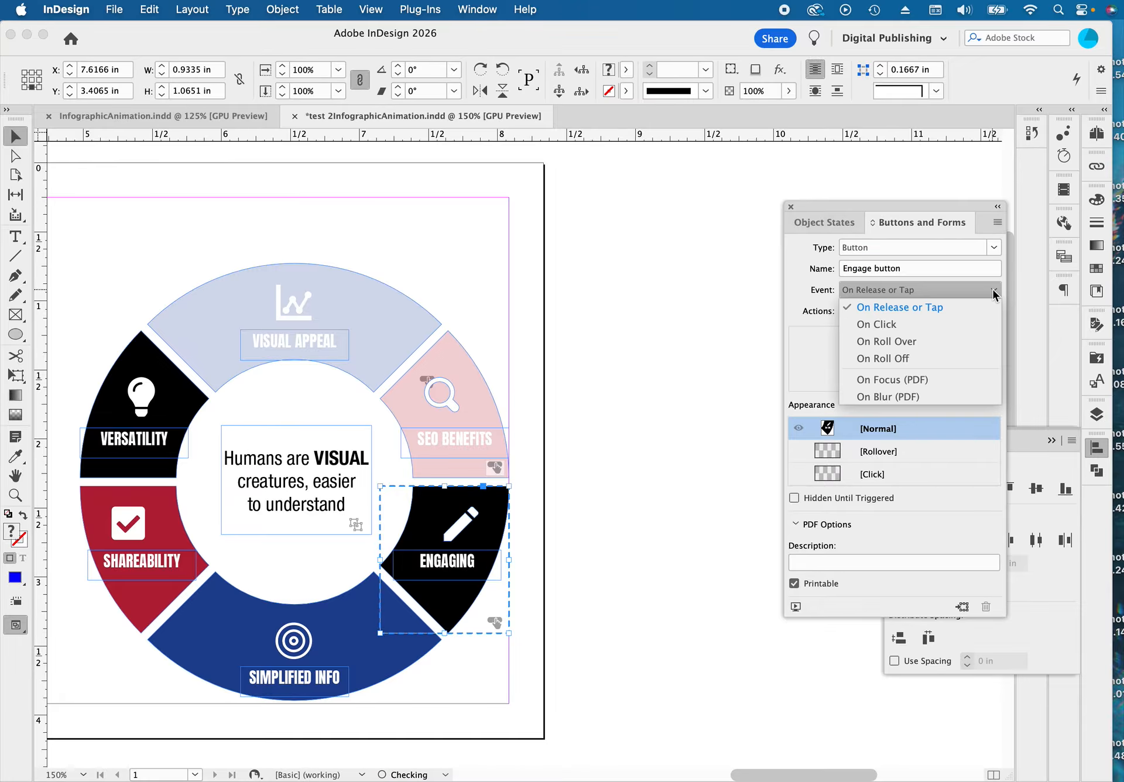
left_click(885, 344)
left_click(848, 312)
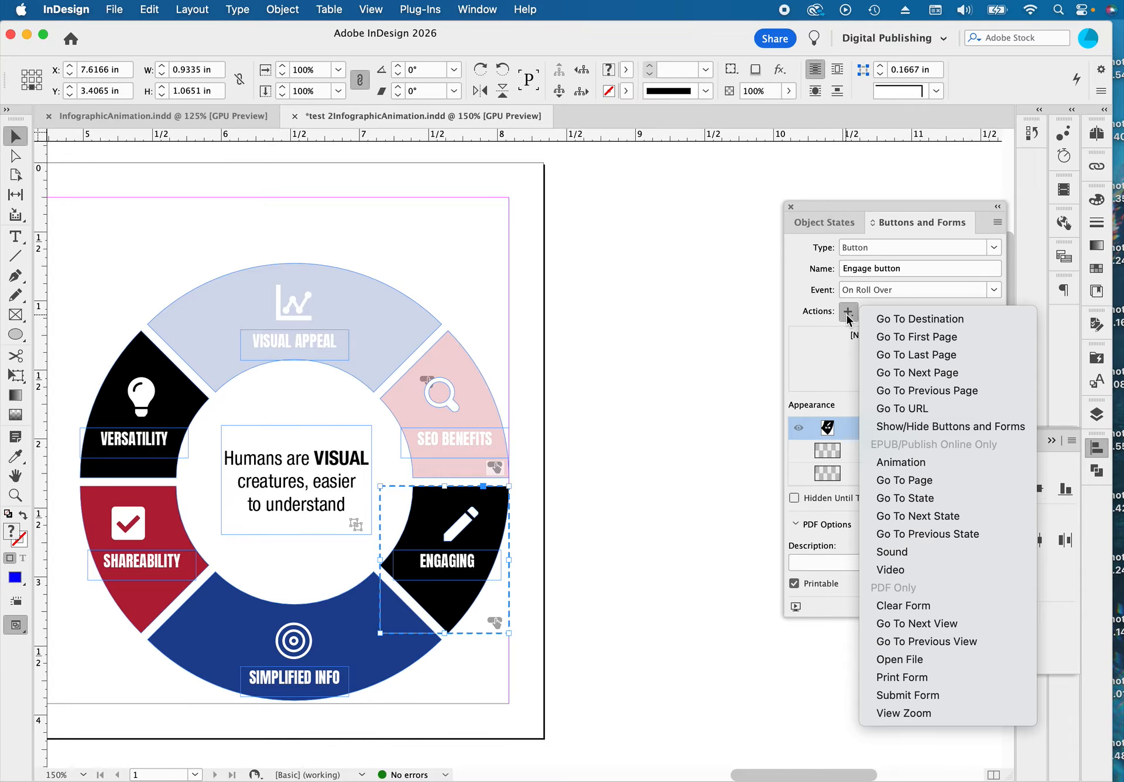
left_click(912, 498)
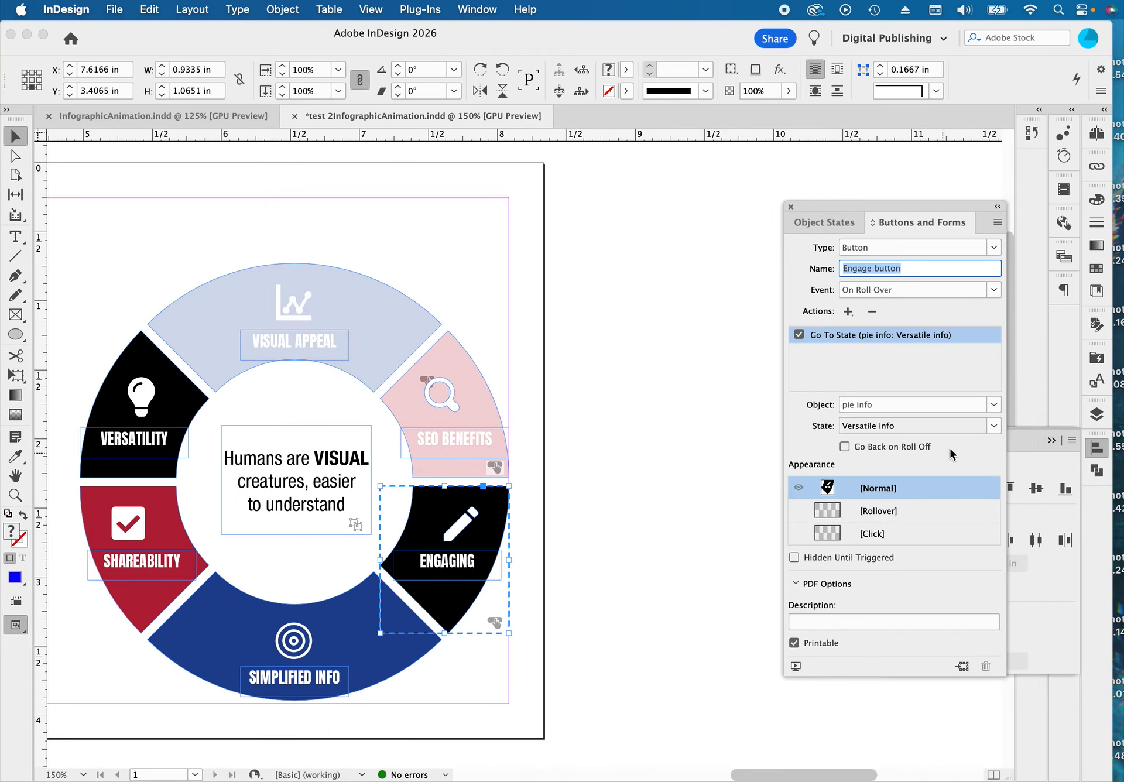
left_click(994, 427)
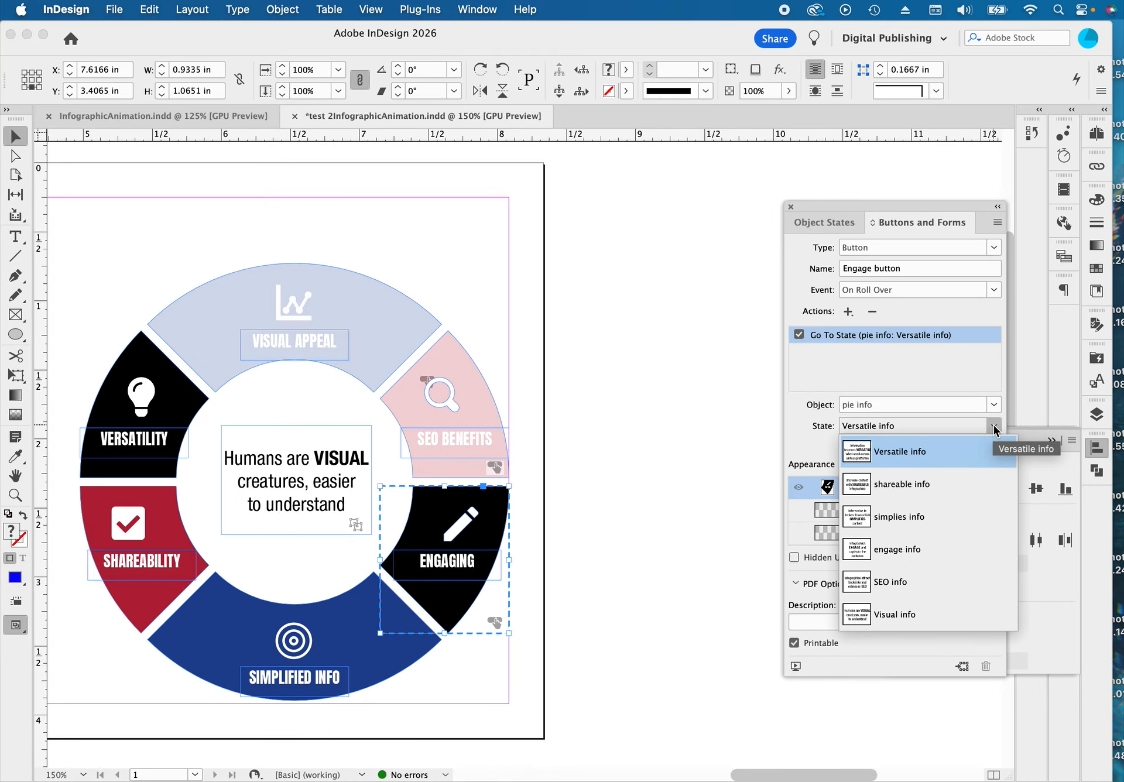
left_click(936, 551)
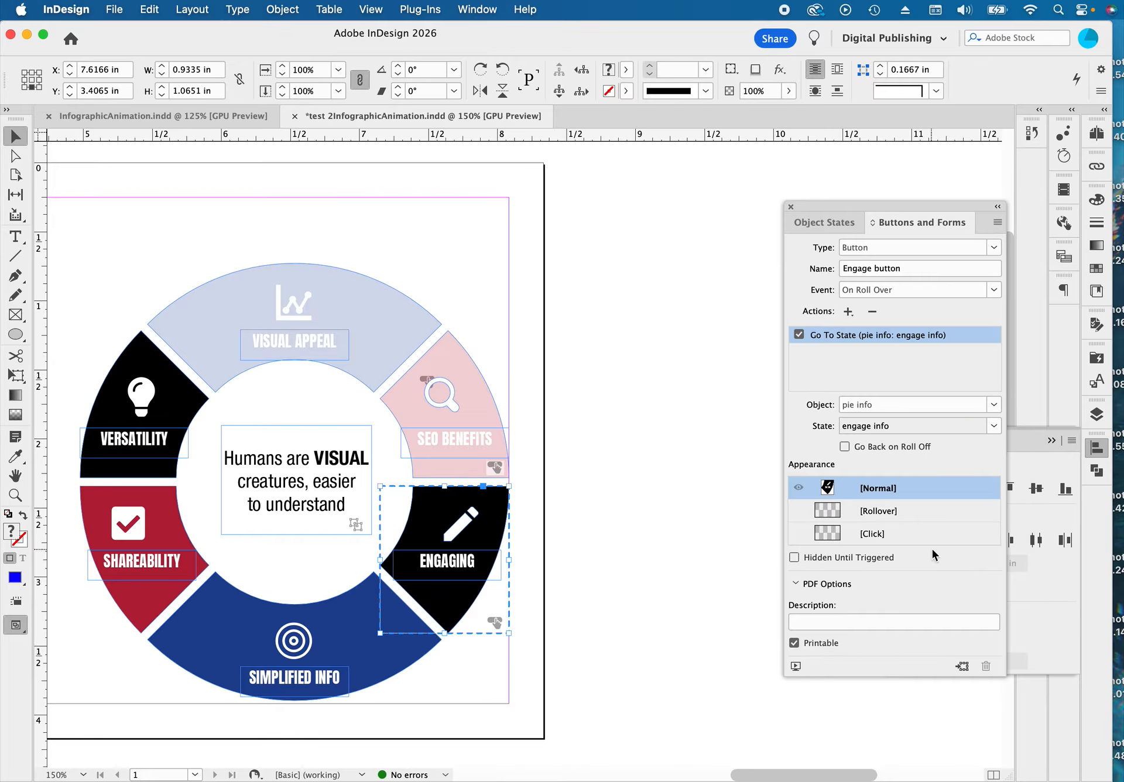
Create a rollover appearance for the Engage button and set its black segment's opacity to 20%.
left_click(879, 512)
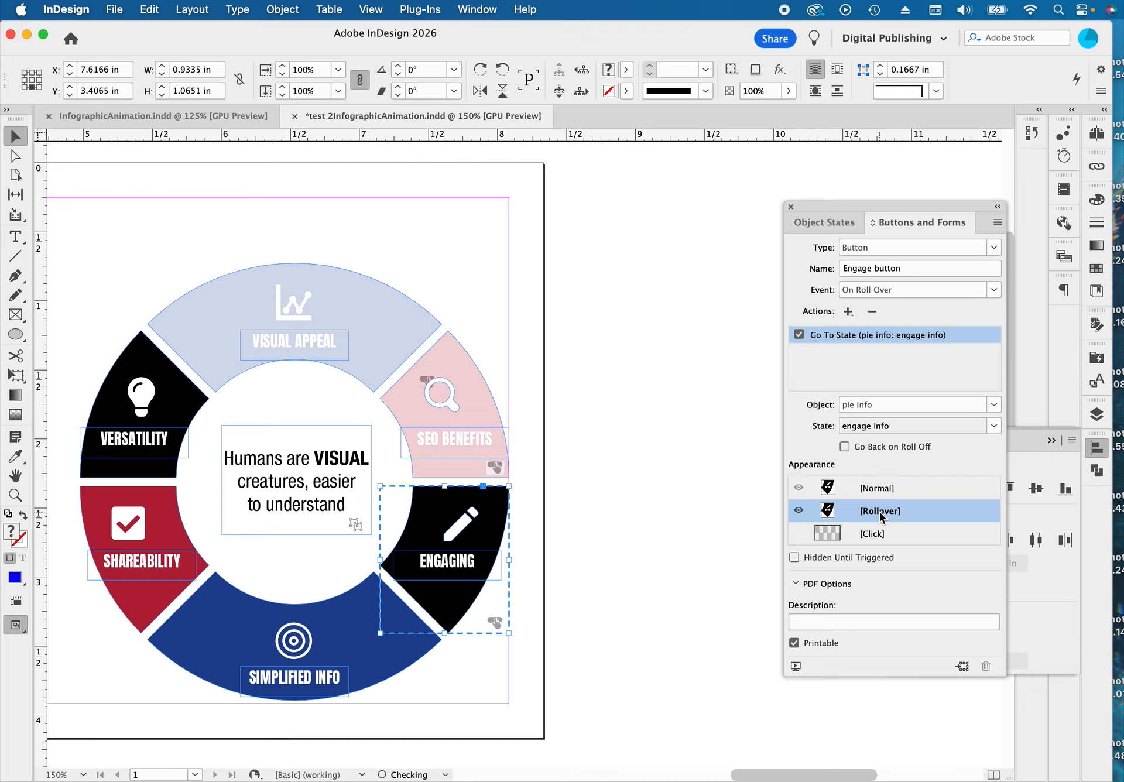
double_click(440, 515)
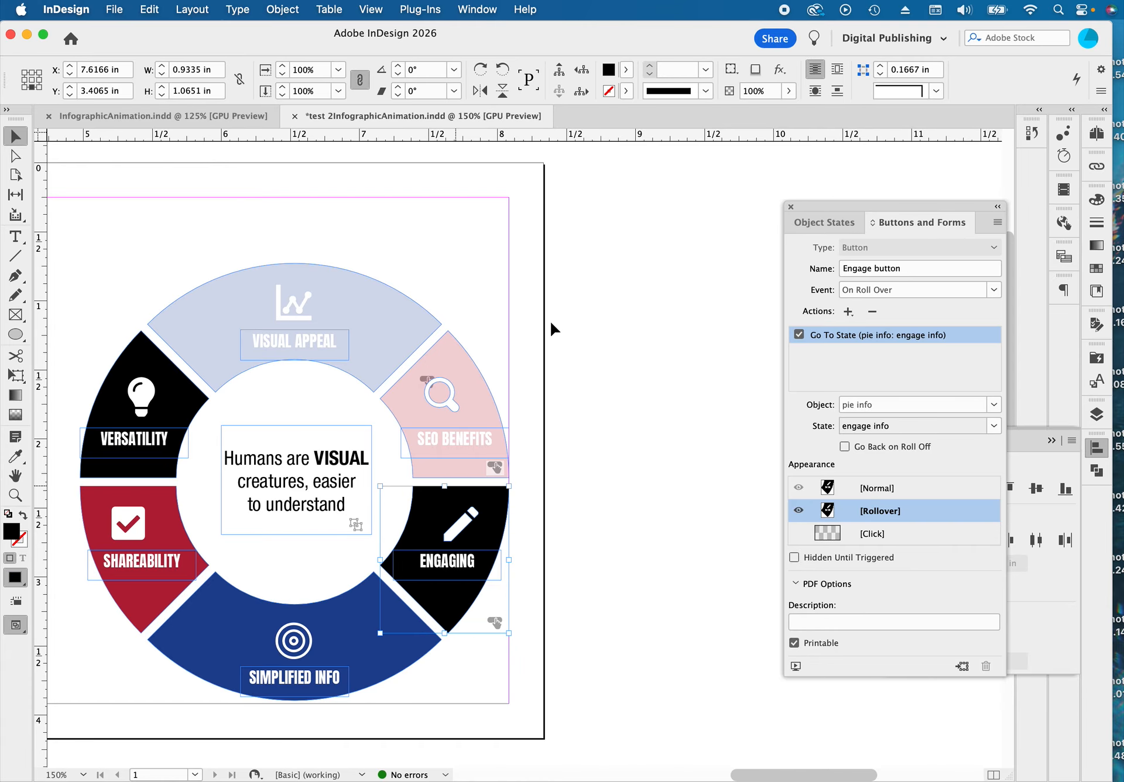
double_click(753, 91)
type("20")
key("Return")
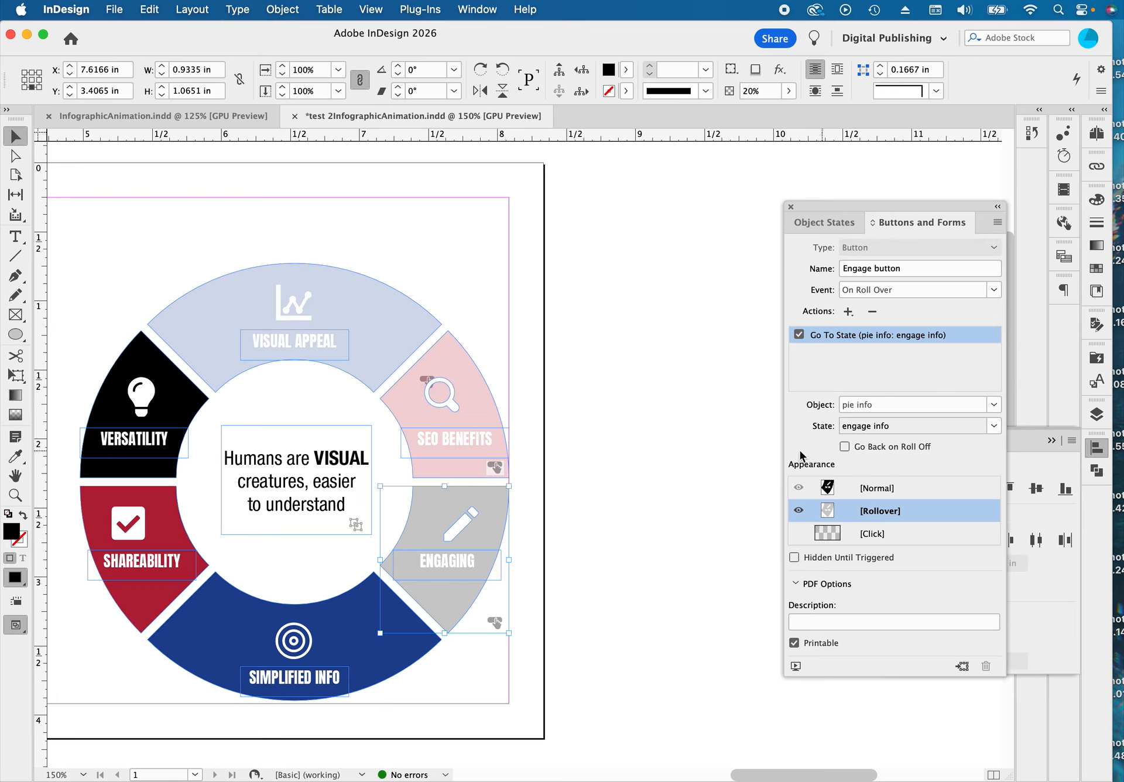
Convert the SIMPLIFIED INFO segment of the wheel into a button named "simplified info".
left_click(324, 653)
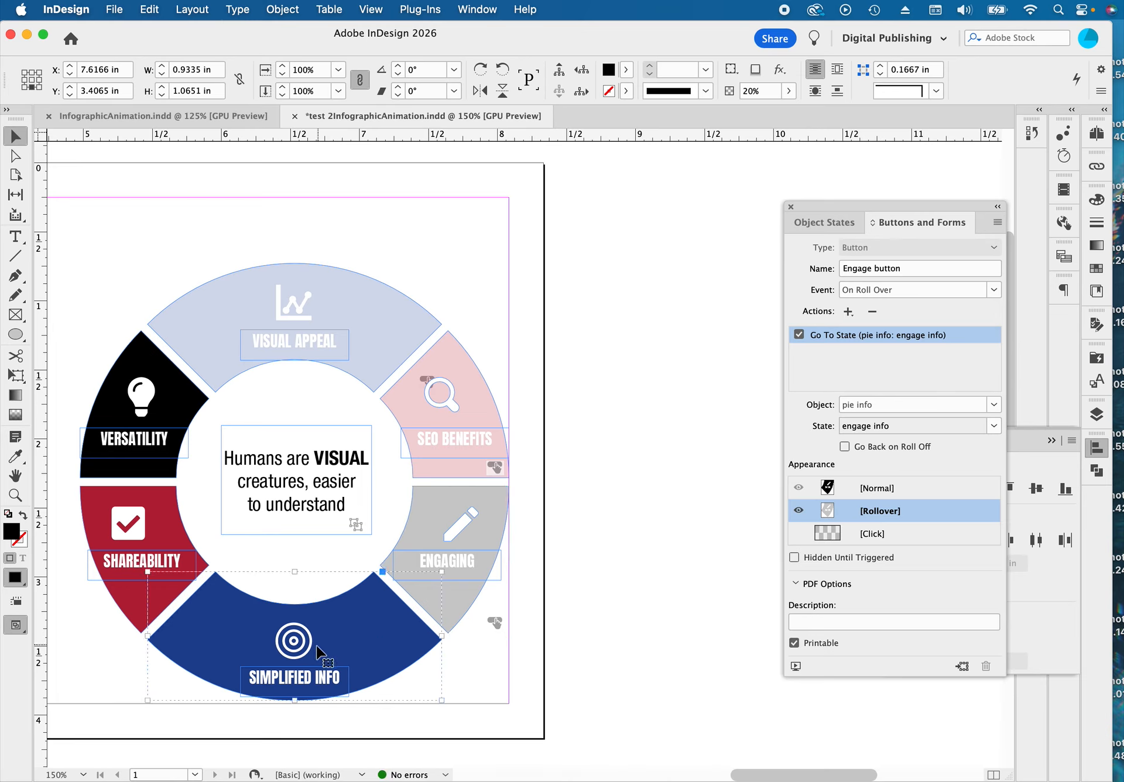
left_click(1003, 250)
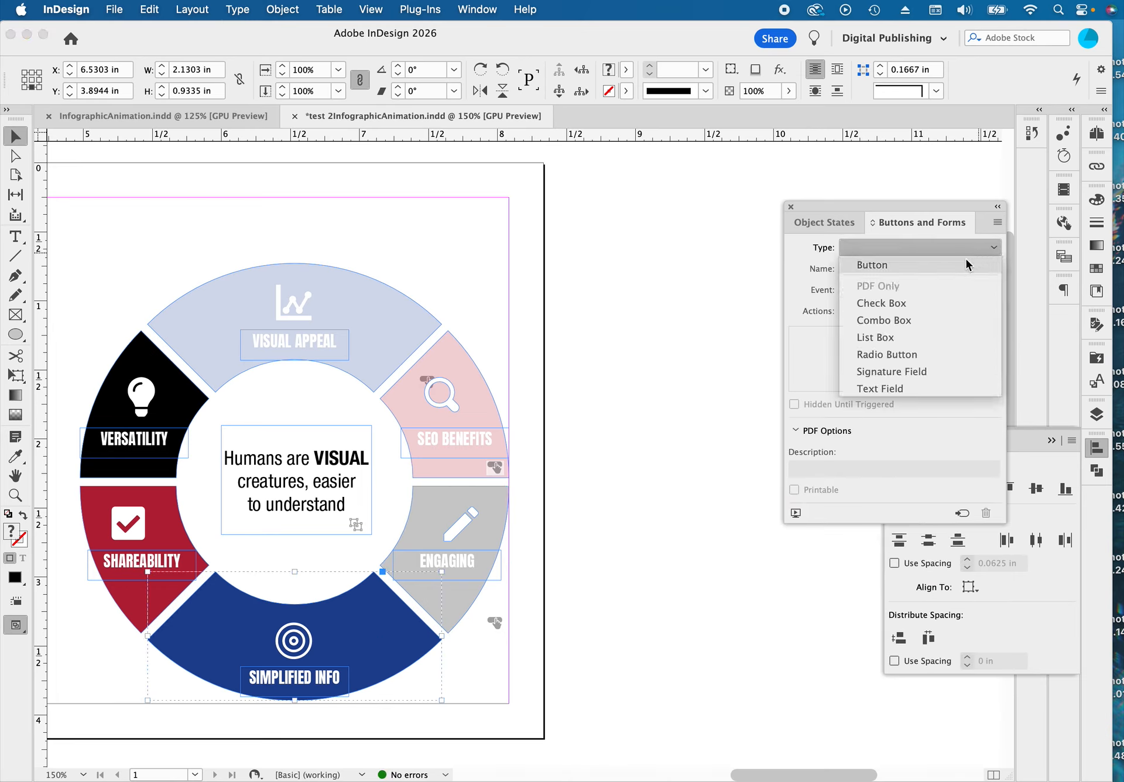
left_click(966, 263)
left_click(809, 268)
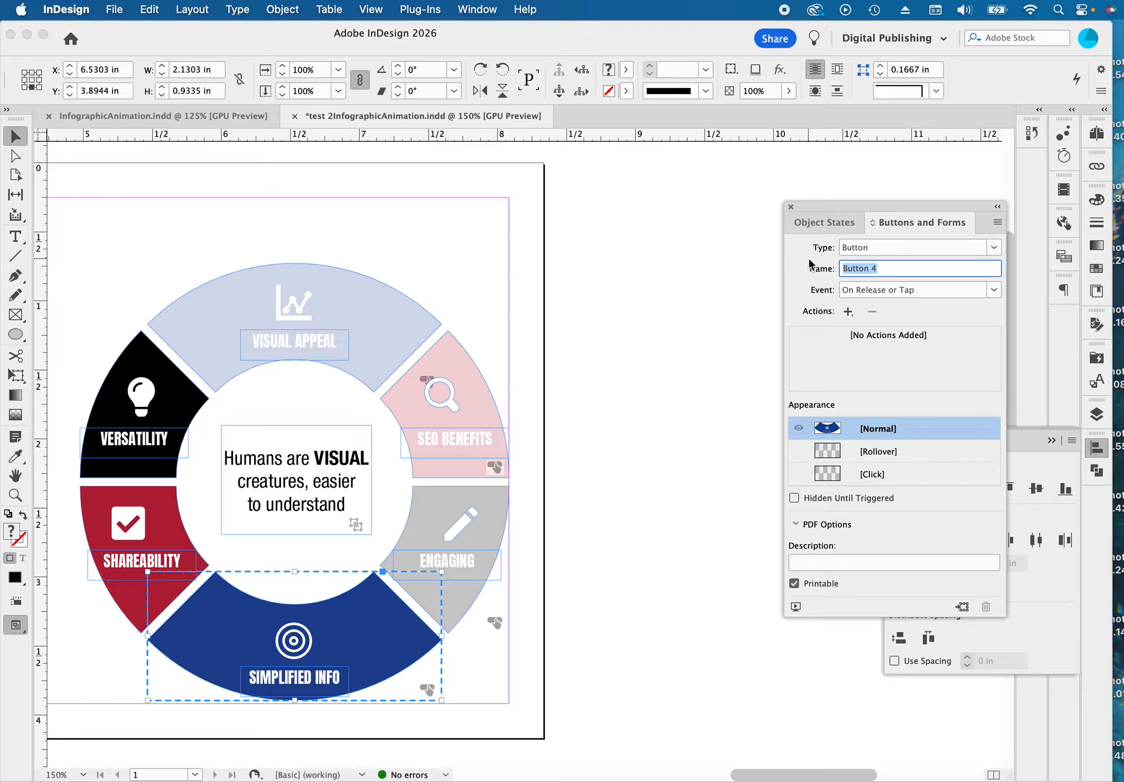
type("simplified info")
Give the simplified info button an On Roll Over event with a Go To State action targeting the simplies info state of pie info.
left_click(995, 290)
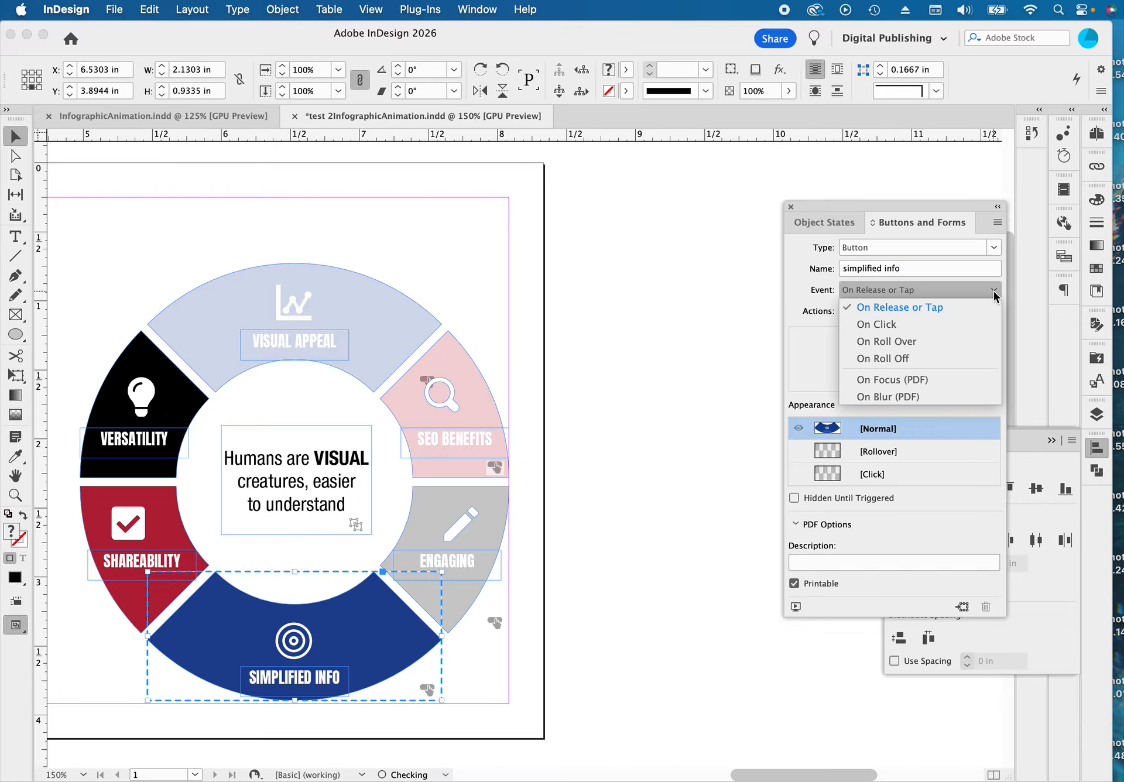
left_click(938, 345)
left_click(848, 311)
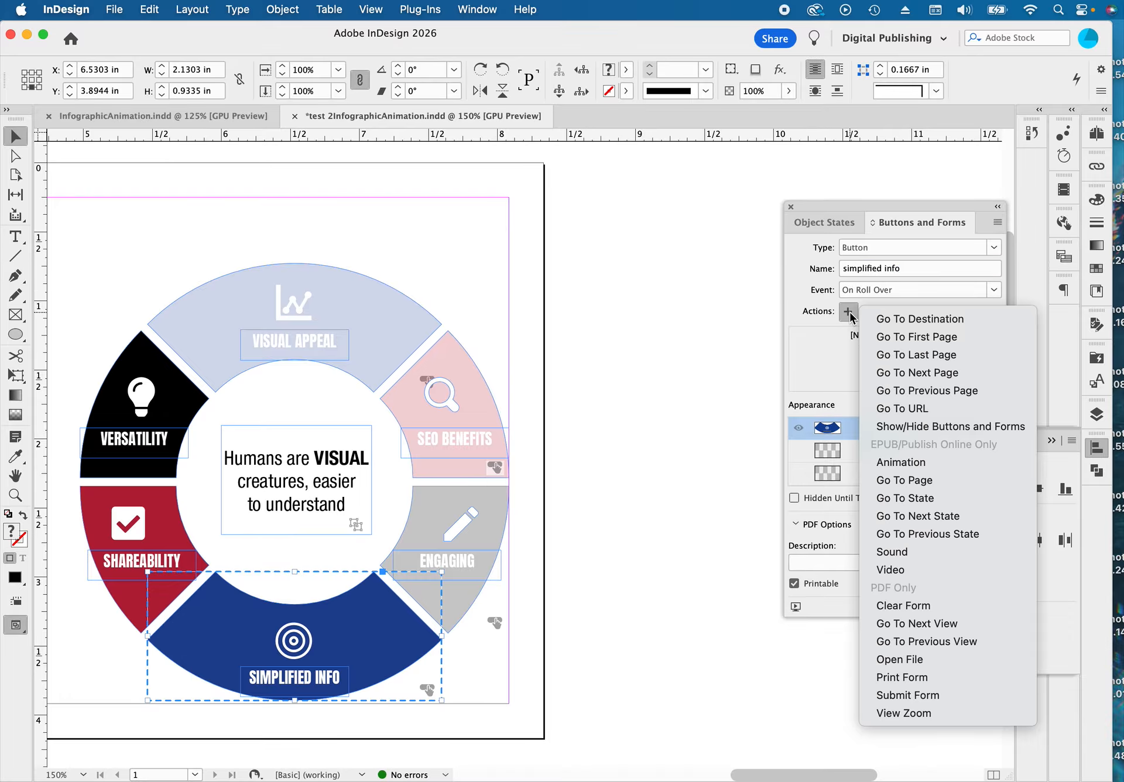
left_click(906, 498)
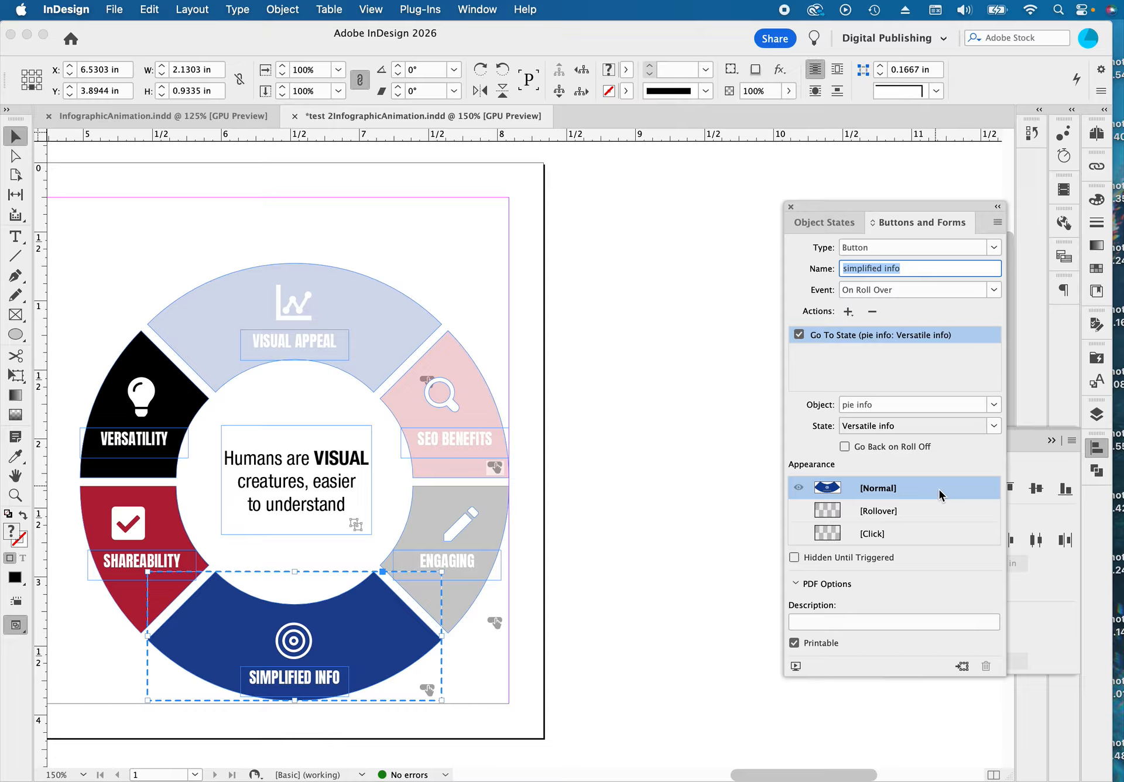
left_click(993, 428)
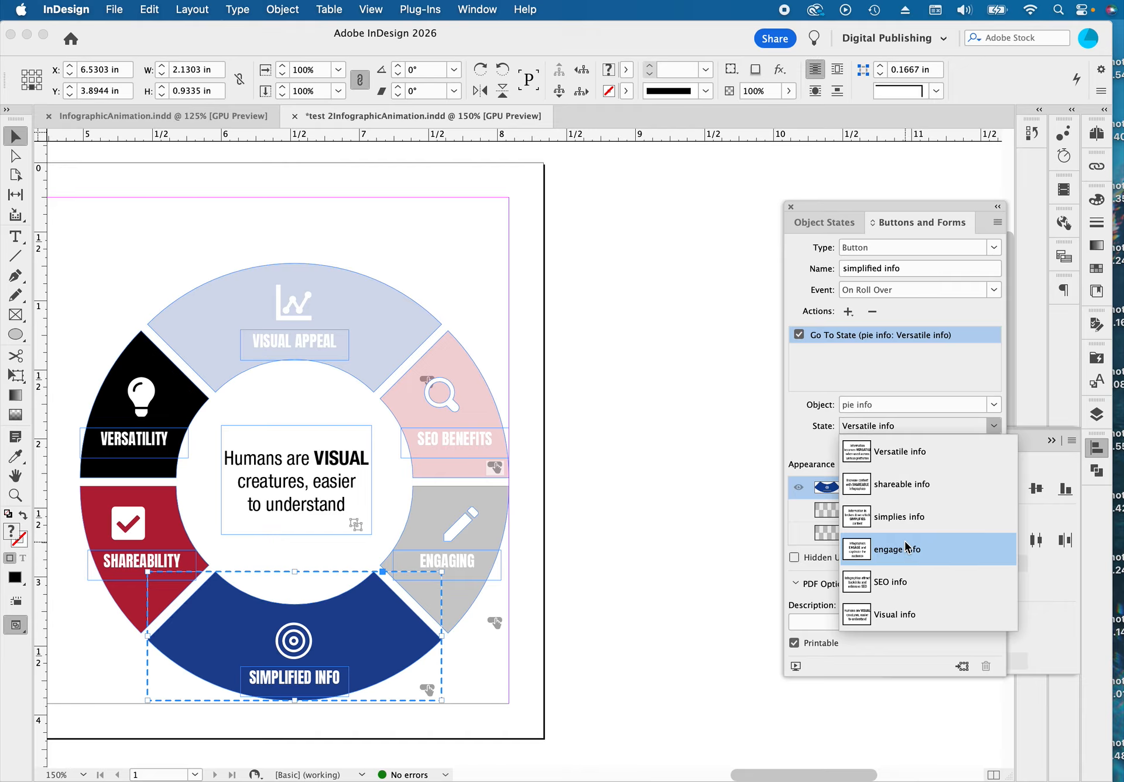
left_click(893, 520)
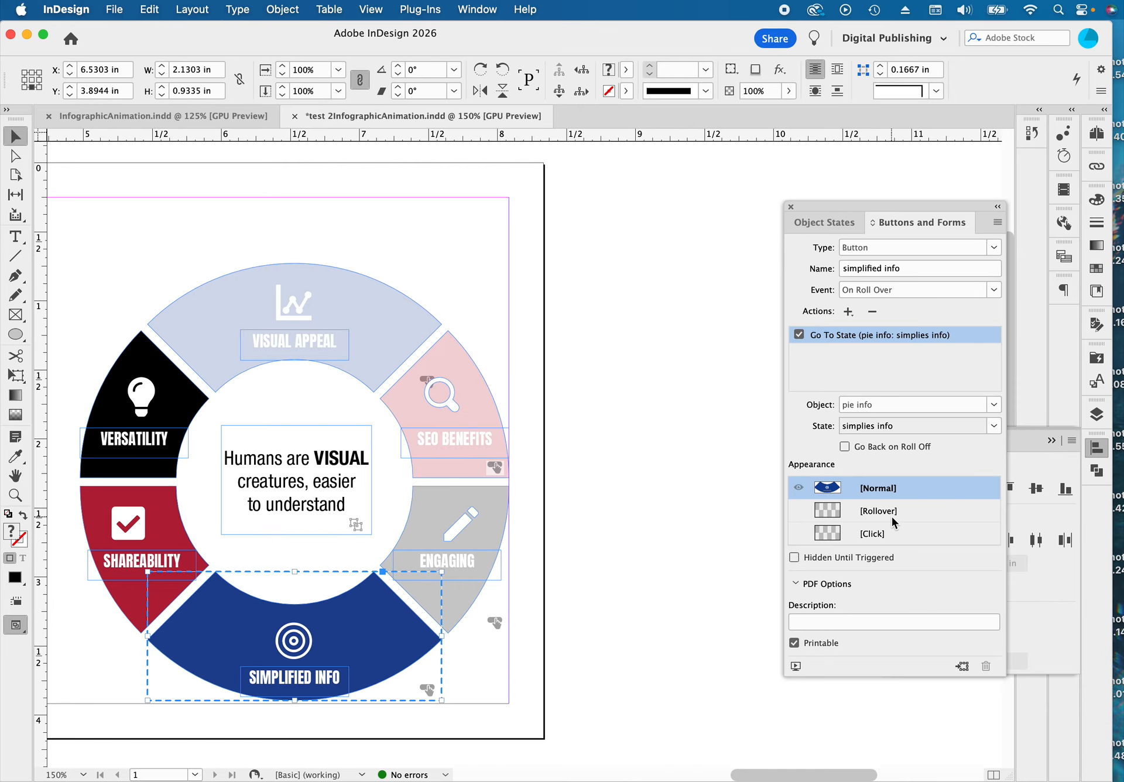
Create a rollover appearance for the simplified info button and set its blue segment's opacity to 20%.
left_click(909, 514)
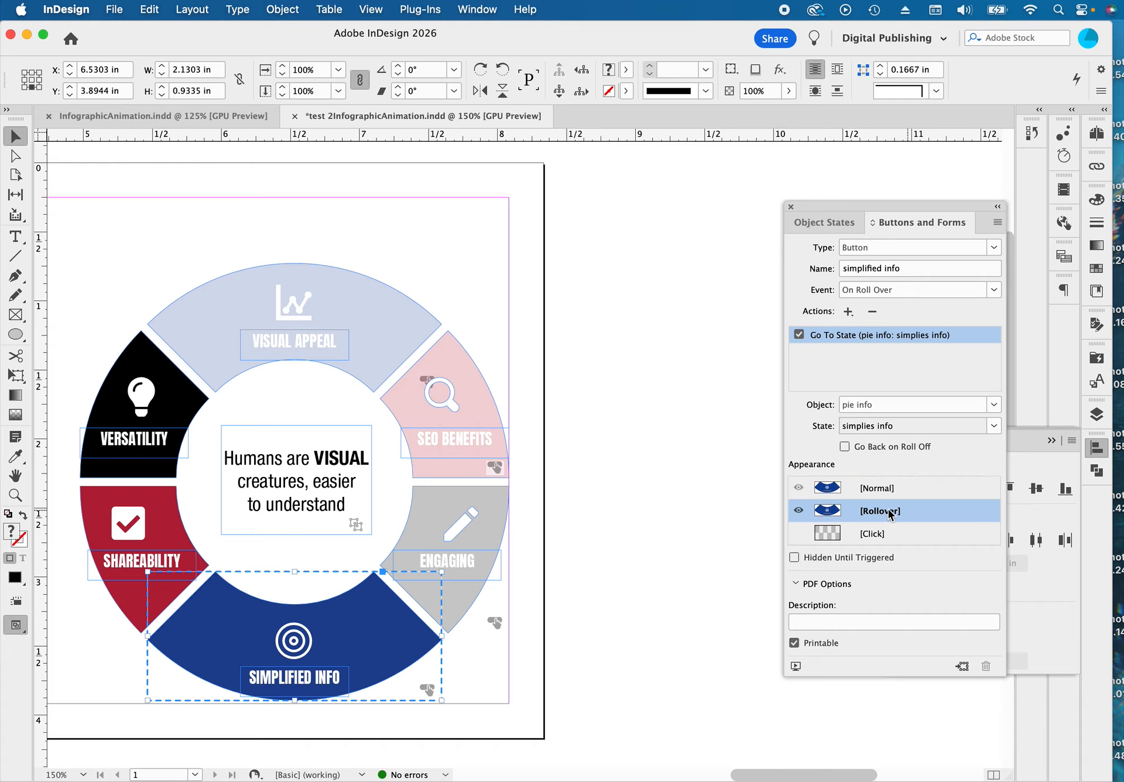
double_click(222, 606)
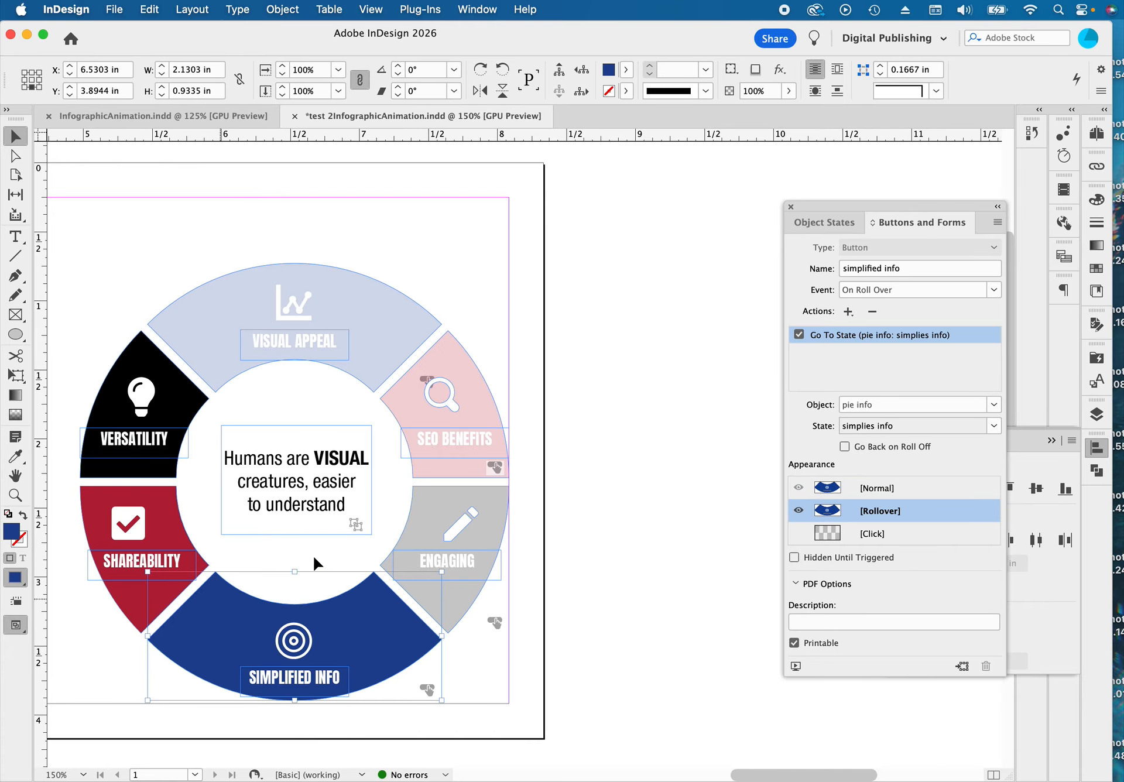
double_click(752, 91)
type("2")
key("Return")
Convert the SHAREABILITY segment of the wheel into a button named "share button".
left_click(93, 516)
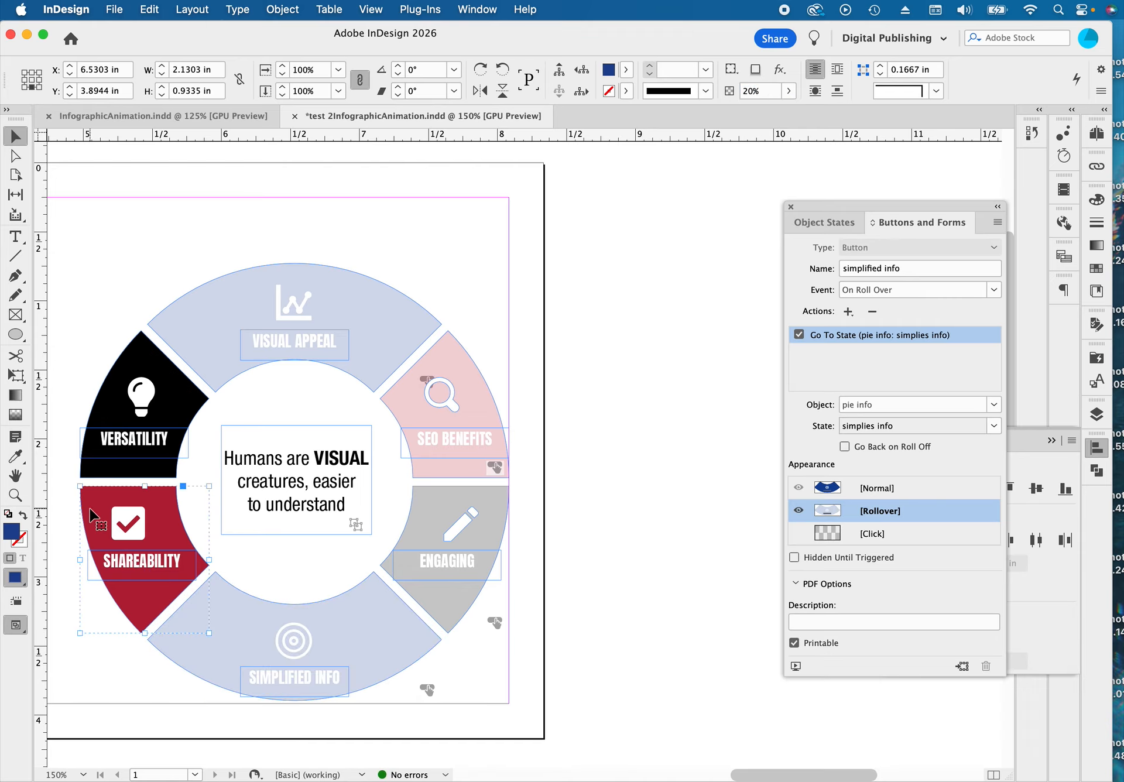
left_click(994, 247)
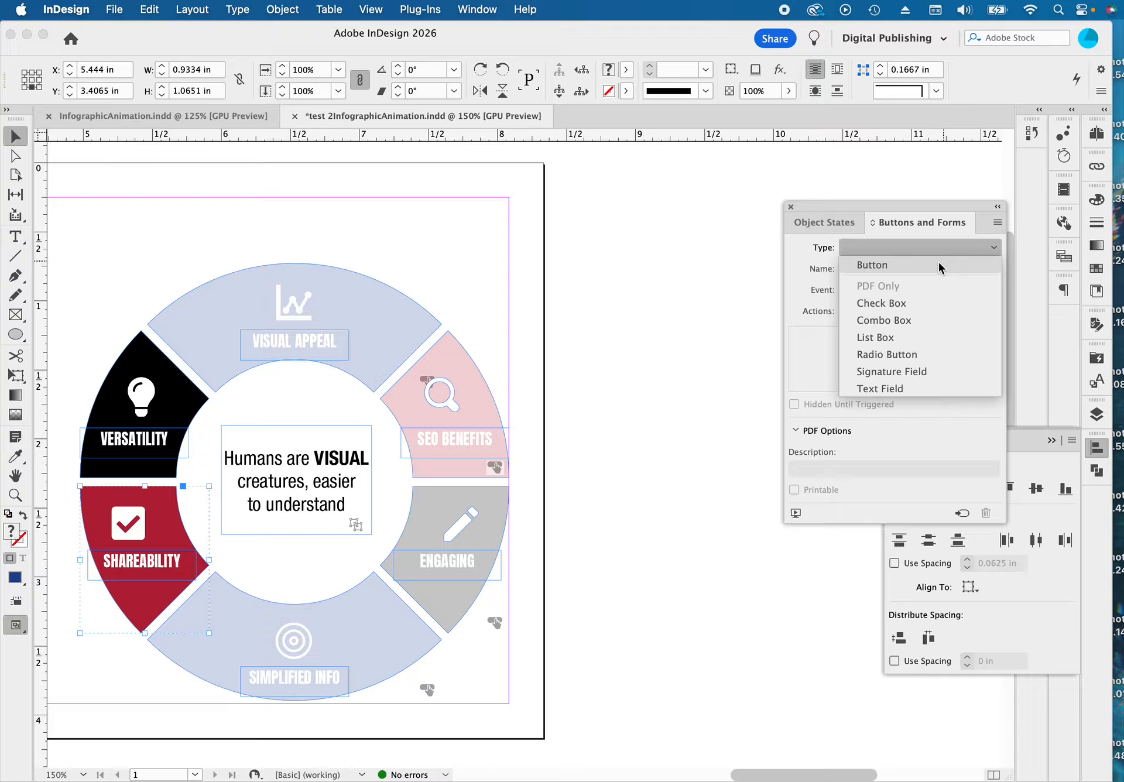
left_click(940, 266)
left_click_drag(888, 270, 798, 260)
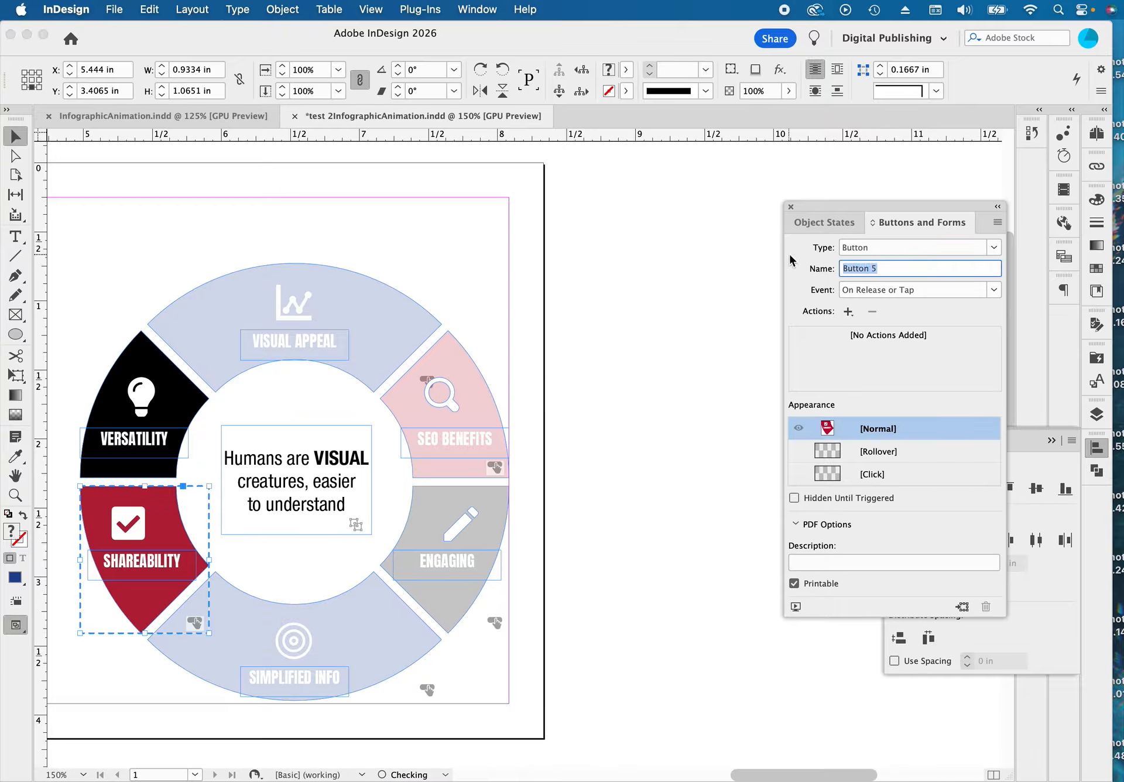
type("share b")
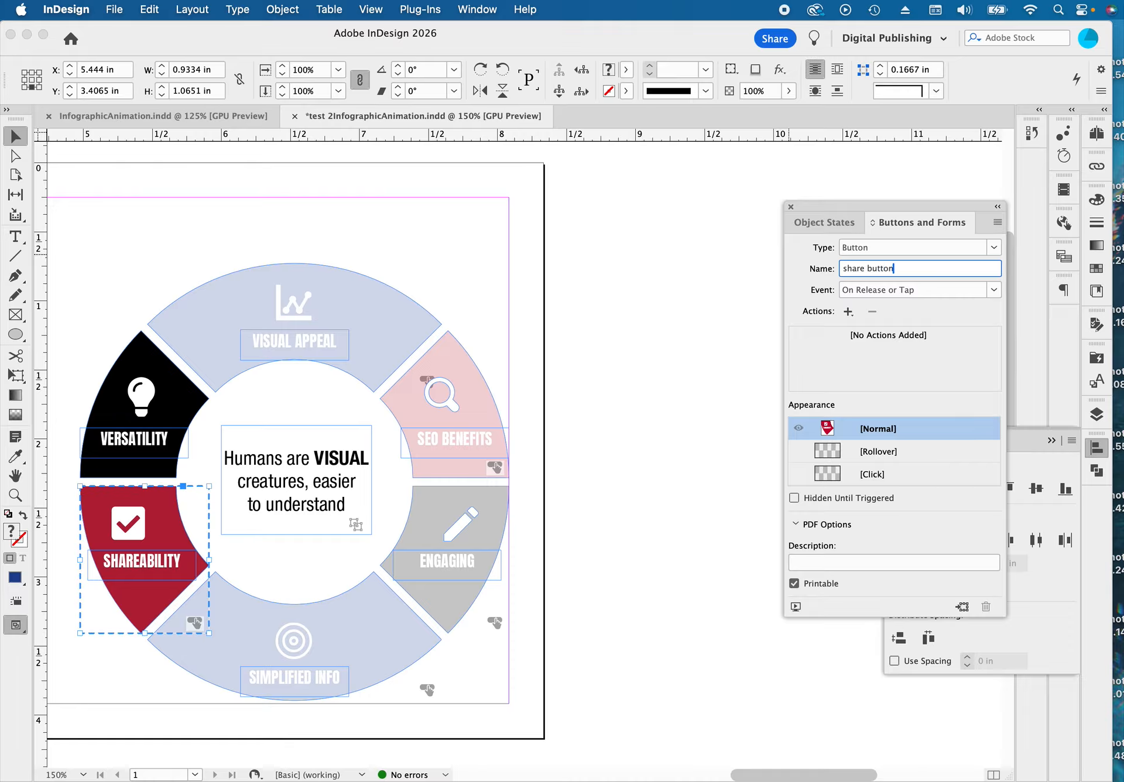
Give the share button an On Roll Over event with a Go To State action targeting the shareable info state of pie info.
left_click(852, 287)
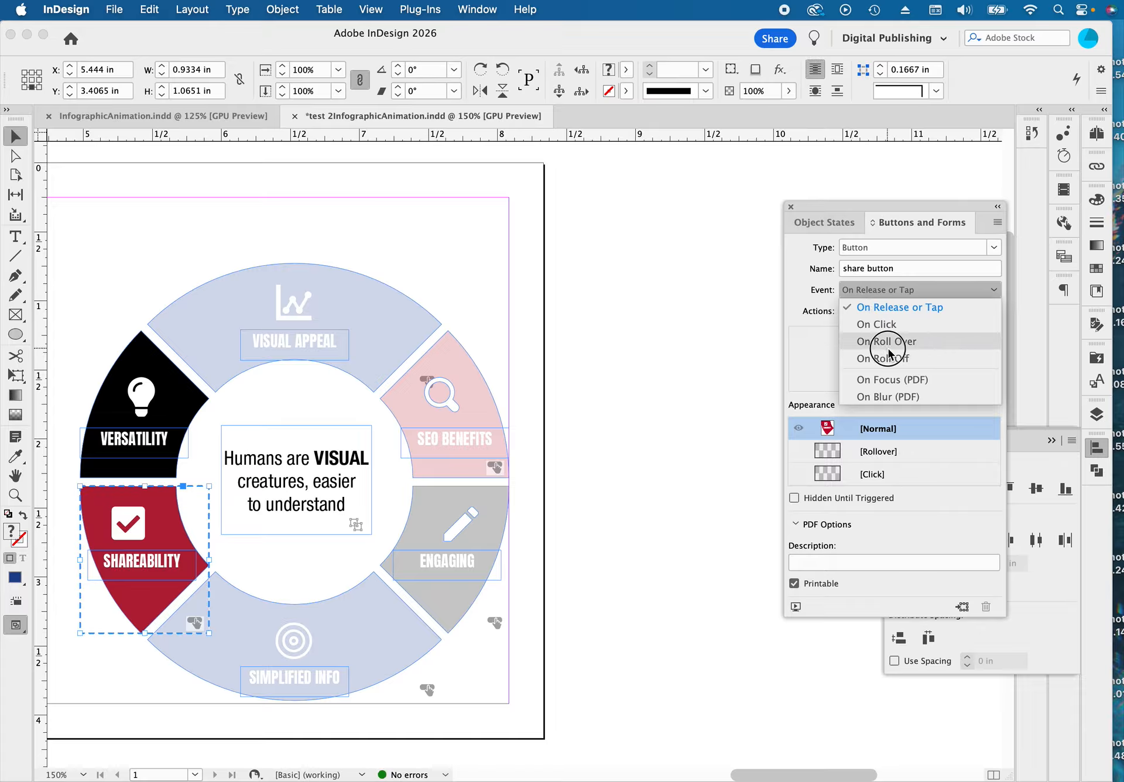
left_click(884, 340)
left_click(848, 312)
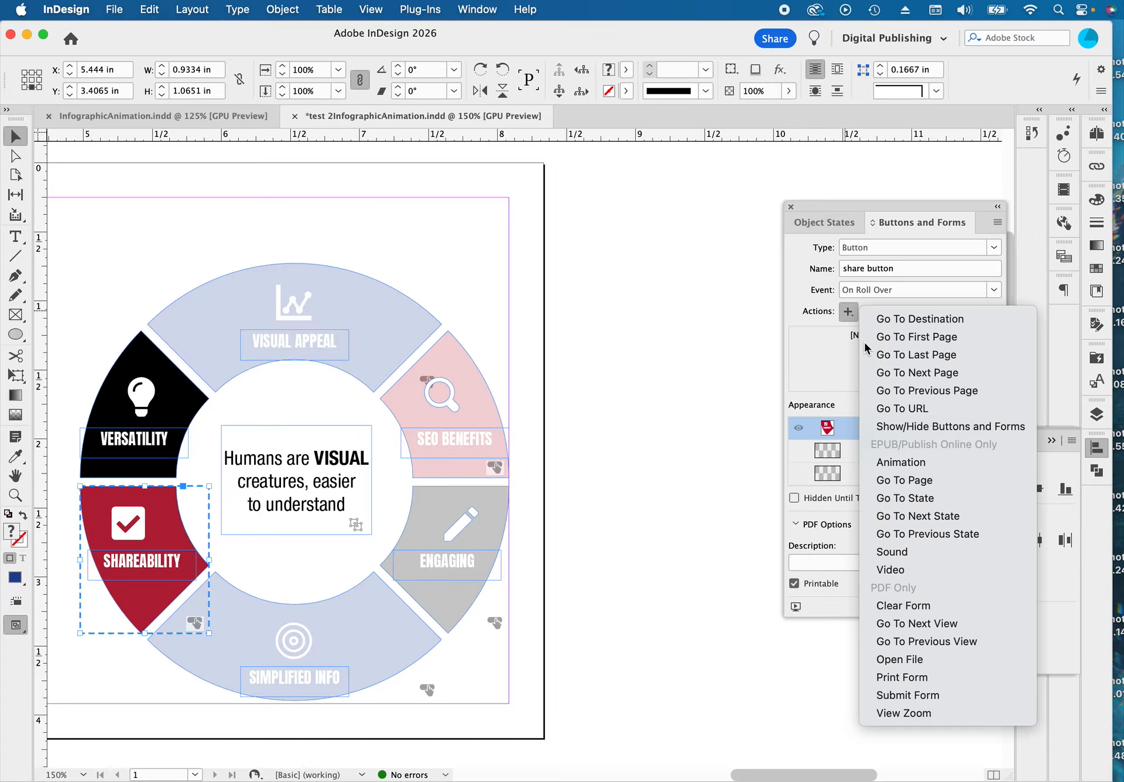
left_click(898, 501)
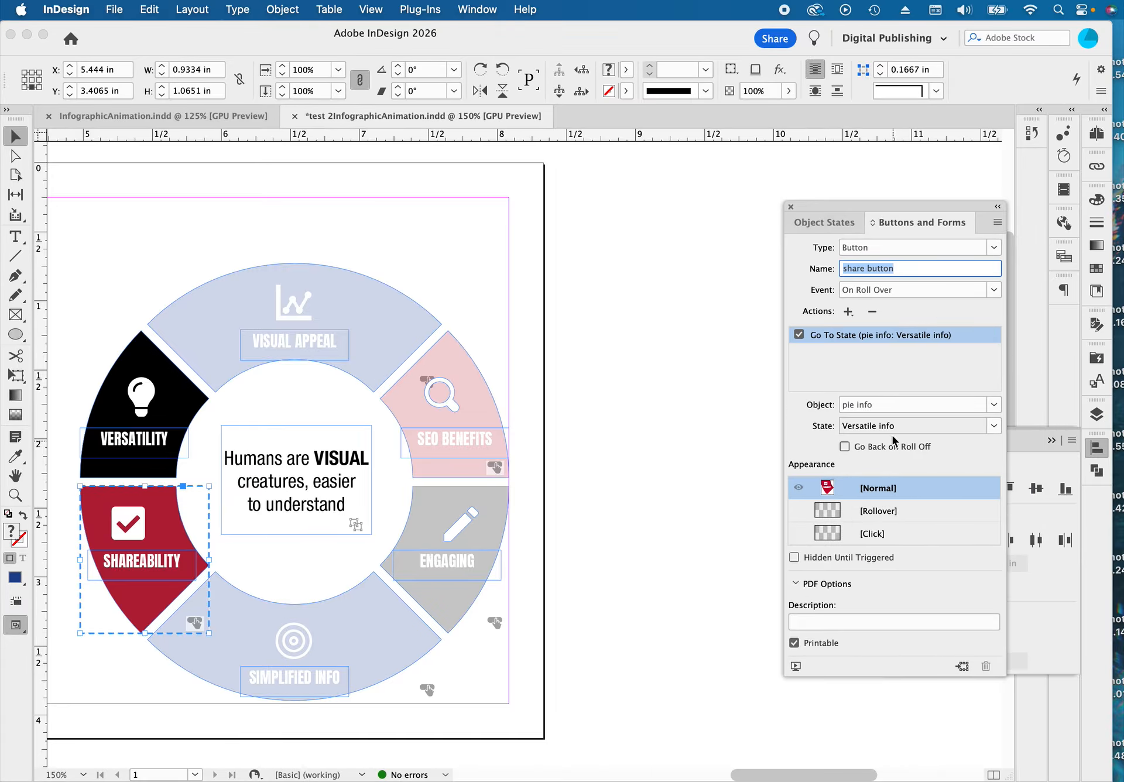
left_click(994, 430)
left_click(954, 478)
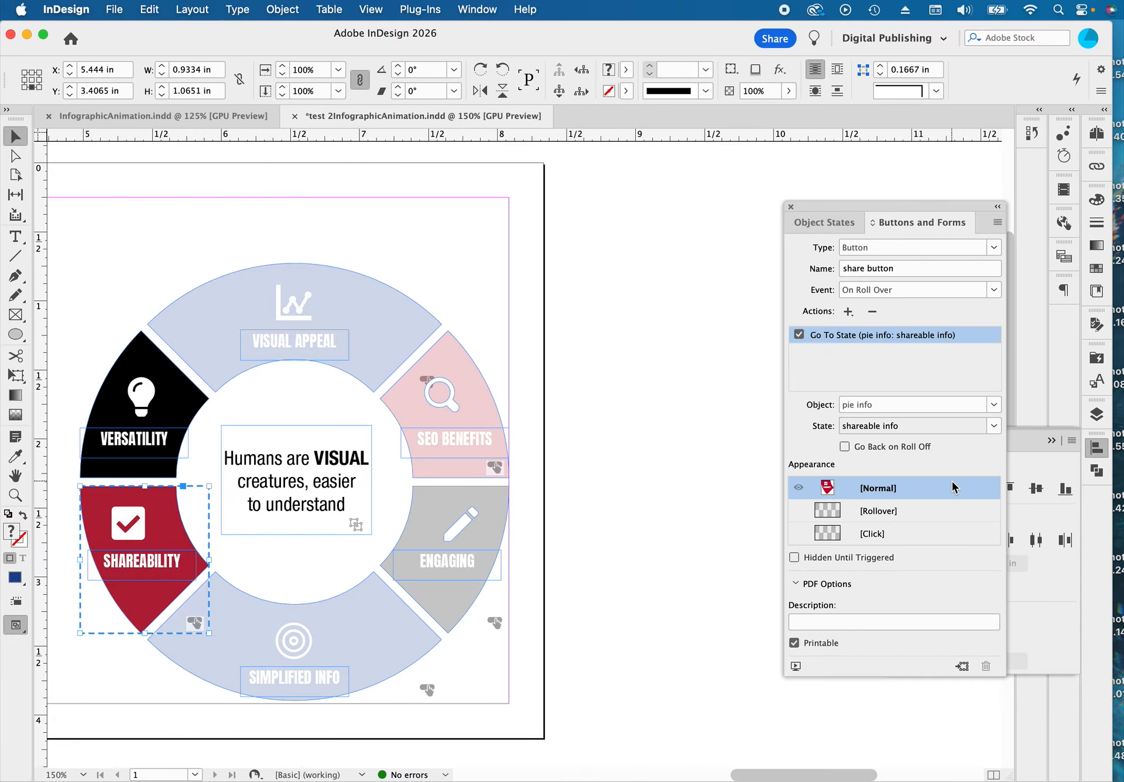
Create a rollover appearance for the share button and set its red segment's opacity to 20%.
left_click(899, 511)
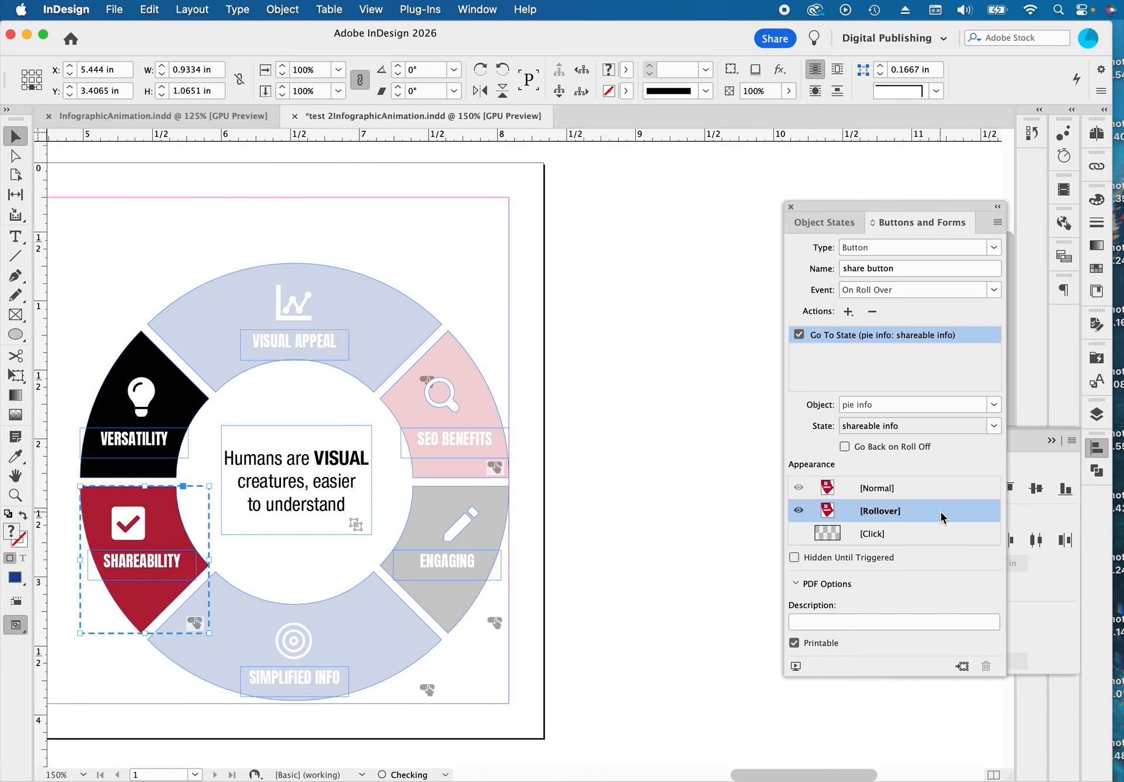
double_click(96, 505)
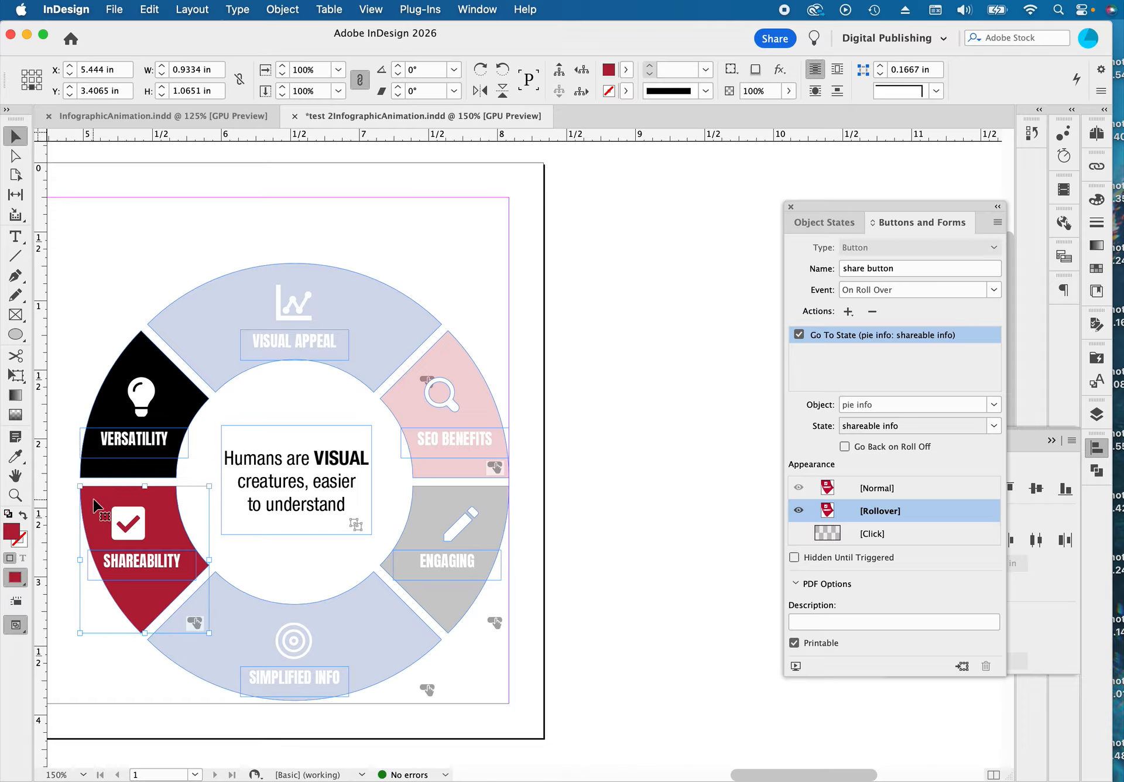
left_click(743, 90)
type("20")
key("Return")
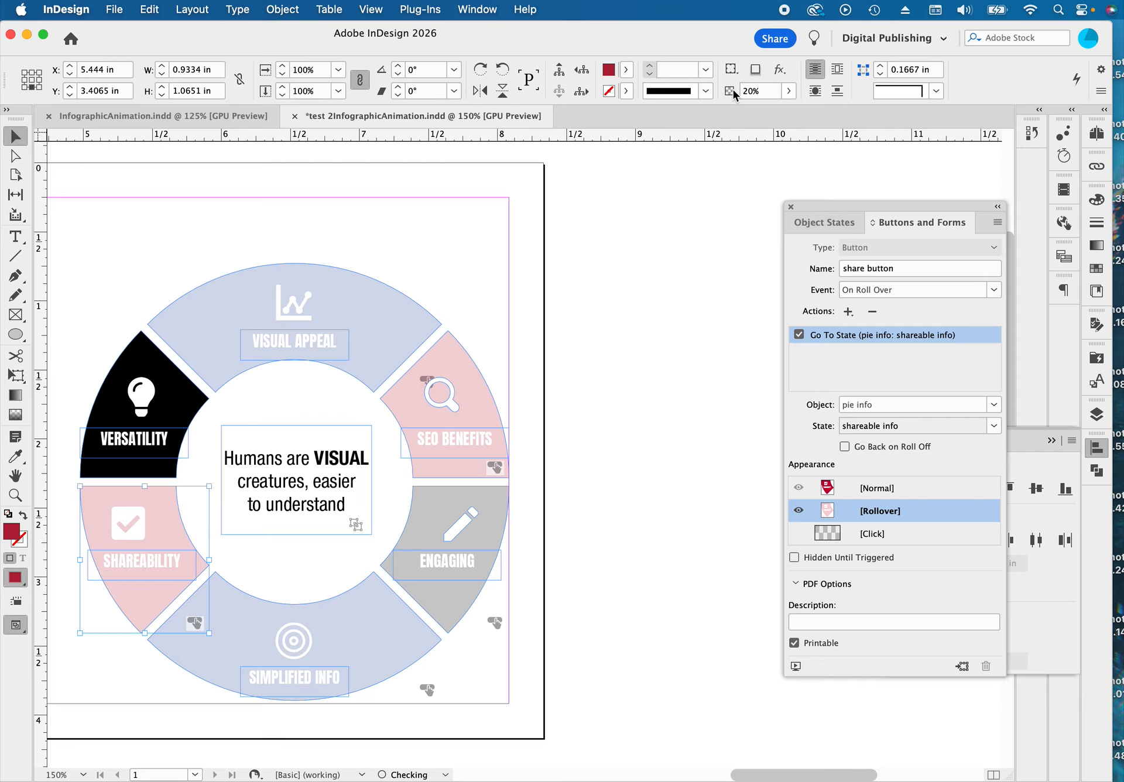
Convert the VERSATILITY segment of the wheel into a button named "versatile button".
left_click(142, 411)
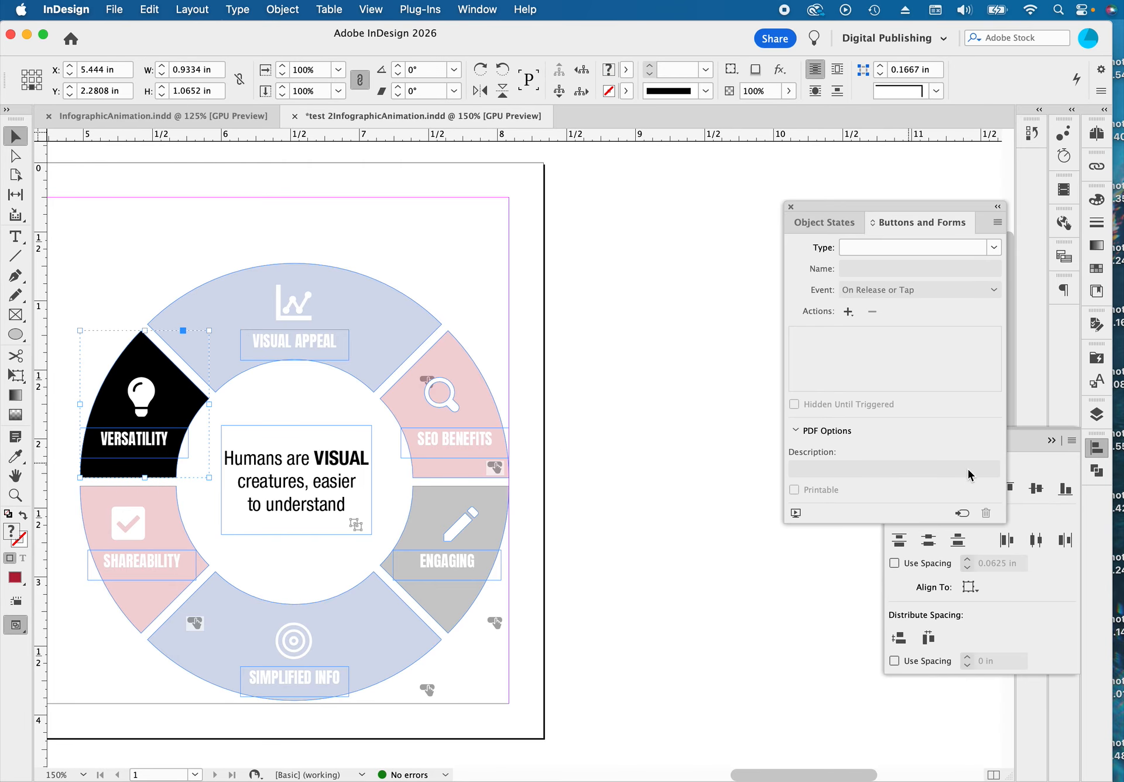
left_click(995, 248)
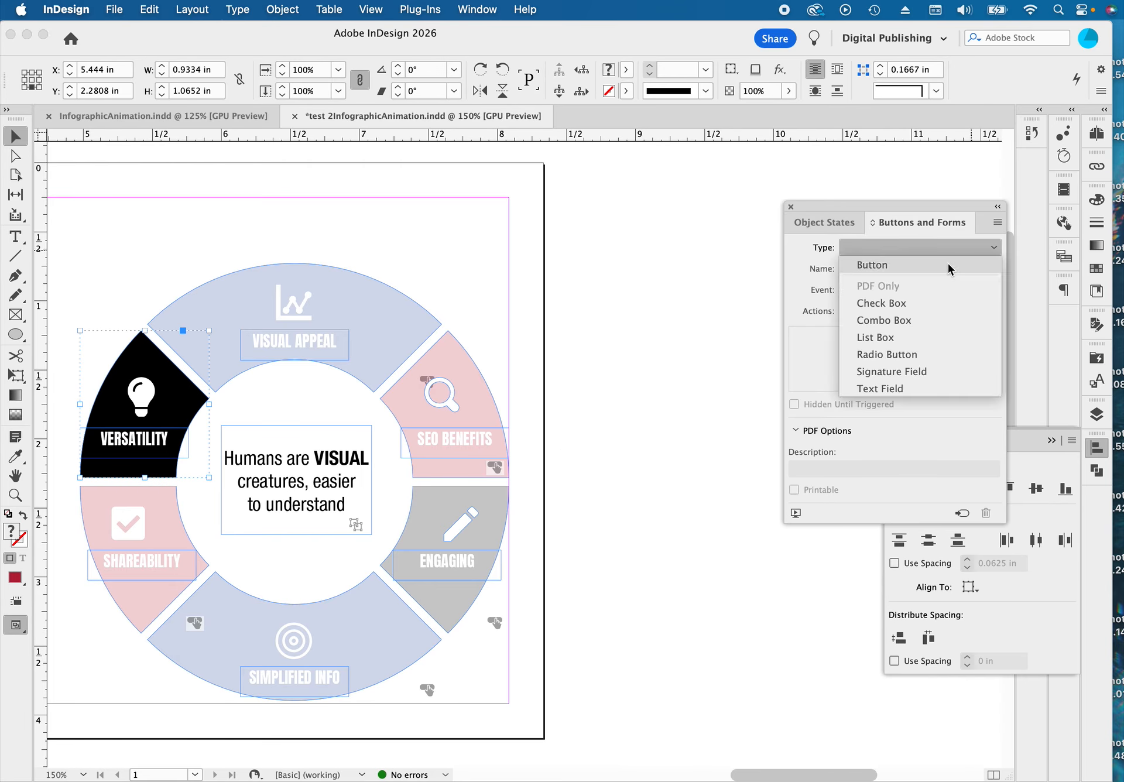
left_click(918, 264)
left_click(883, 271)
type("versatile button")
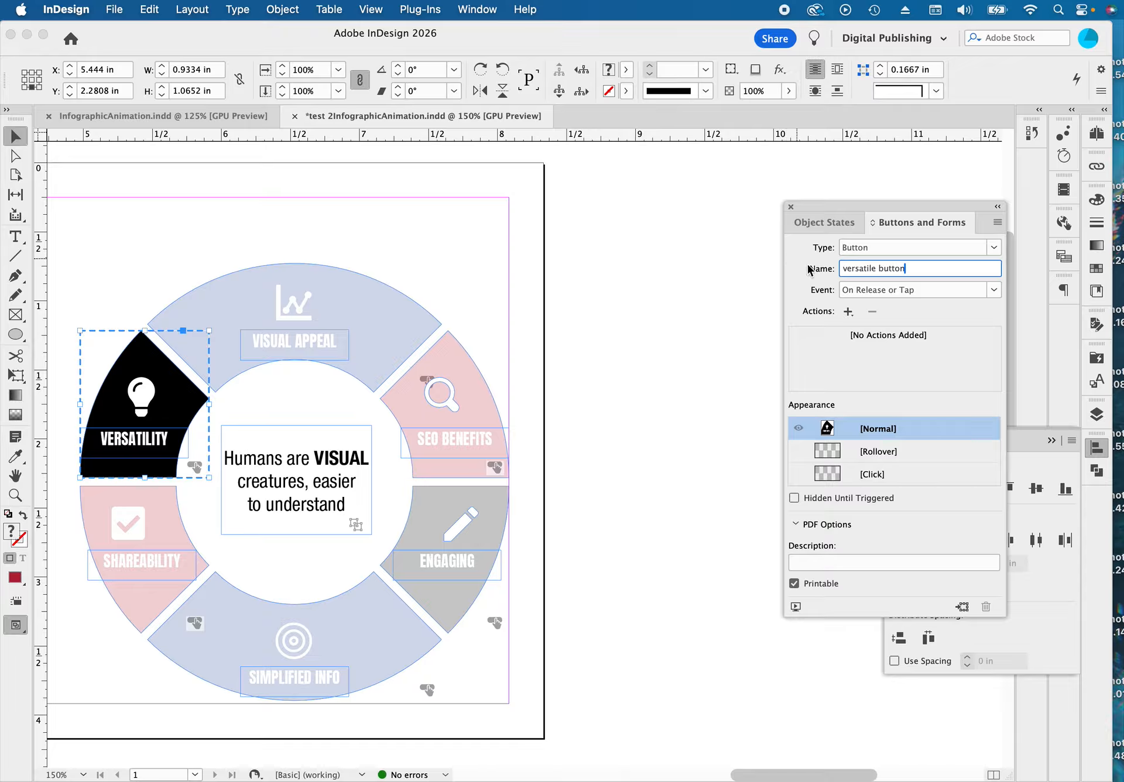
Give the versatile button an On Roll Over event with a Go To State action targeting the Versatile info state of pie info.
left_click(880, 290)
left_click(887, 345)
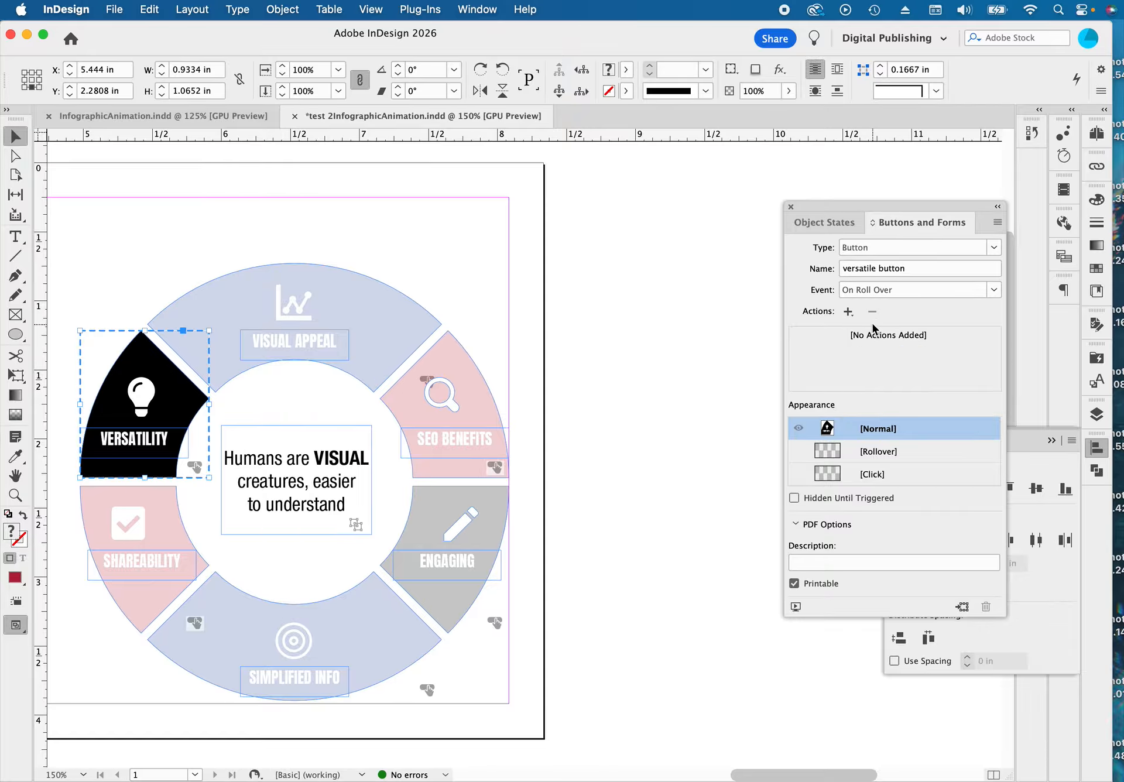
left_click(848, 311)
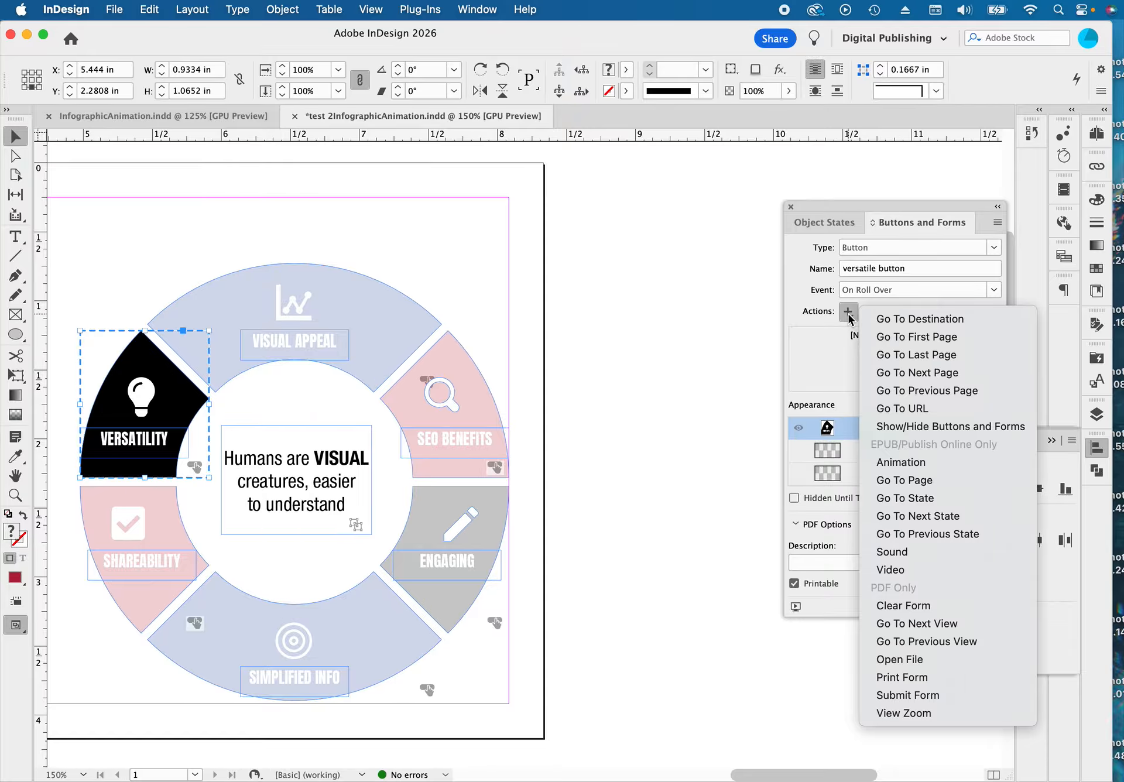
left_click(921, 499)
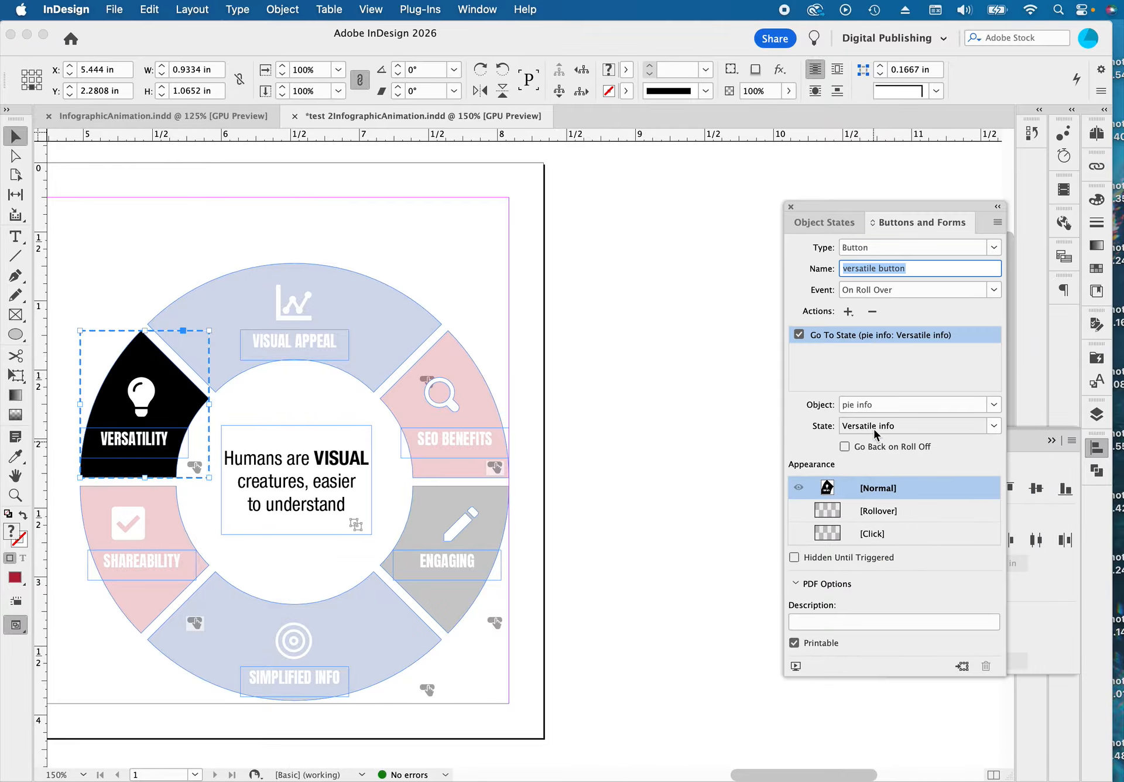
left_click(993, 427)
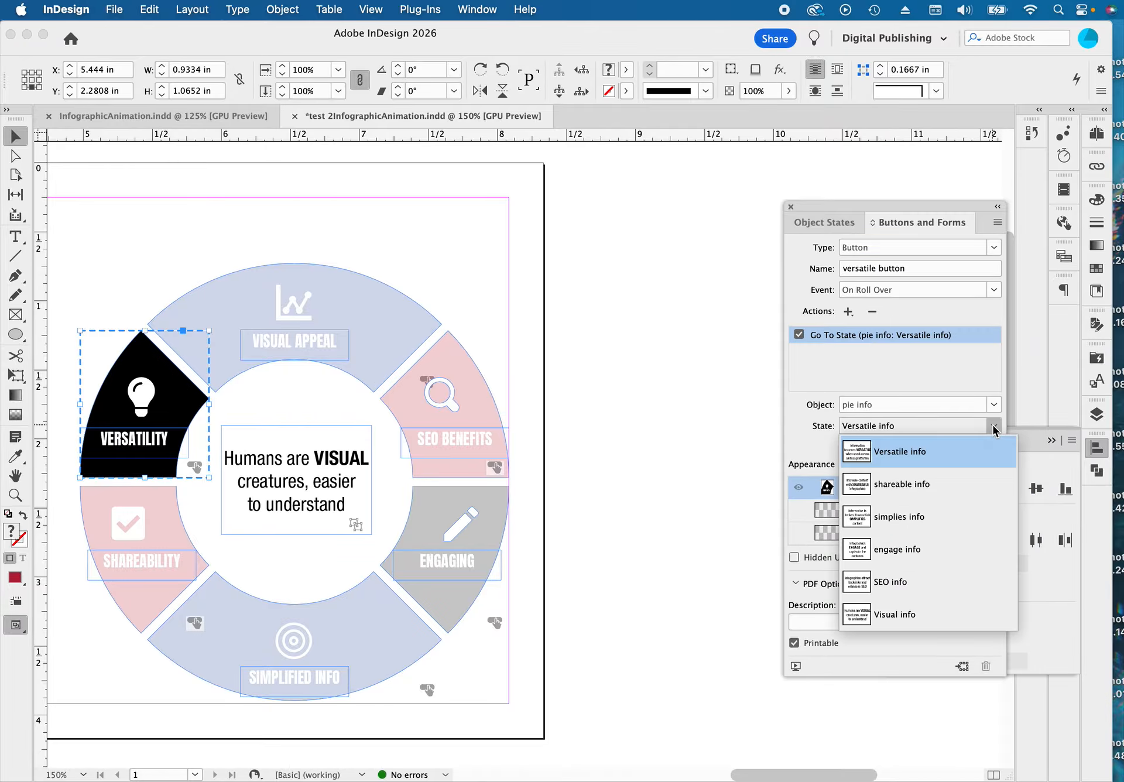
left_click(920, 467)
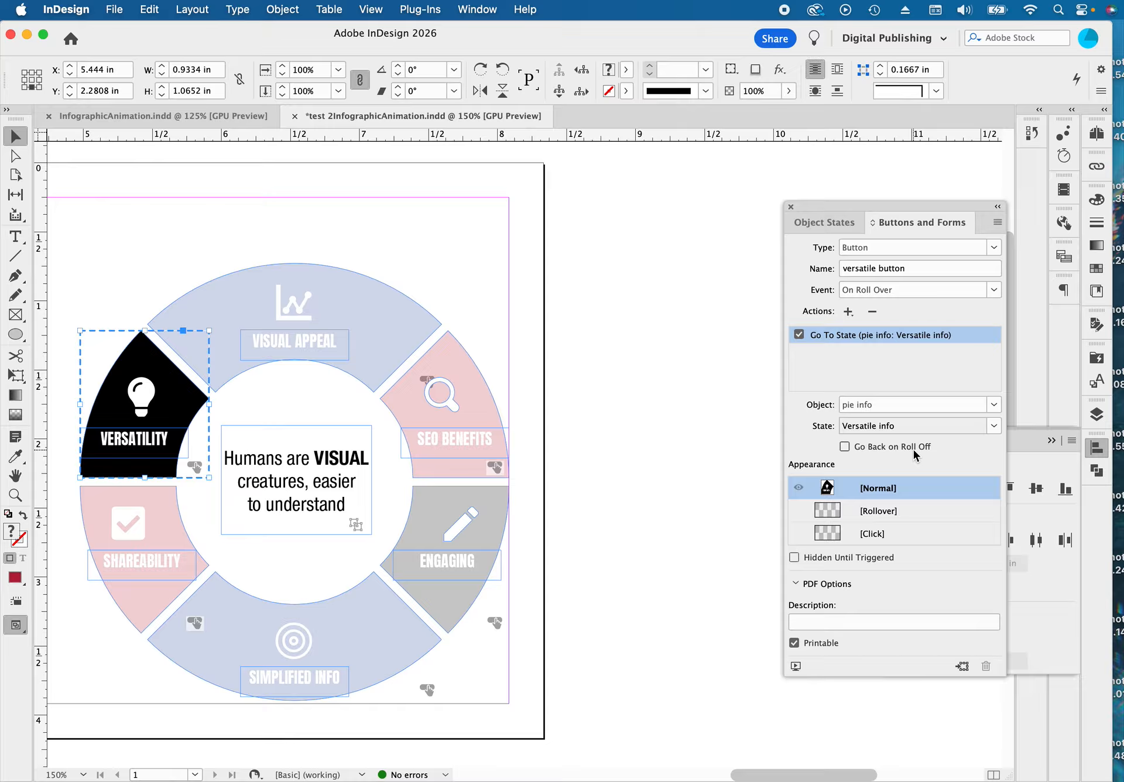
Create a rollover appearance for the versatile button and set its black segment's opacity to 20%.
left_click(901, 511)
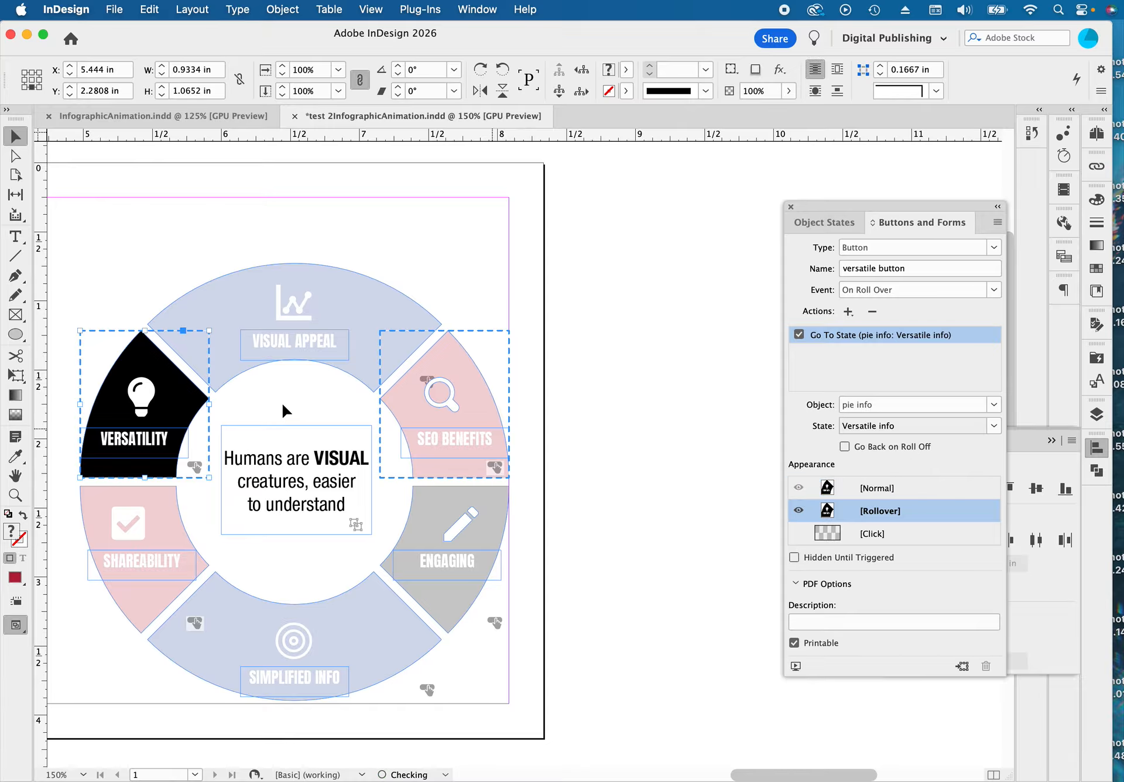
double_click(133, 359)
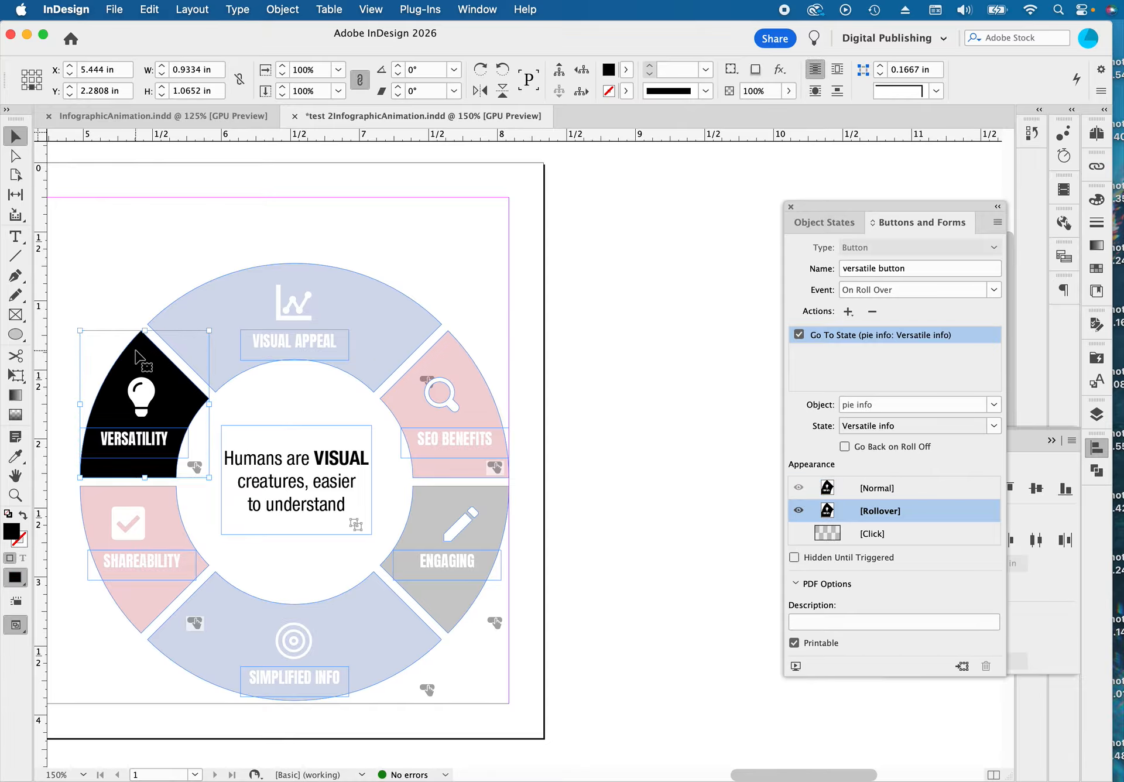
double_click(751, 91)
type("20")
key("Return")
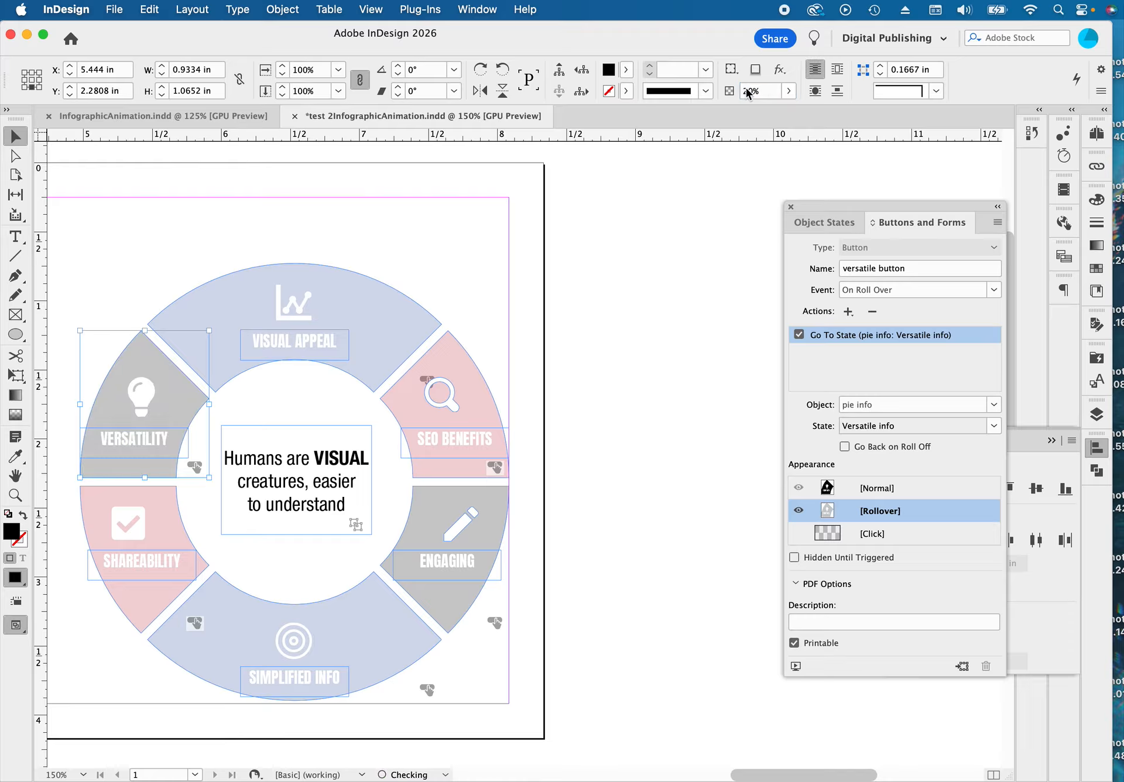
Deselect everything and test the wheel's rollover segments and their centre text in the EPUB Interactivity Preview.
left_click(624, 434)
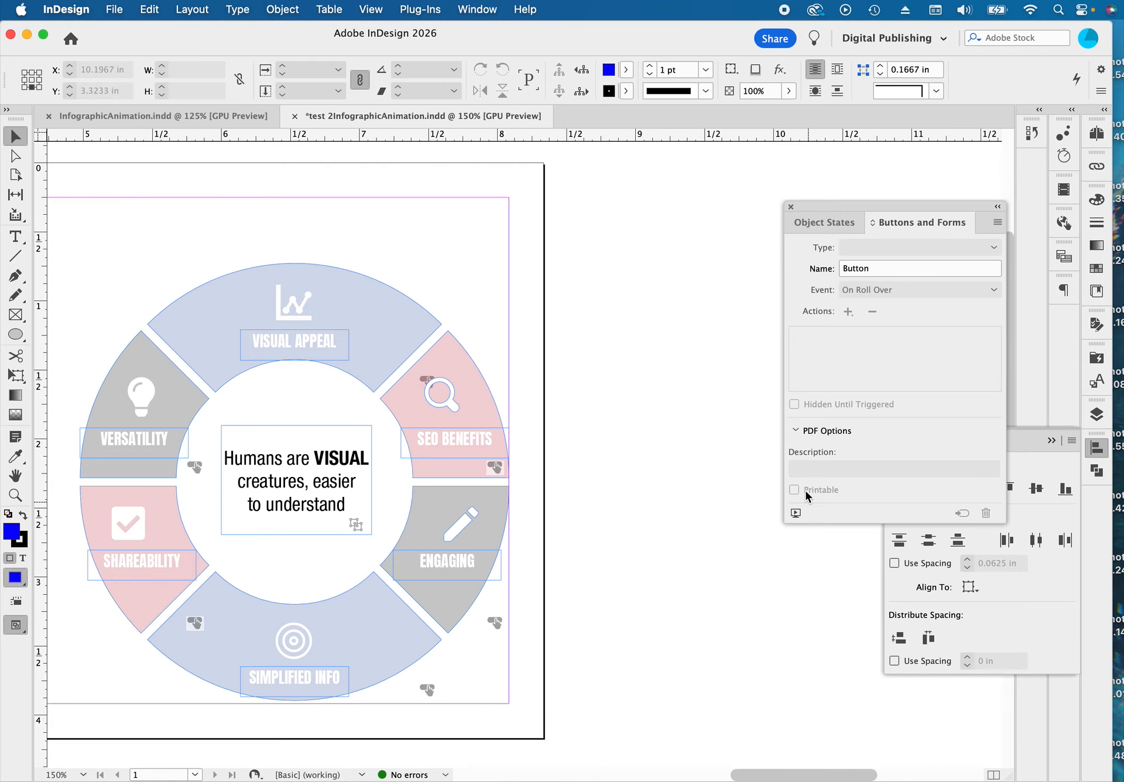
left_click(795, 513)
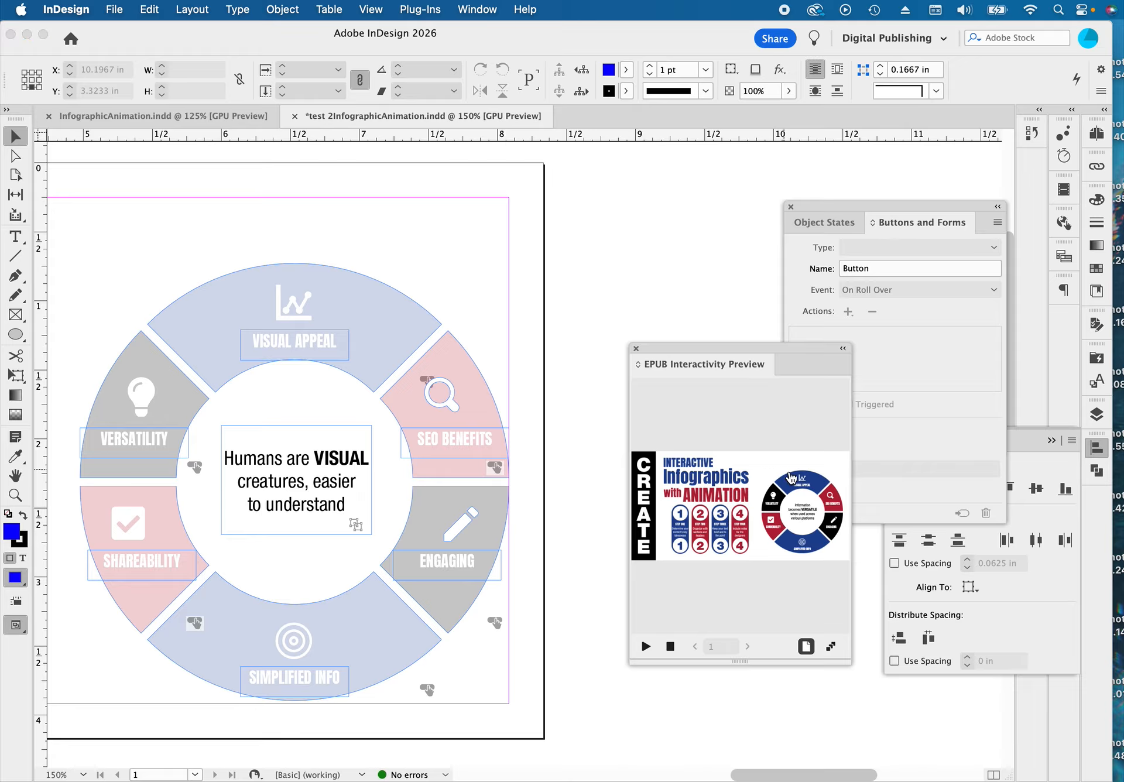
mouse_move(818, 488)
mouse_move(832, 513)
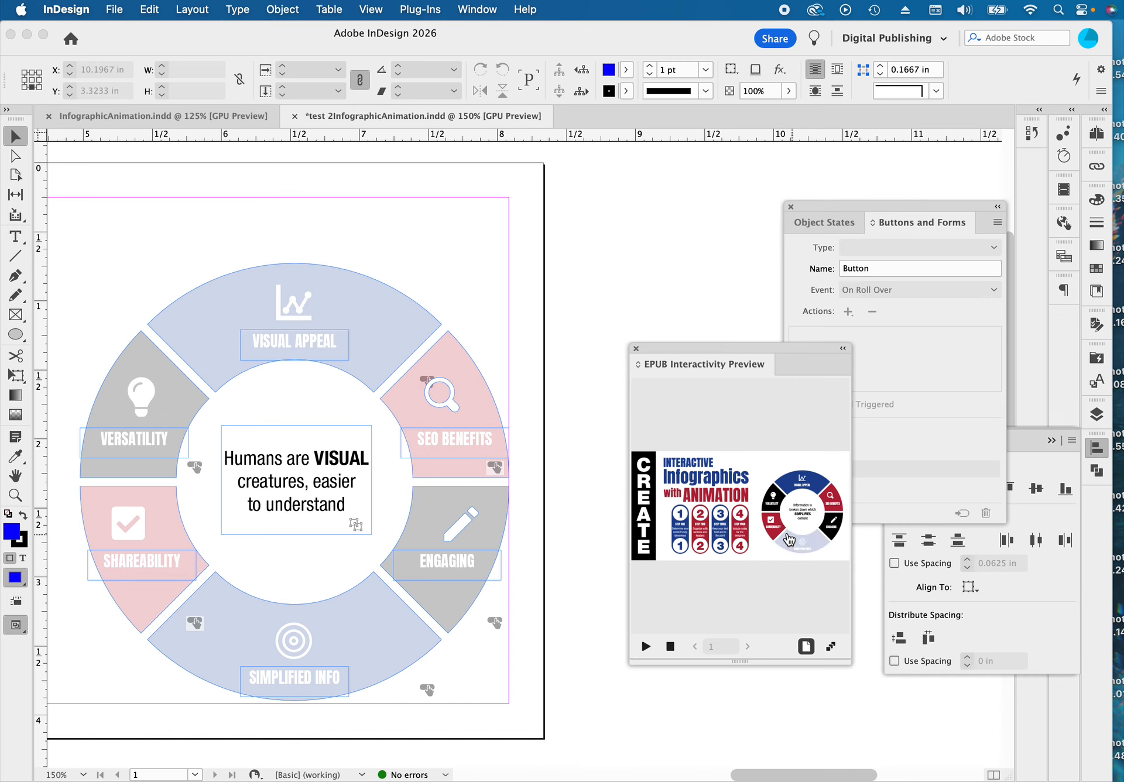
mouse_move(775, 501)
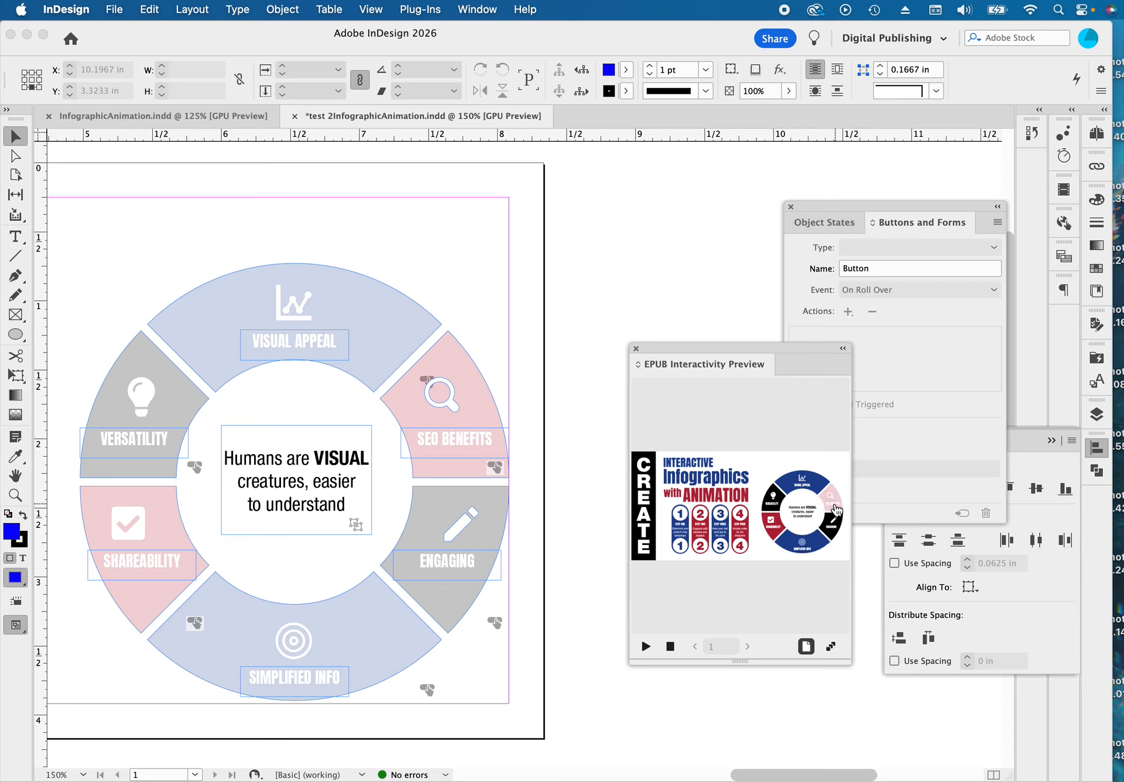
Select the SEO BENEFITS segment, move the EPUB Interactivity Preview clear of its button settings, and choose SEO info as the Go To State target.
left_click(474, 392)
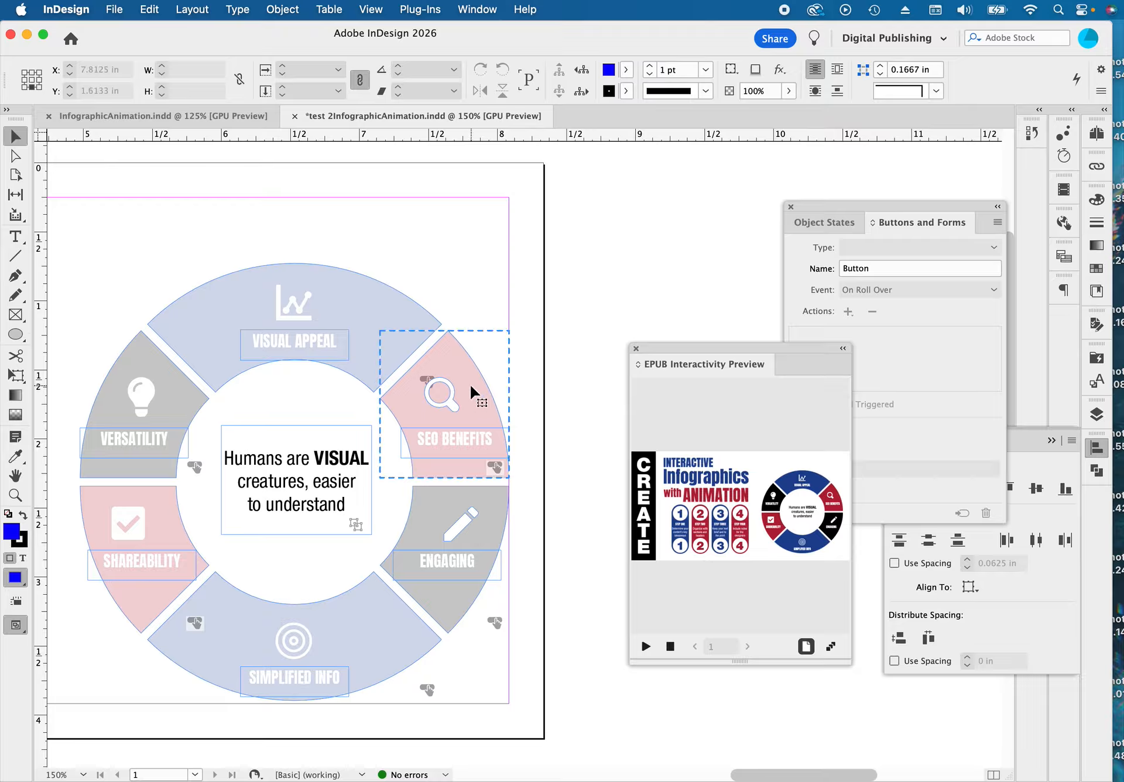
left_click_drag(748, 350, 680, 333)
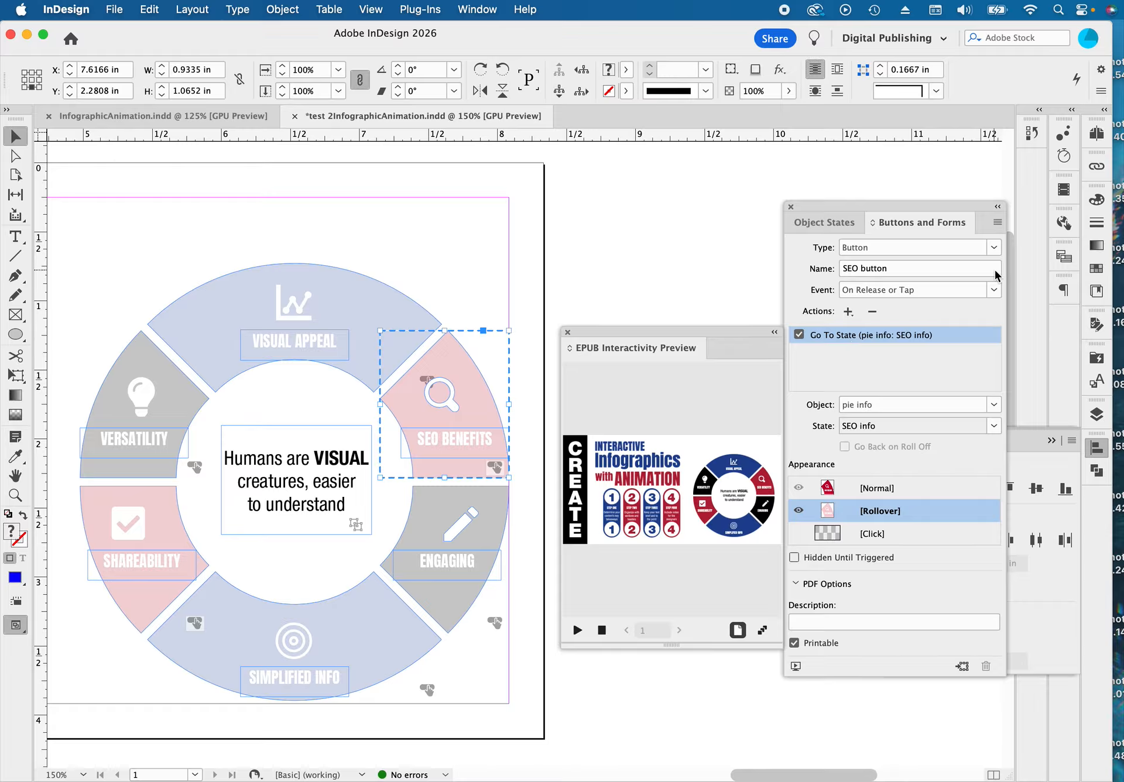
left_click(994, 426)
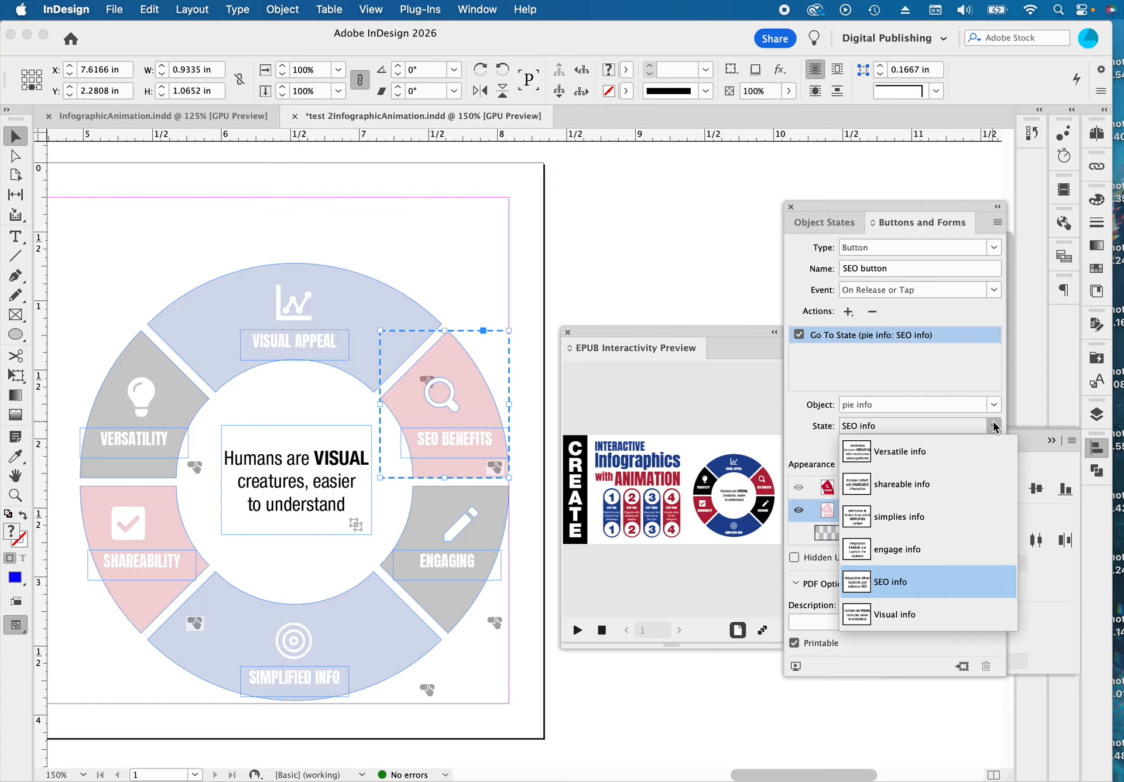
left_click(891, 585)
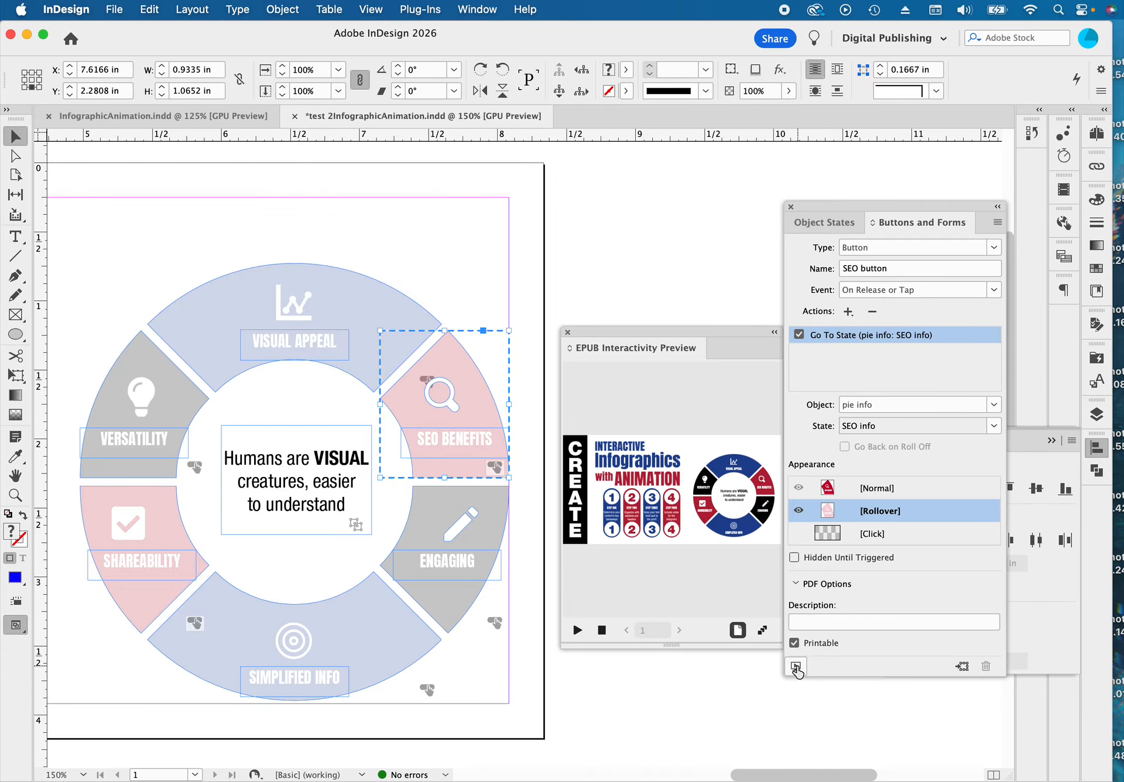
Preview the spread and test the rollover fade and centre text of the wheel's segments.
left_click(796, 668)
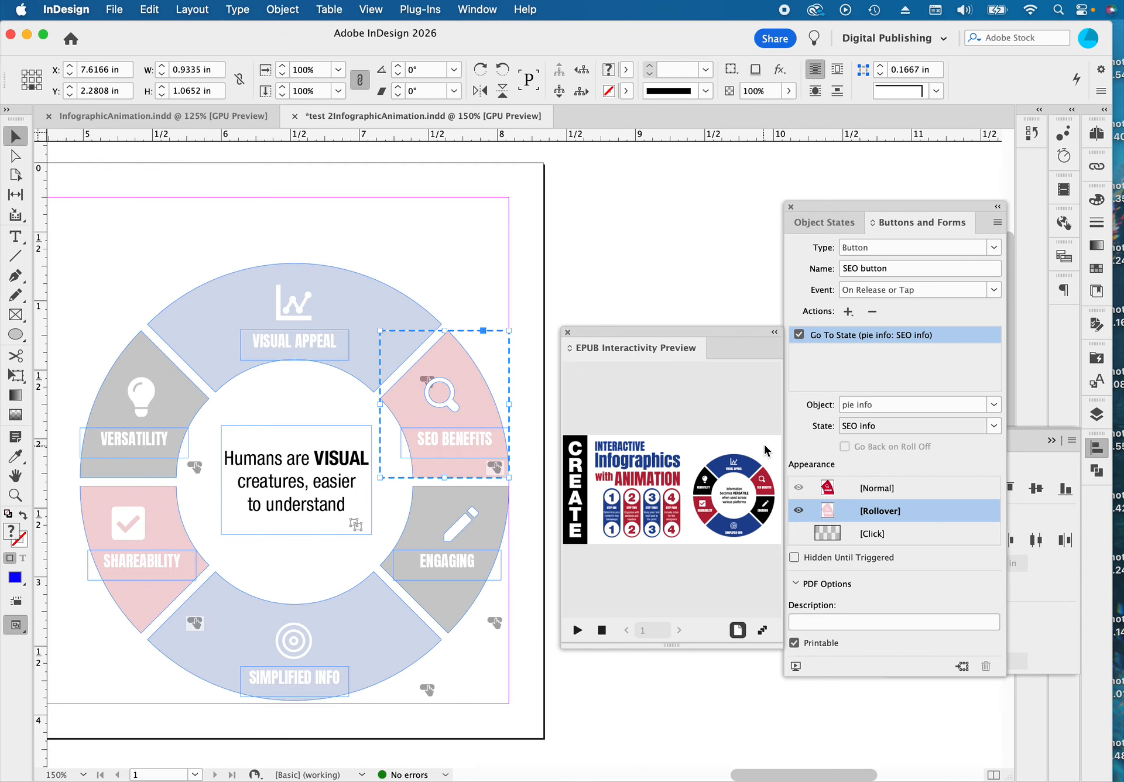
left_click(745, 466)
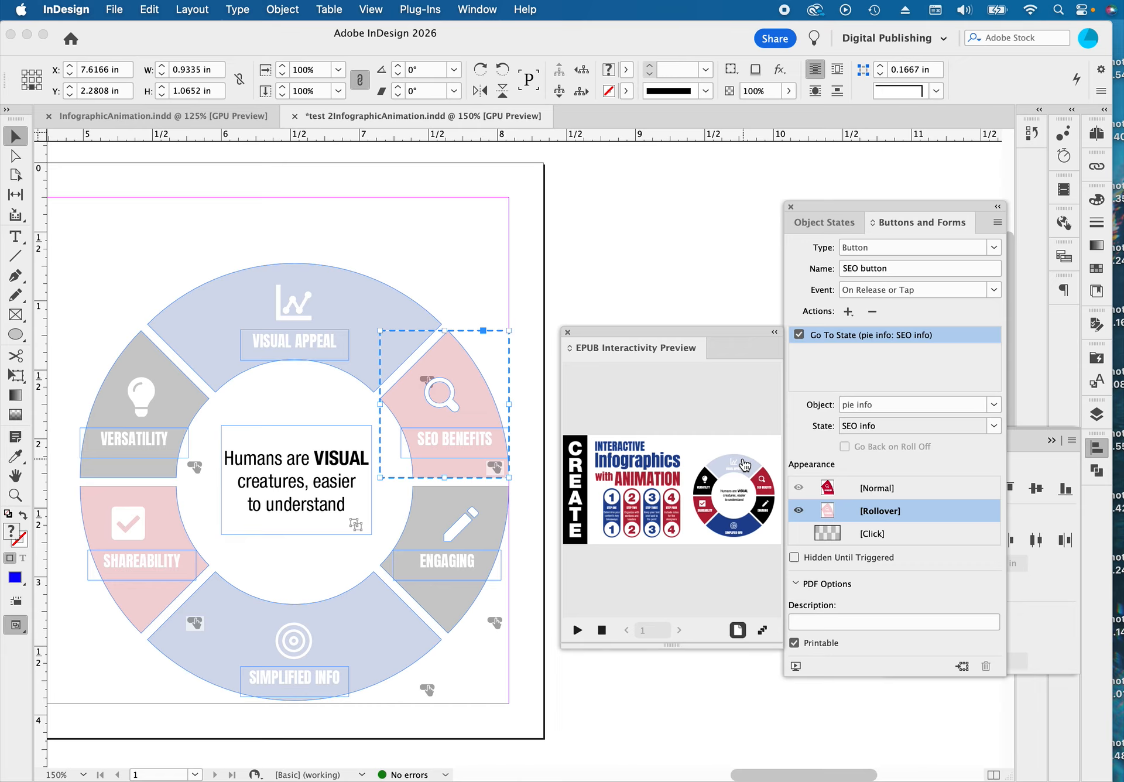
left_click(761, 513)
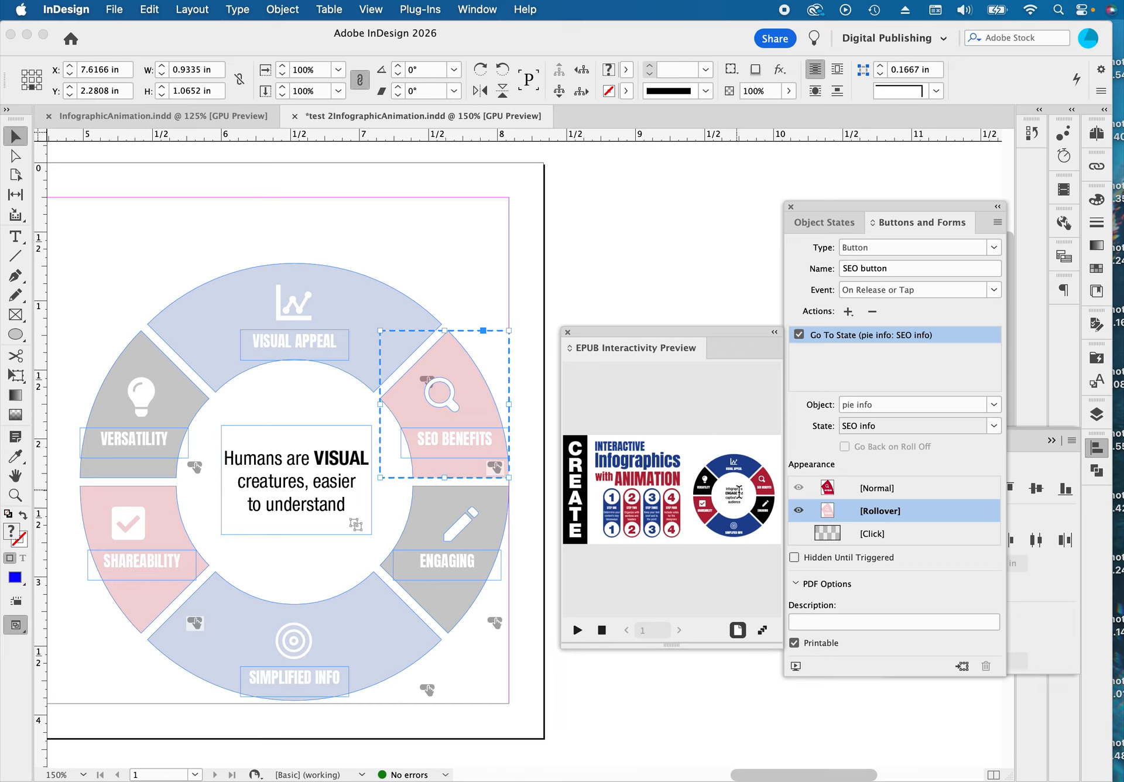
left_click(717, 478)
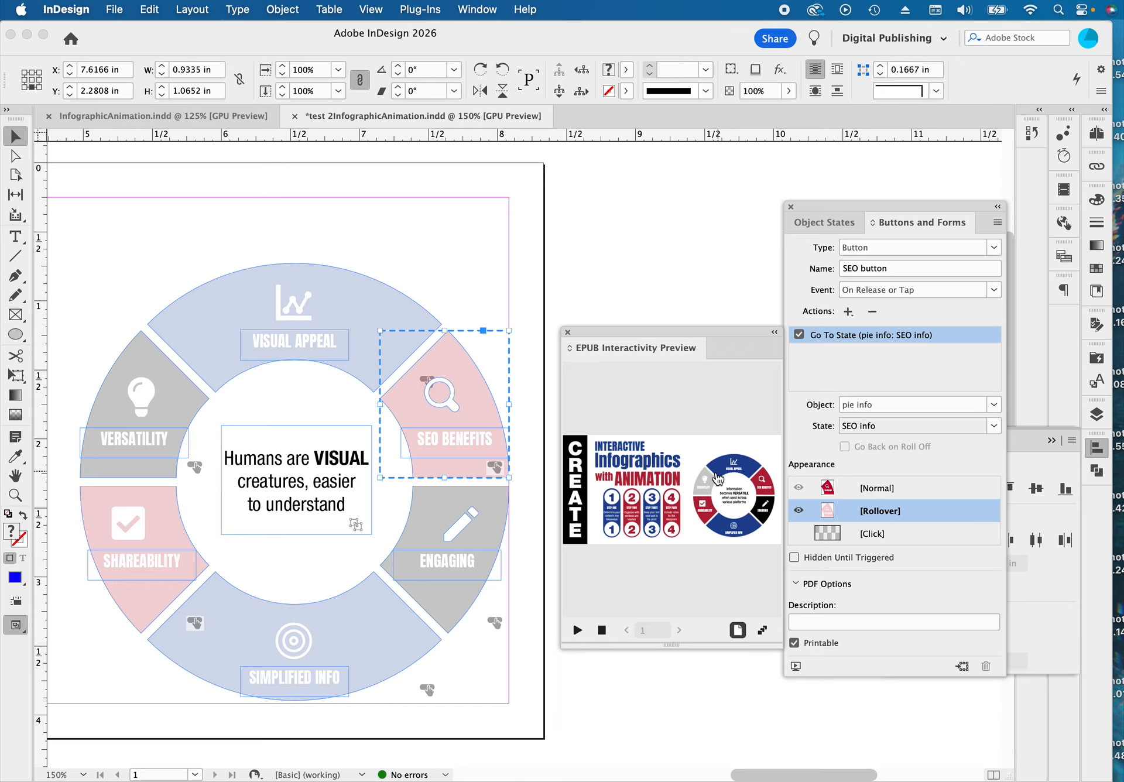
left_click(708, 511)
left_click(728, 529)
left_click(767, 514)
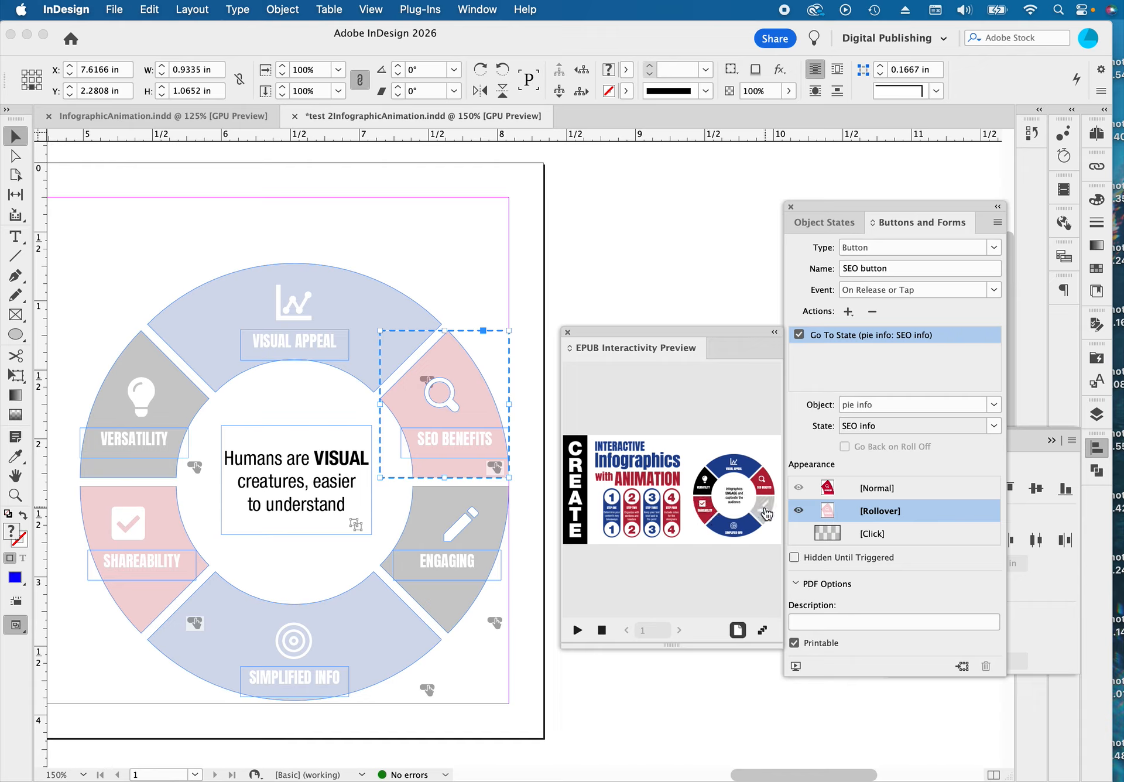
left_click(739, 465)
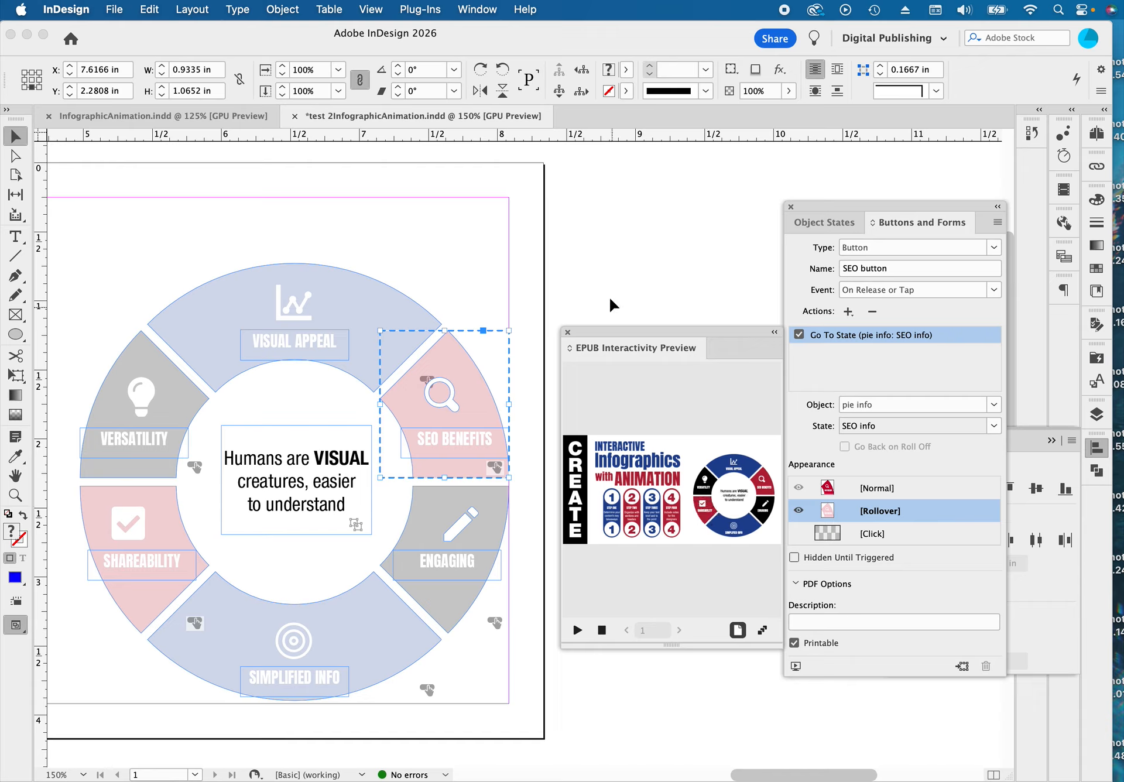
Give the SEO button an On Roll Over event with a Go To State action targeting the SEO info state of pie info.
left_click(601, 278)
left_click(460, 407)
left_click(995, 291)
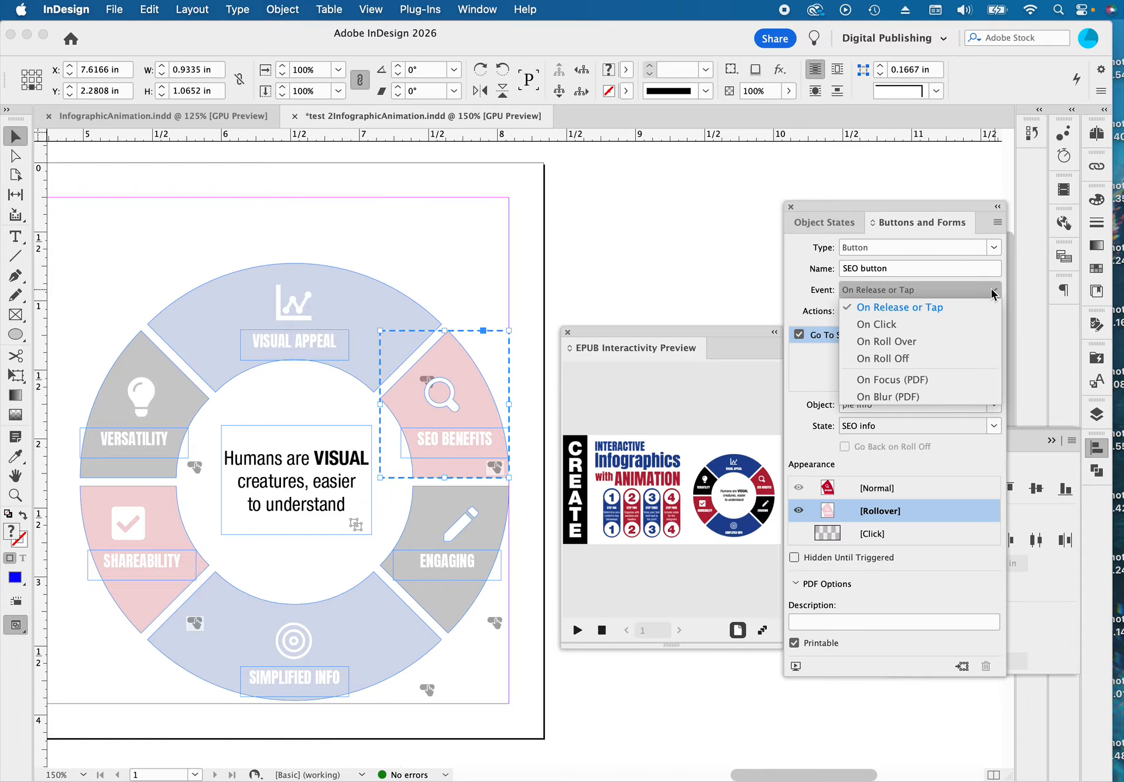
left_click(914, 343)
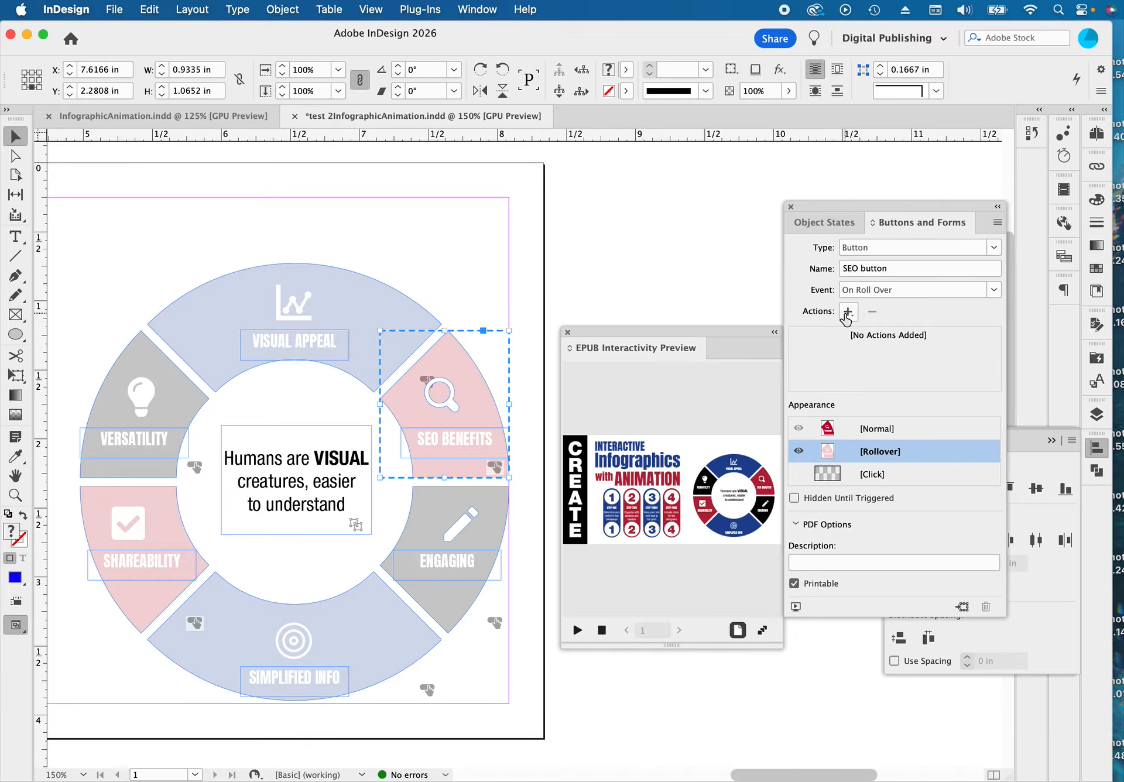
left_click(847, 312)
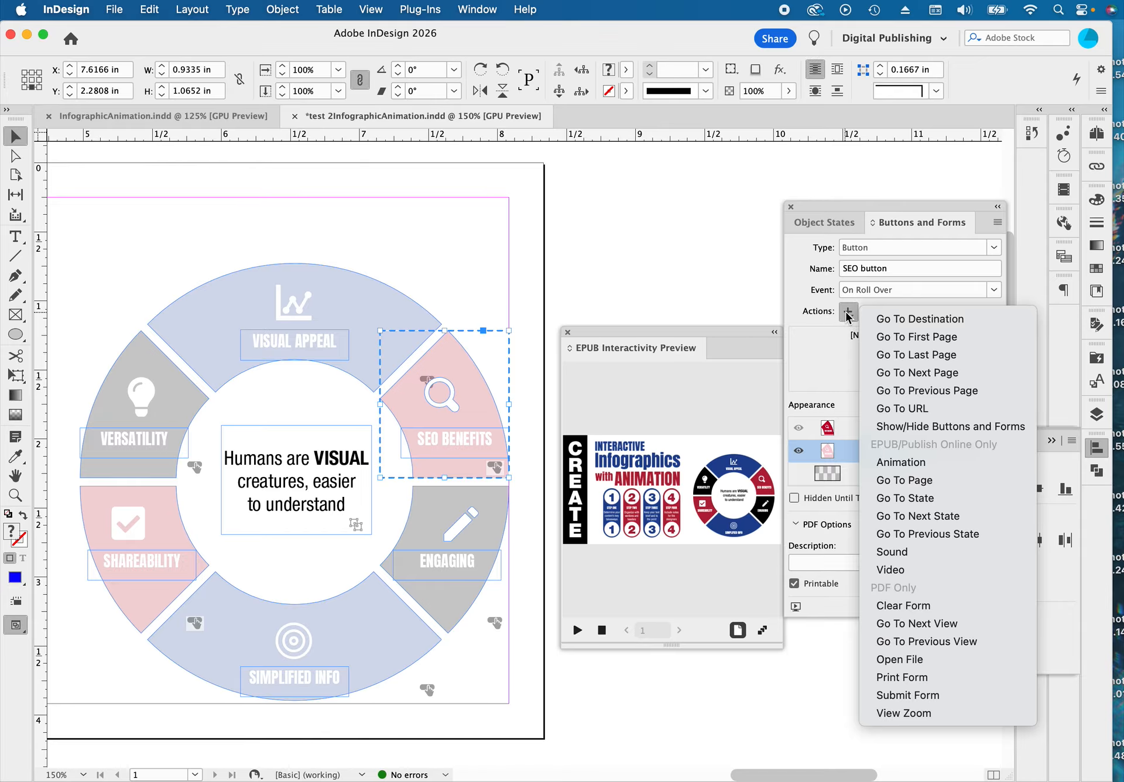
left_click(905, 498)
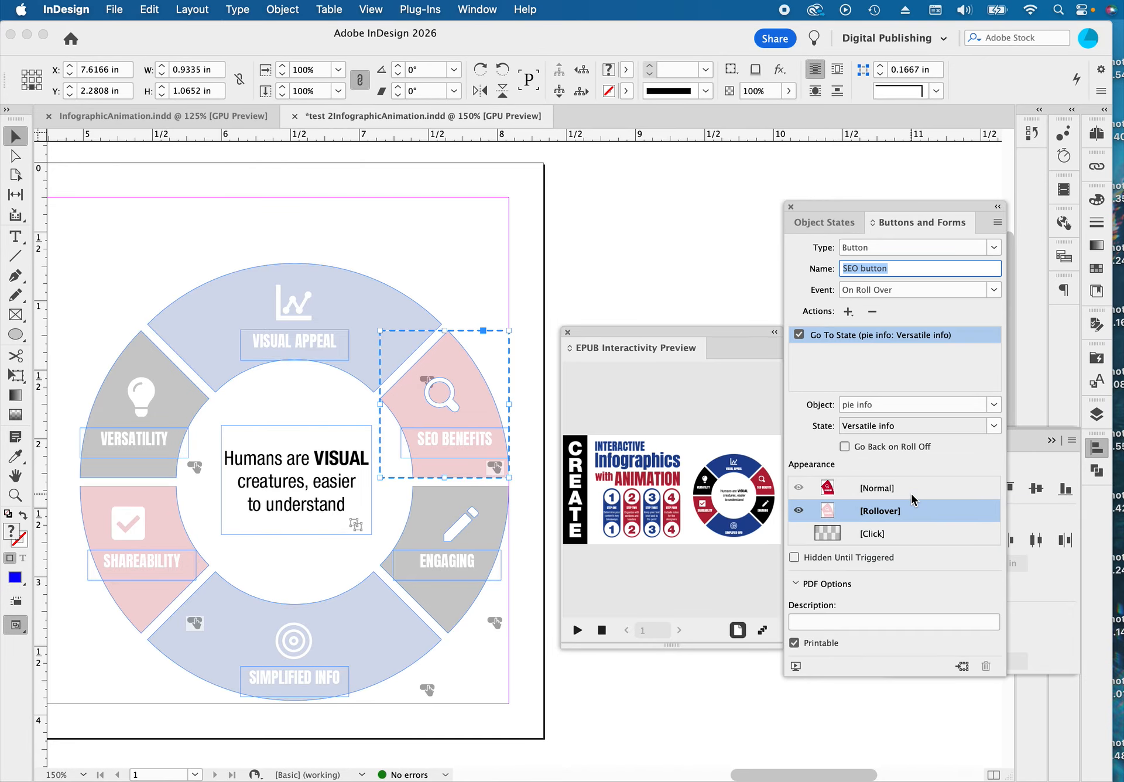
left_click(994, 426)
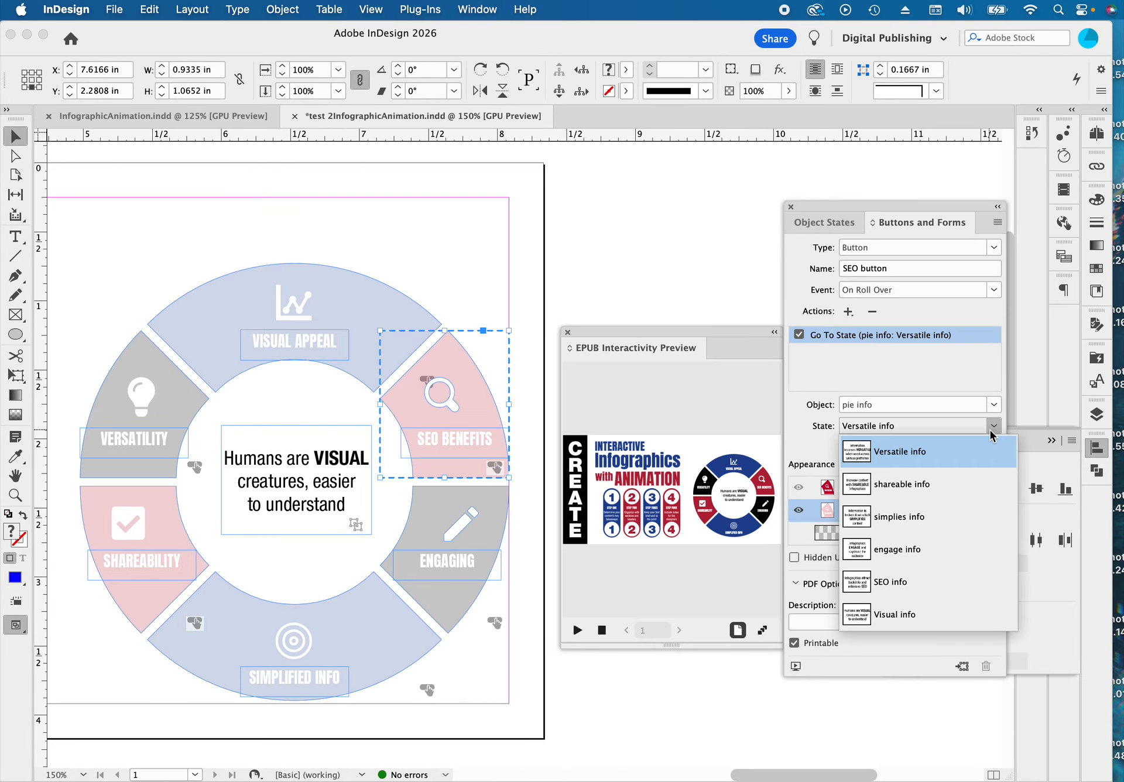
left_click(927, 584)
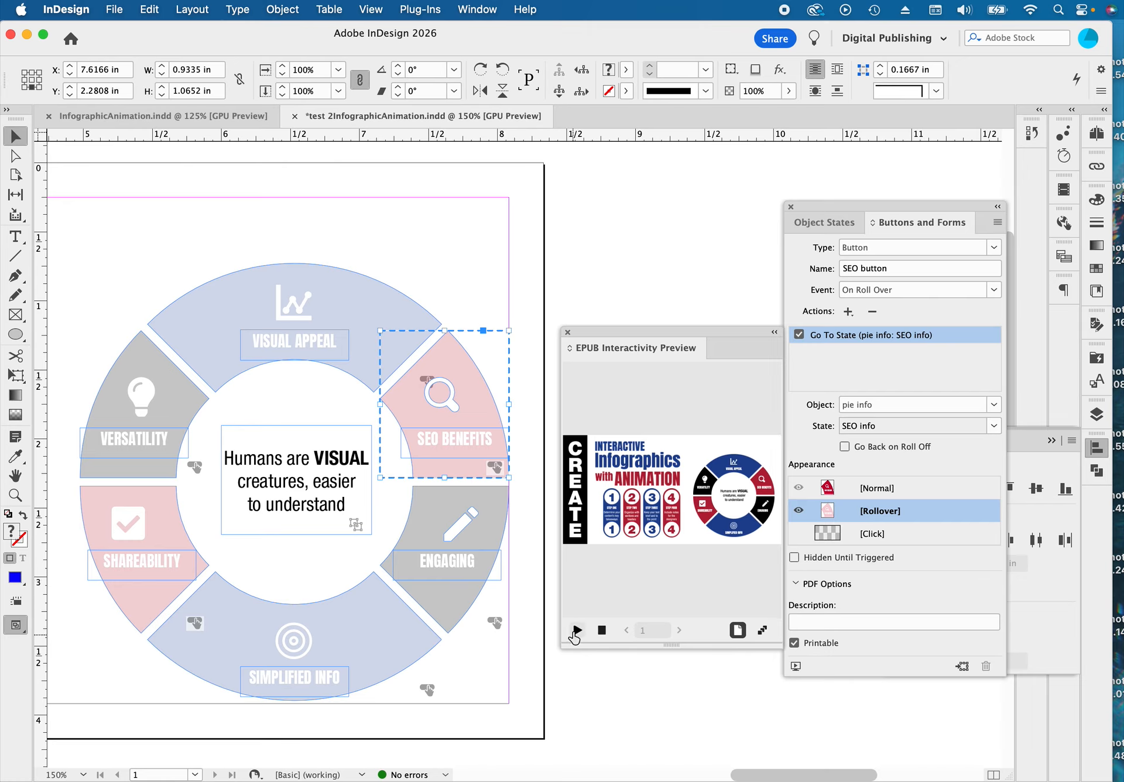
Replay the EPUB Interactivity Preview, first with the SEO button selected and again with nothing selected, checking the SEO BENEFITS and other segment rollovers.
left_click(577, 631)
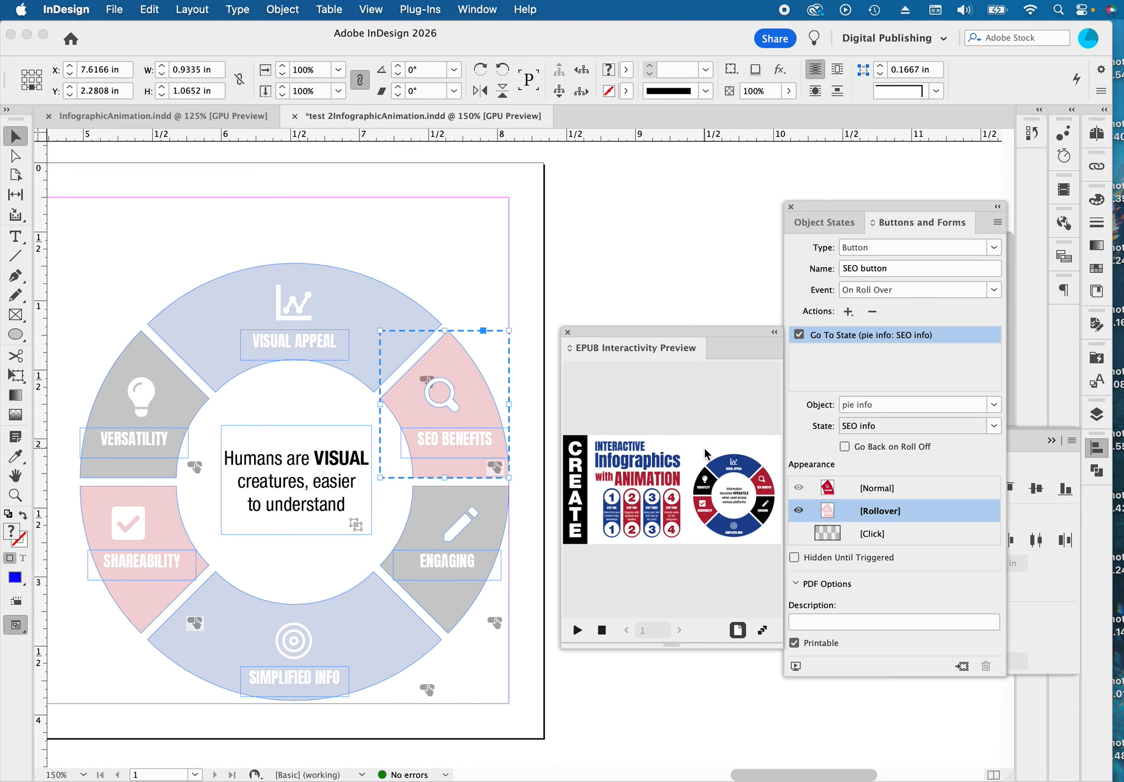
mouse_move(741, 463)
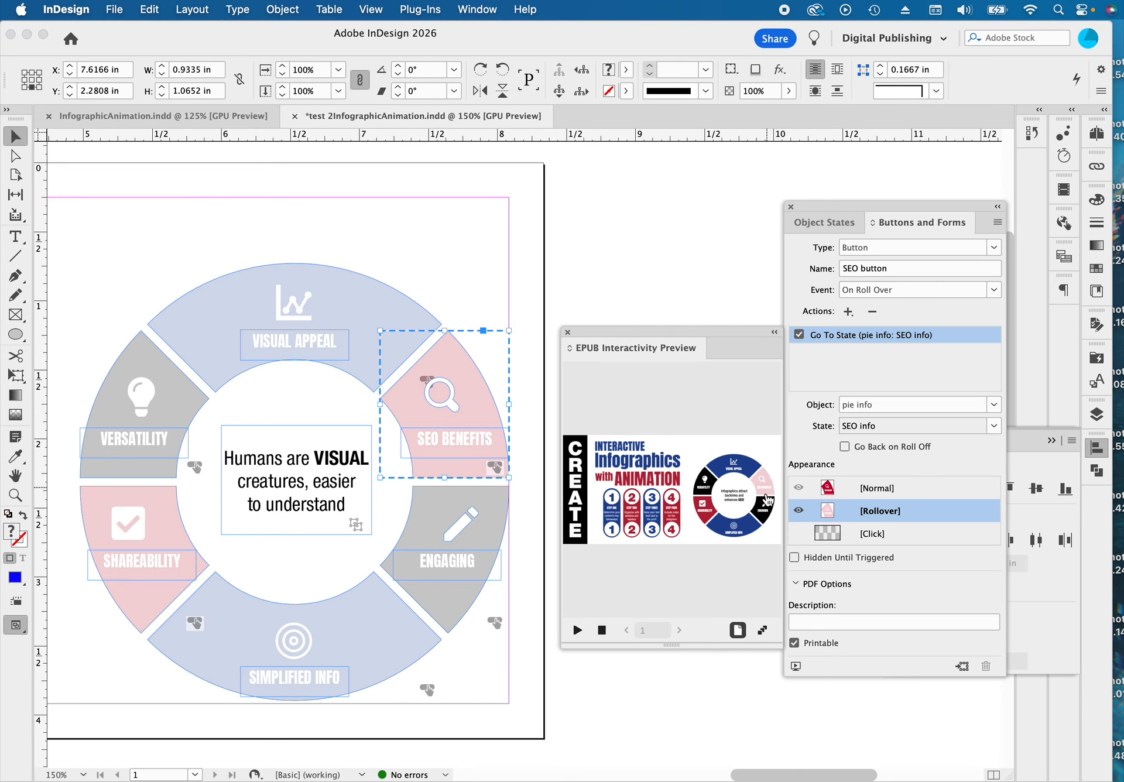
mouse_move(736, 532)
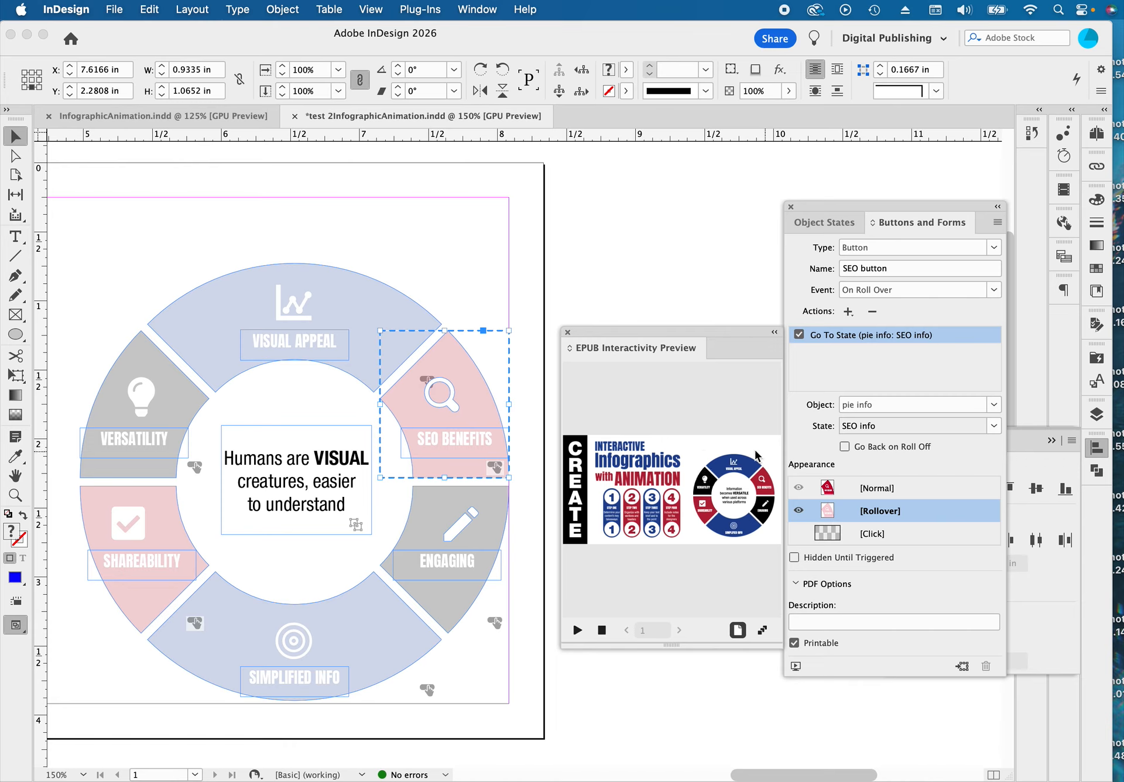
left_click(661, 228)
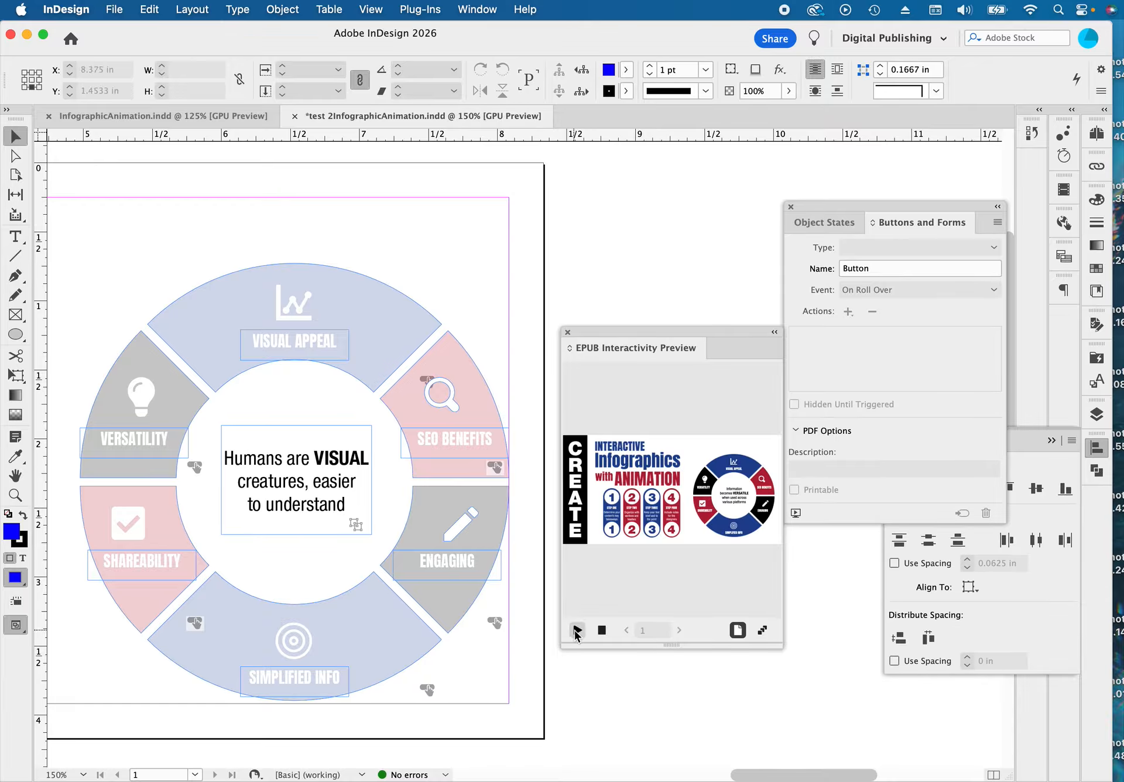
left_click(577, 630)
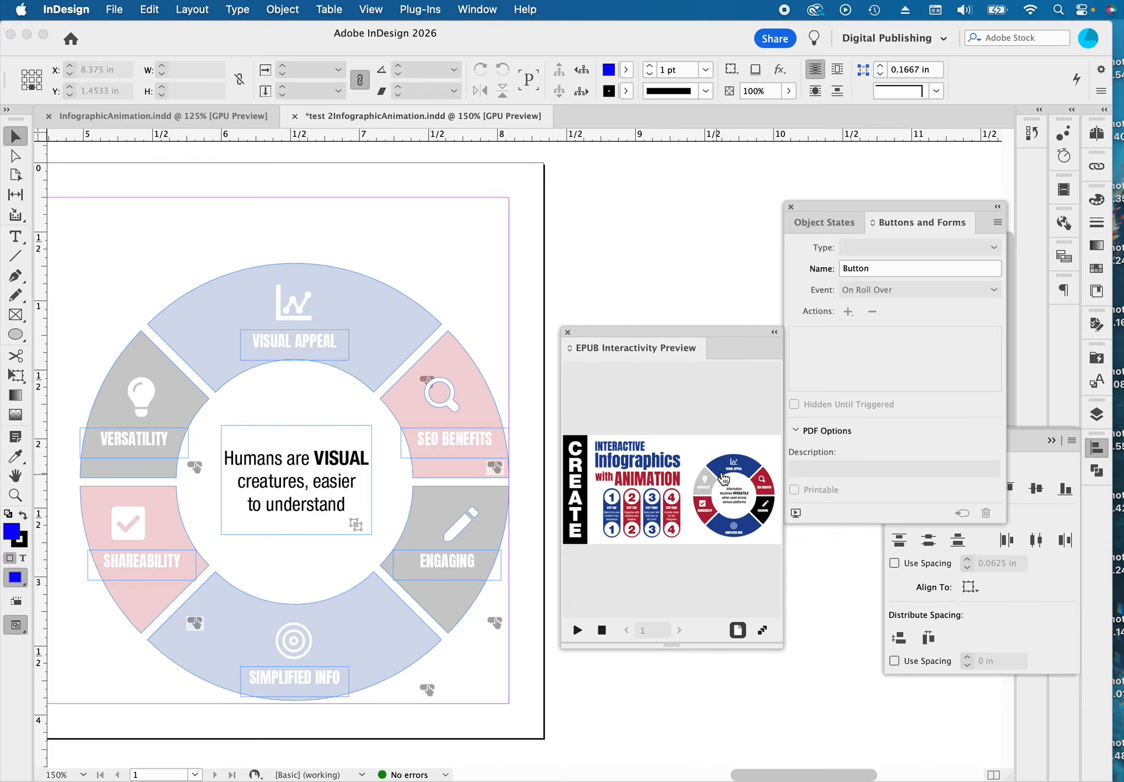
mouse_move(761, 513)
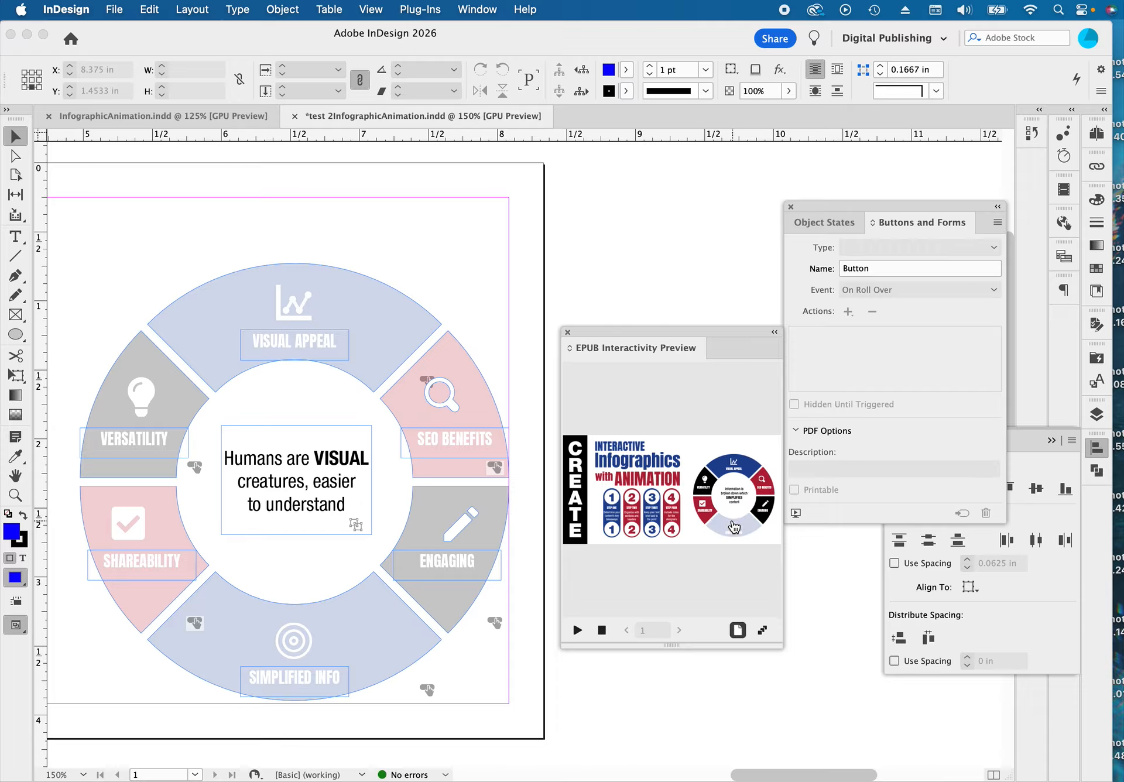